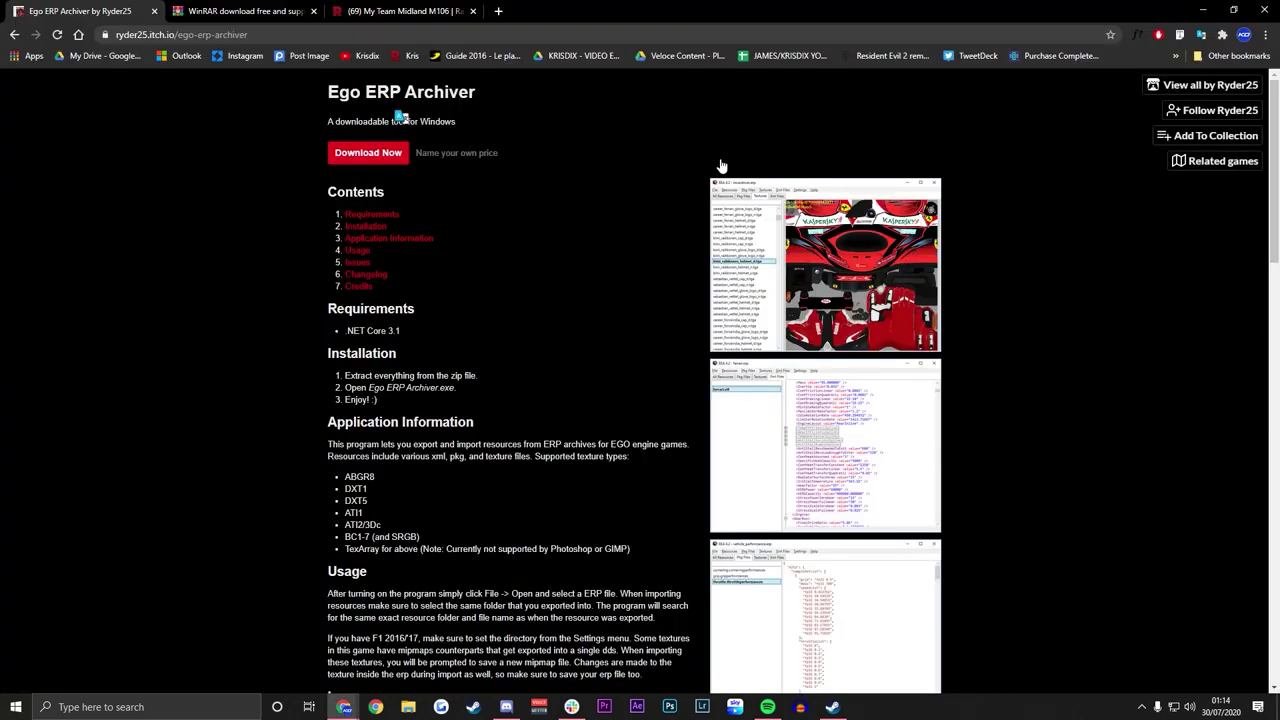
Start the Ego ERP Archiver download and skip the payment to reach the list of available files
{"action": "left_click", "coordinate": [388, 158]}
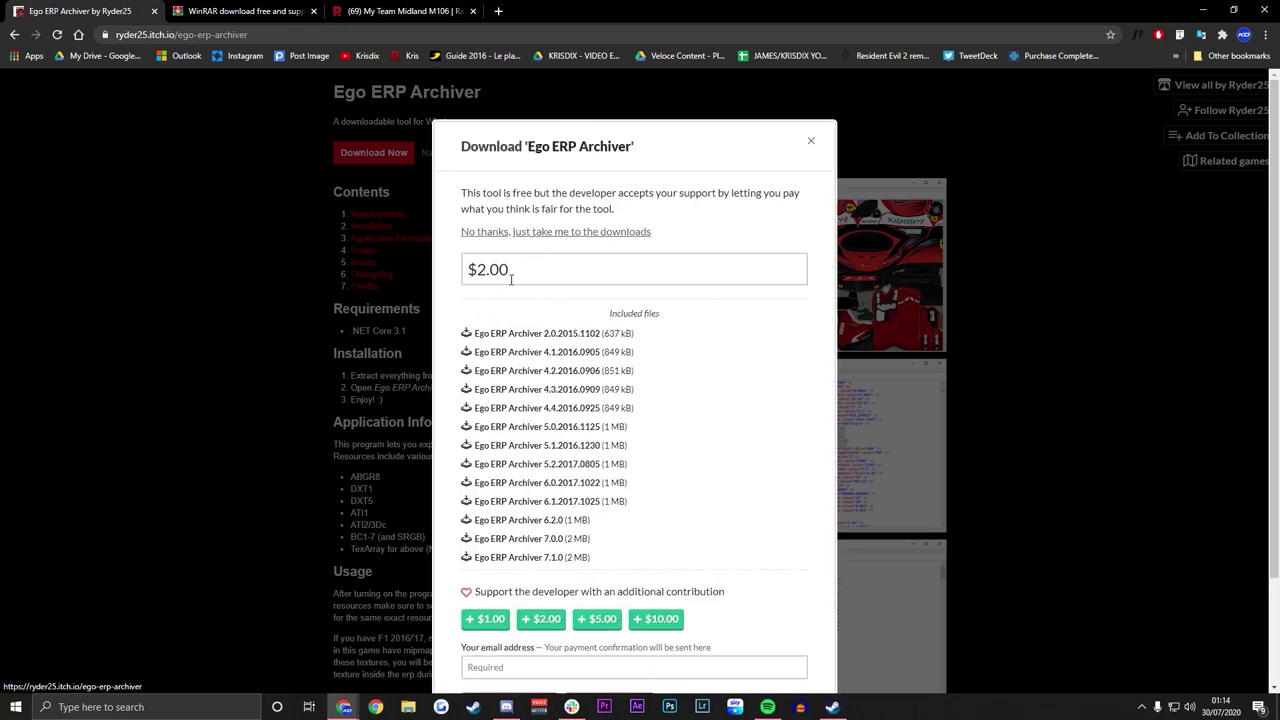
{"action": "left_click_drag", "start_coordinate": [511, 279], "coordinate": [444, 270]}
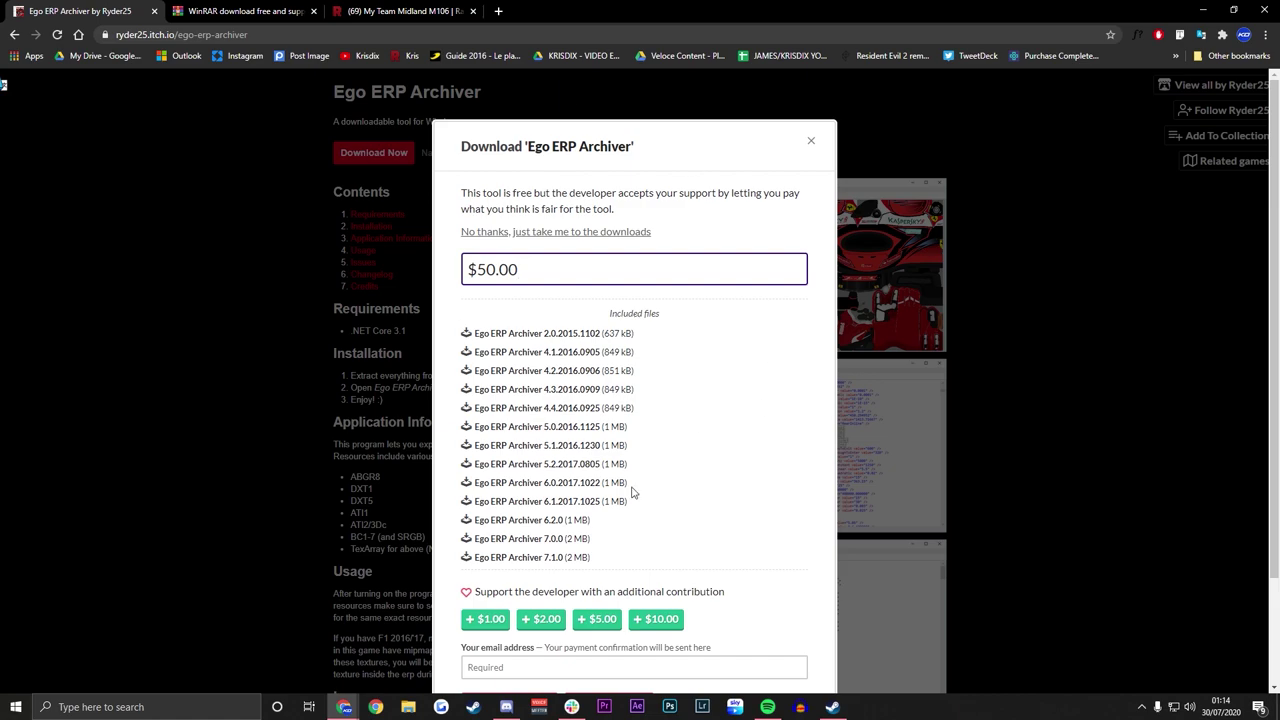
{"action": "left_click", "coordinate": [548, 233]}
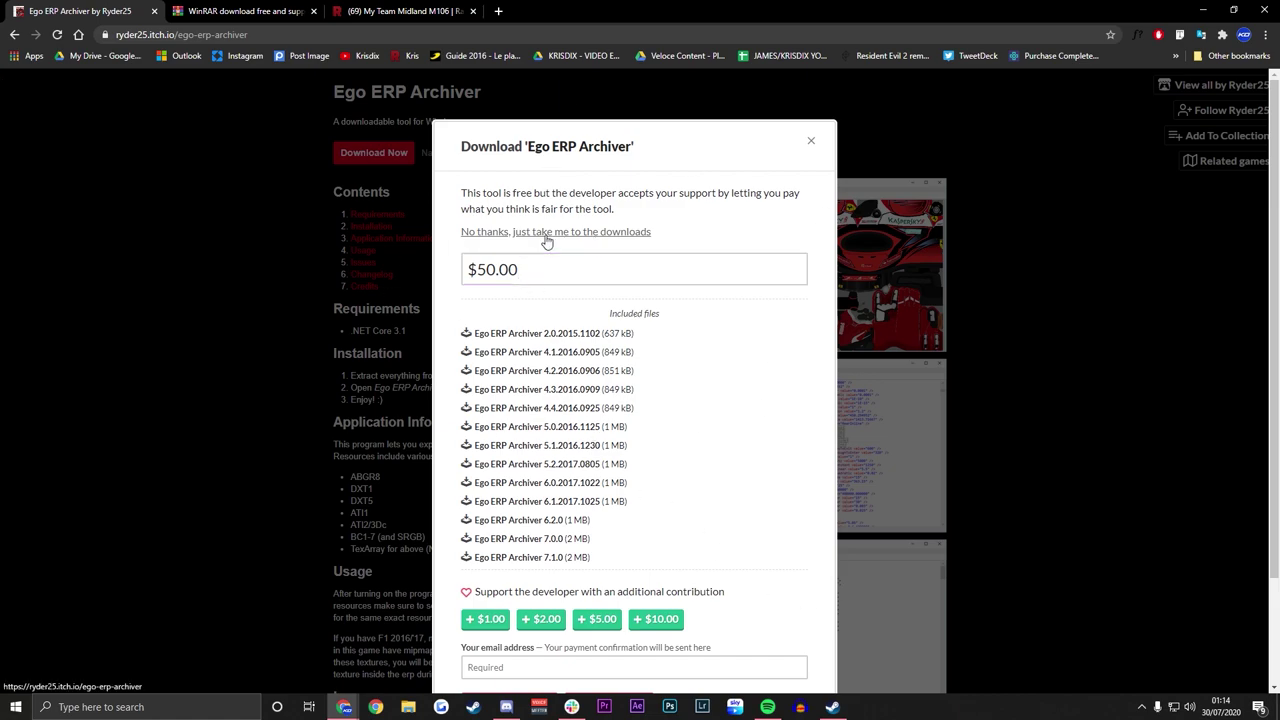
Download Ego ERP Archiver 7.1.0 and save the zip file to the Desktop
{"action": "scroll", "coordinate": [548, 486], "scroll_direction": "down", "scroll_amount": 2}
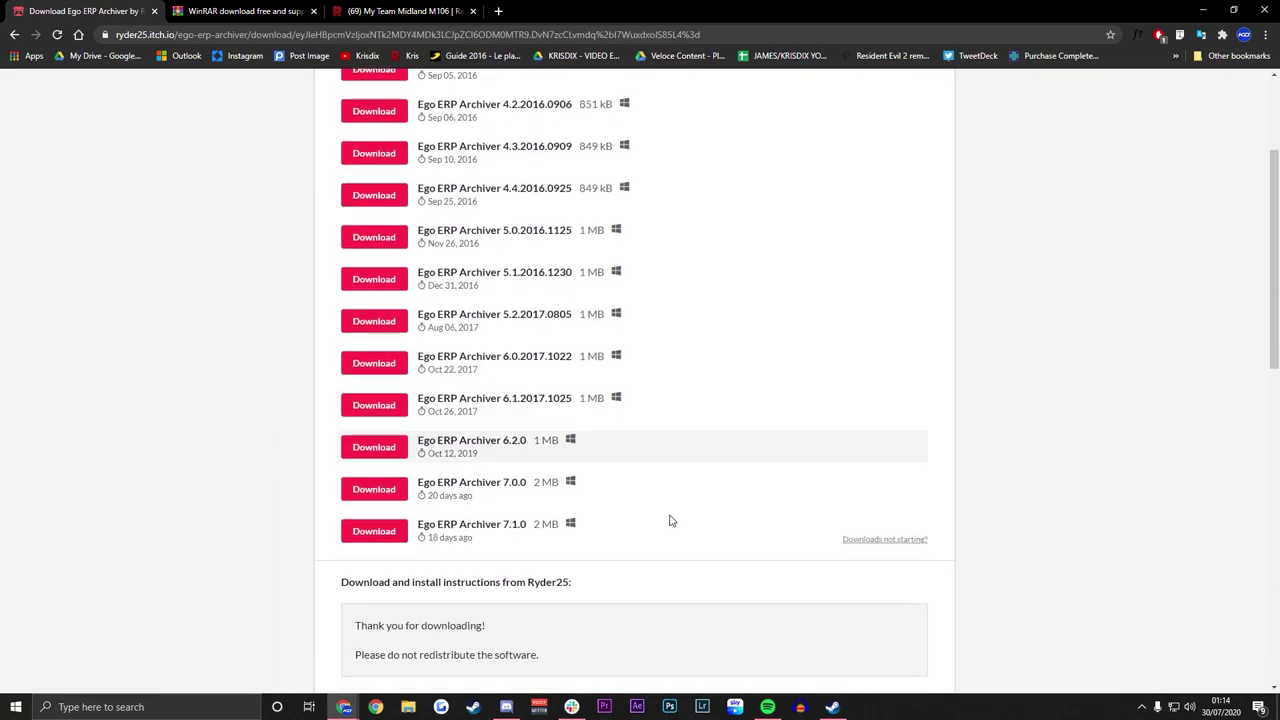
{"action": "left_click", "coordinate": [397, 532]}
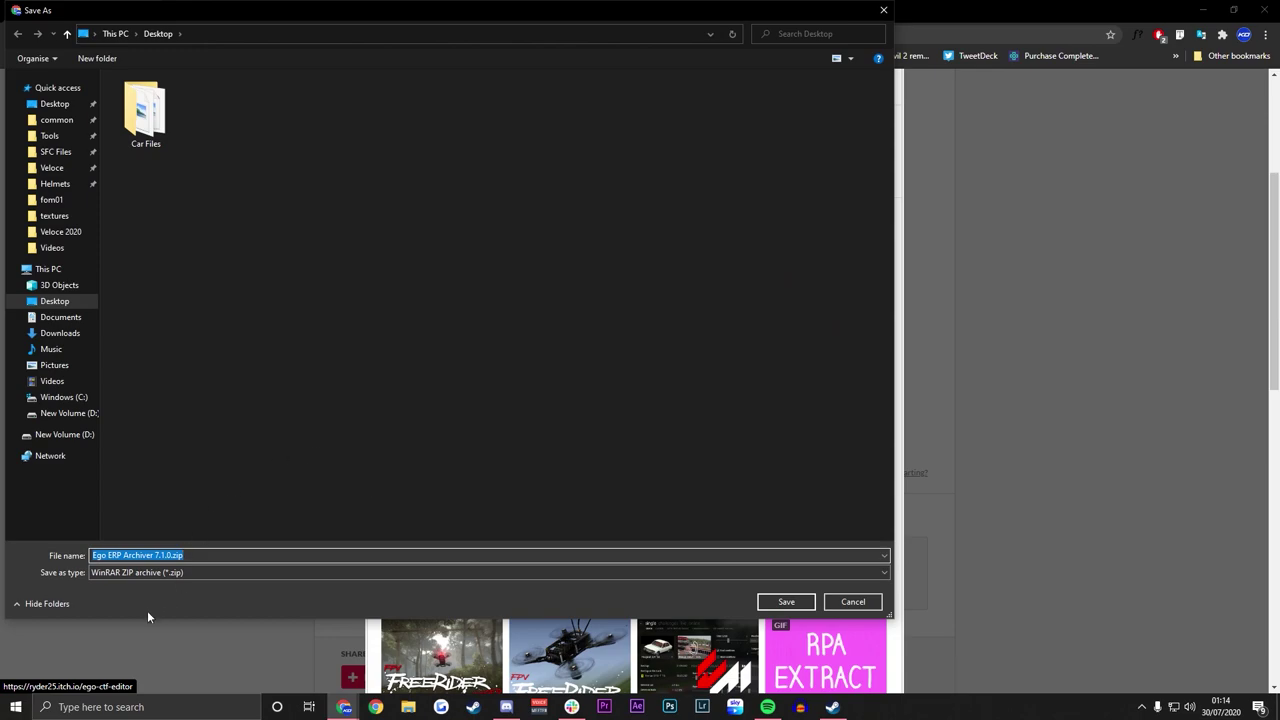
{"action": "left_click", "coordinate": [55, 301]}
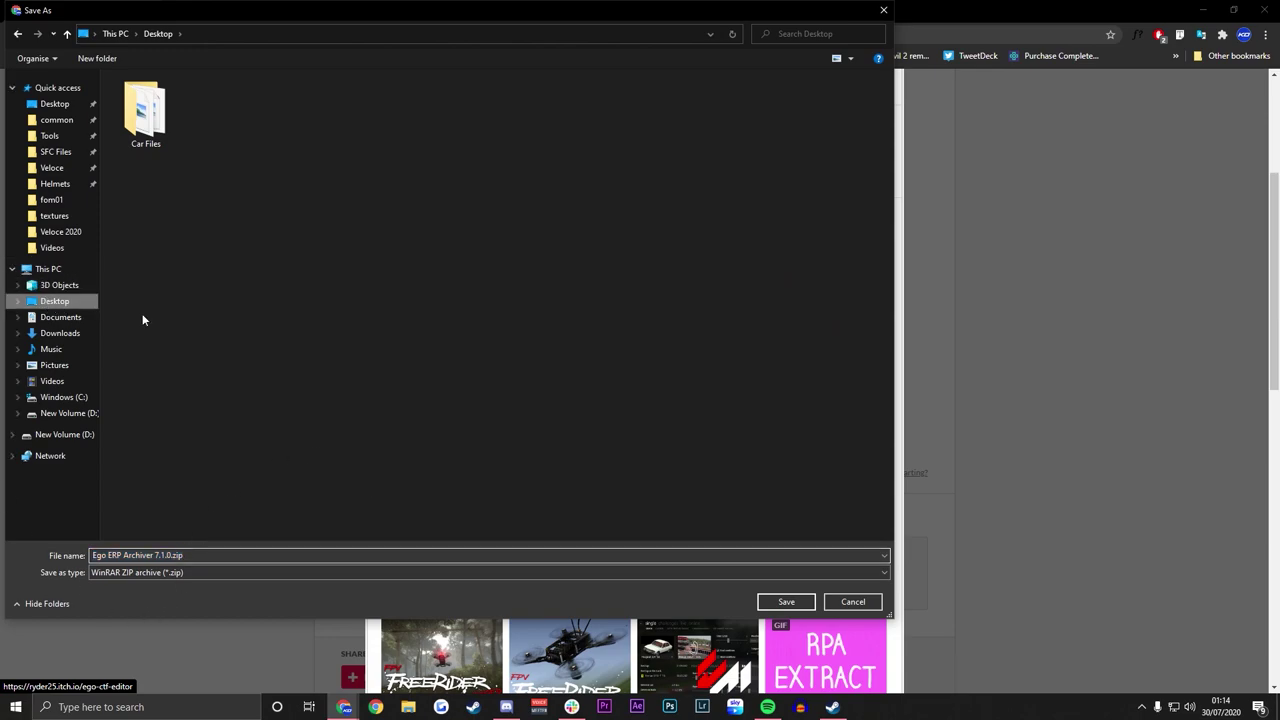
{"action": "left_click", "coordinate": [785, 601]}
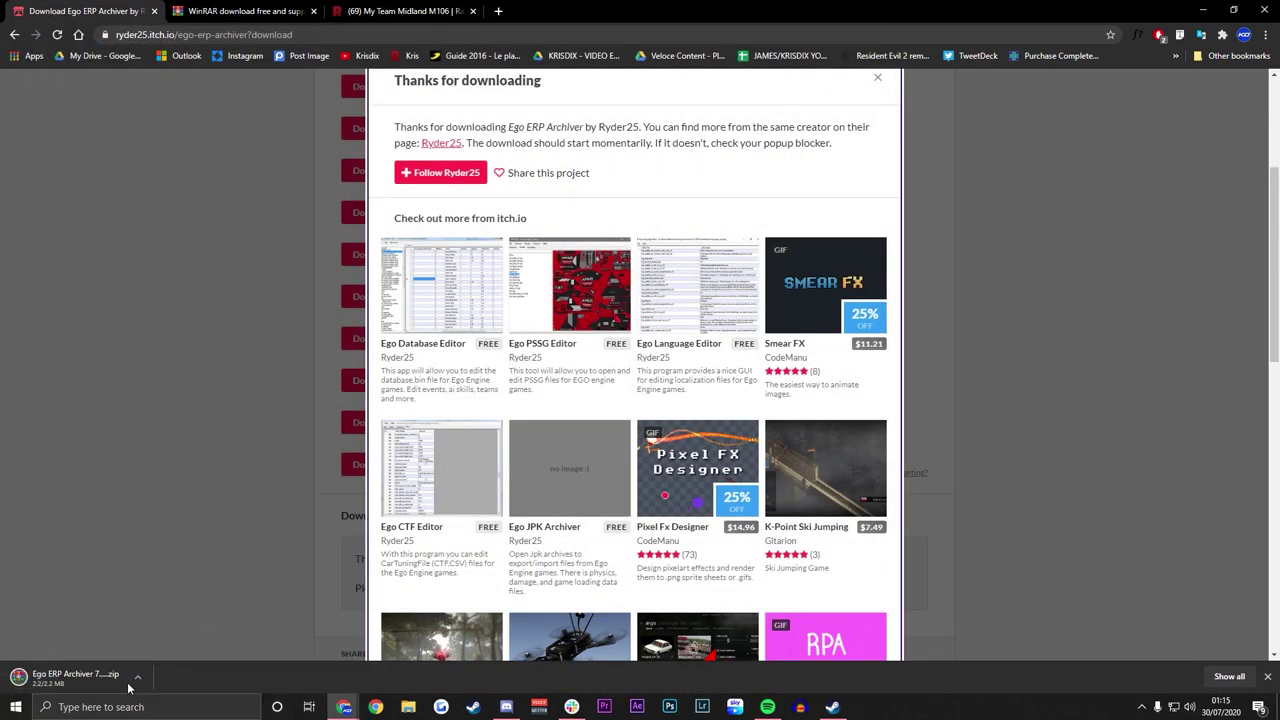
Download WinRAR from its website and save winrar-x64-591.exe to the Desktop
{"action": "left_click", "coordinate": [230, 11]}
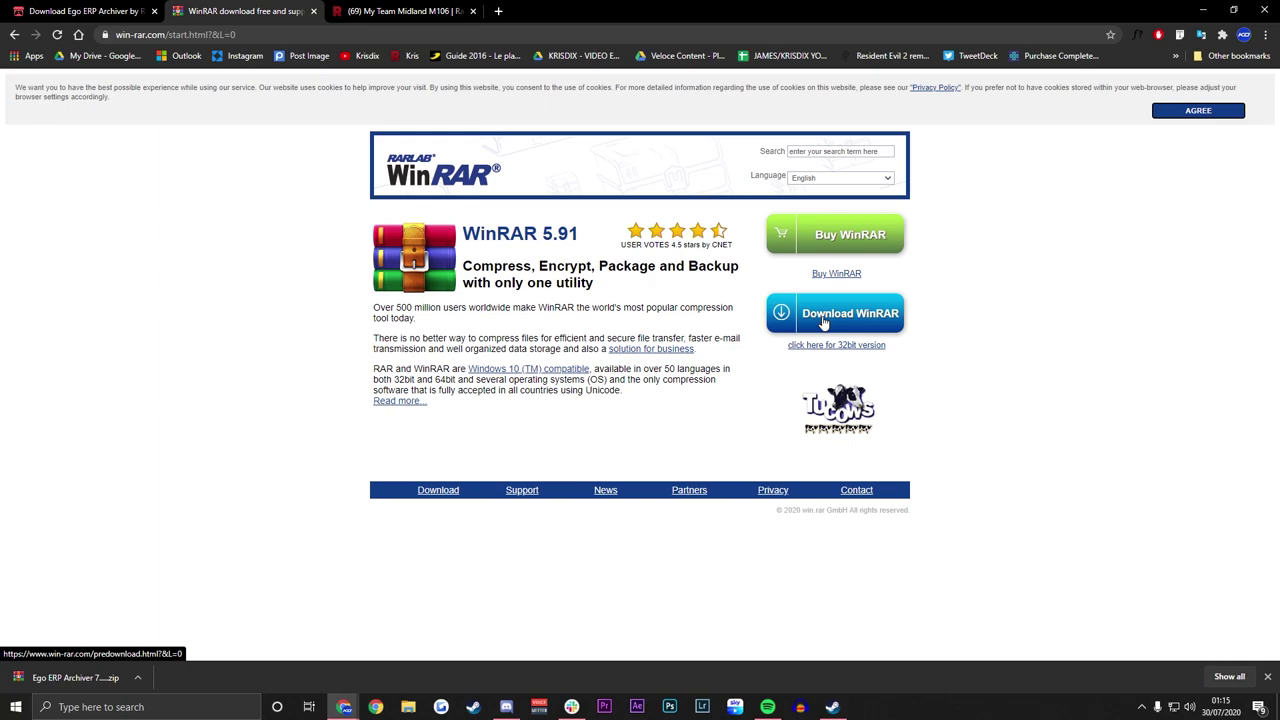
{"action": "left_click", "coordinate": [822, 322]}
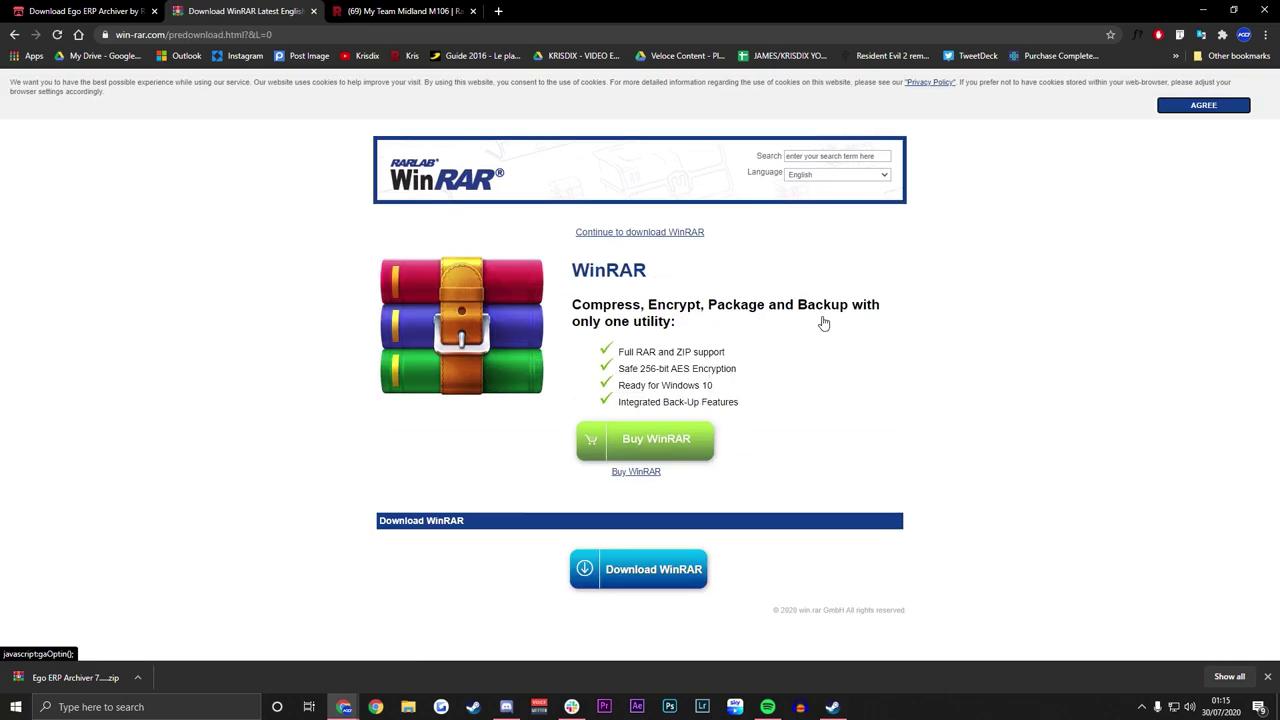
{"action": "left_click", "coordinate": [632, 578]}
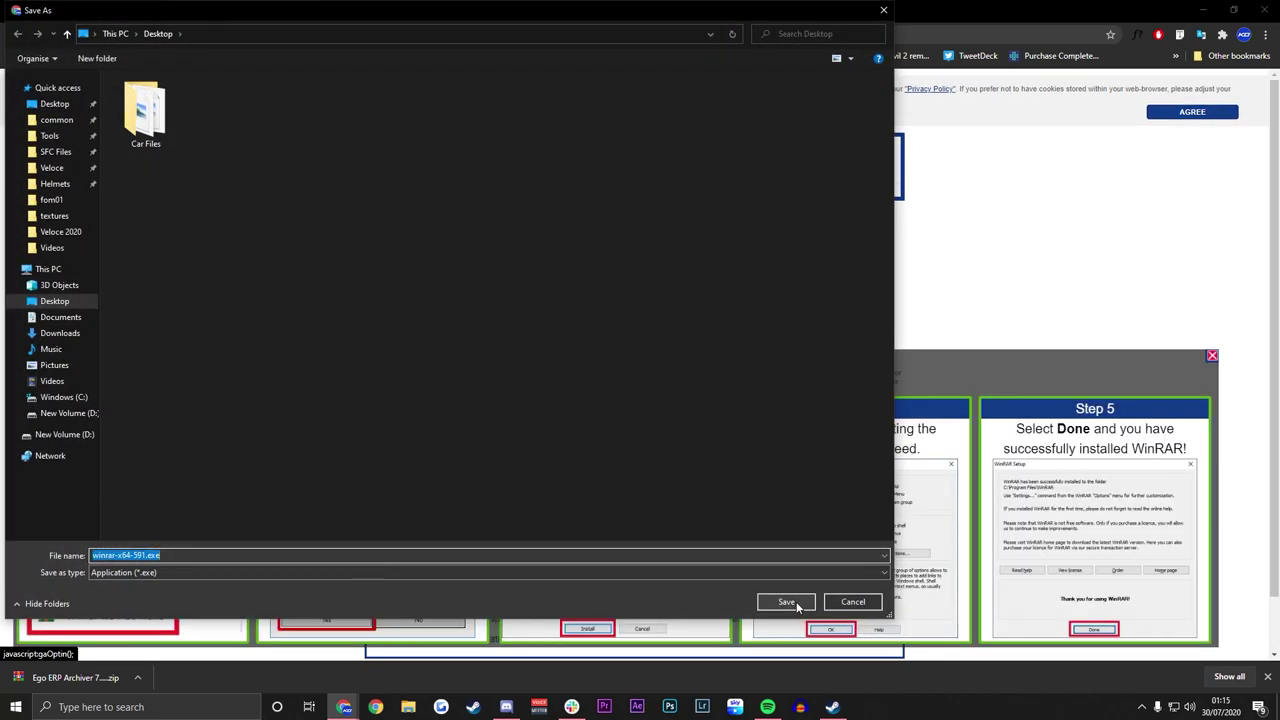
{"action": "left_click", "coordinate": [797, 606]}
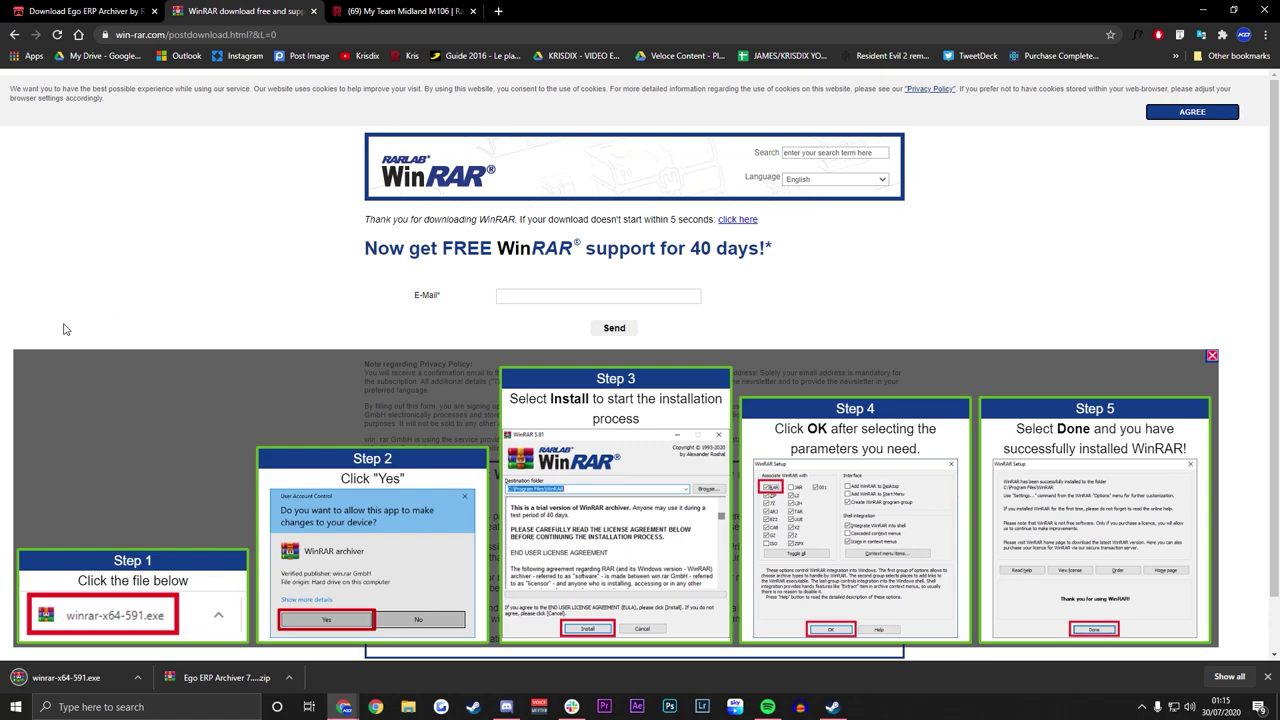
Browse the F1 2020 Skins category of RaceDepartment's downloads and open the My Team Midland M106 mod page
{"action": "left_click", "coordinate": [405, 11]}
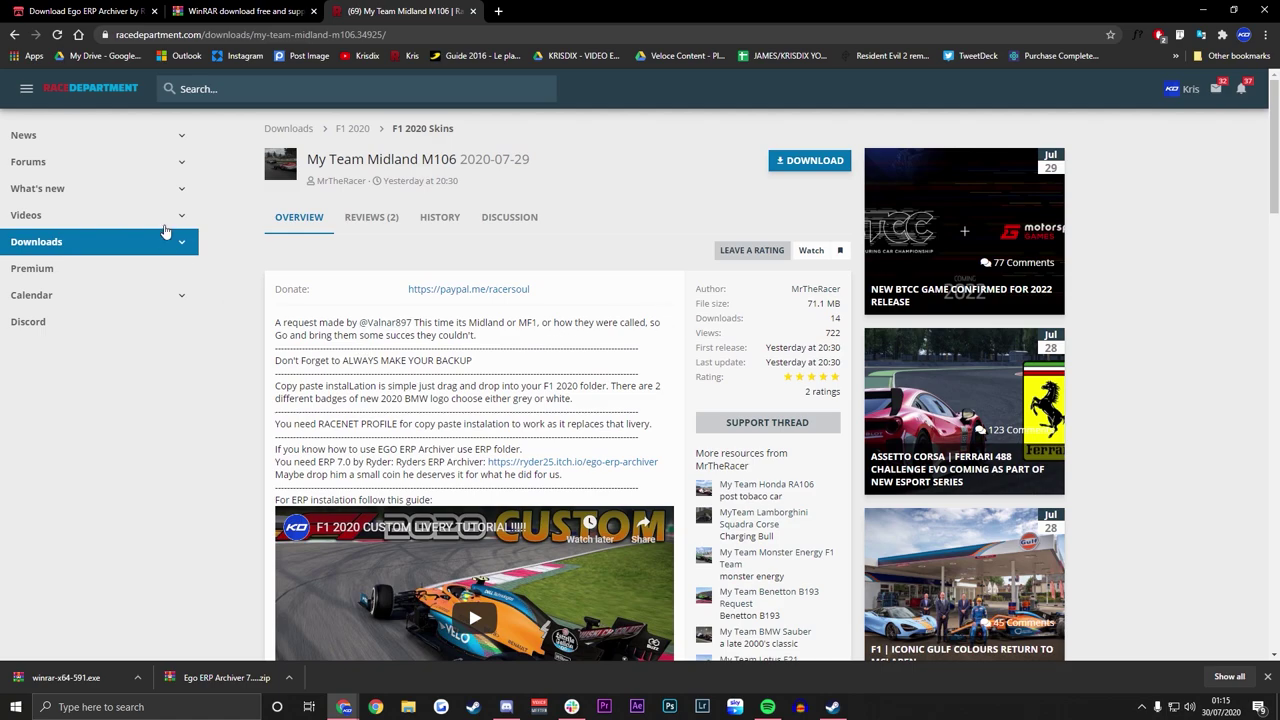
{"action": "left_click", "coordinate": [90, 88]}
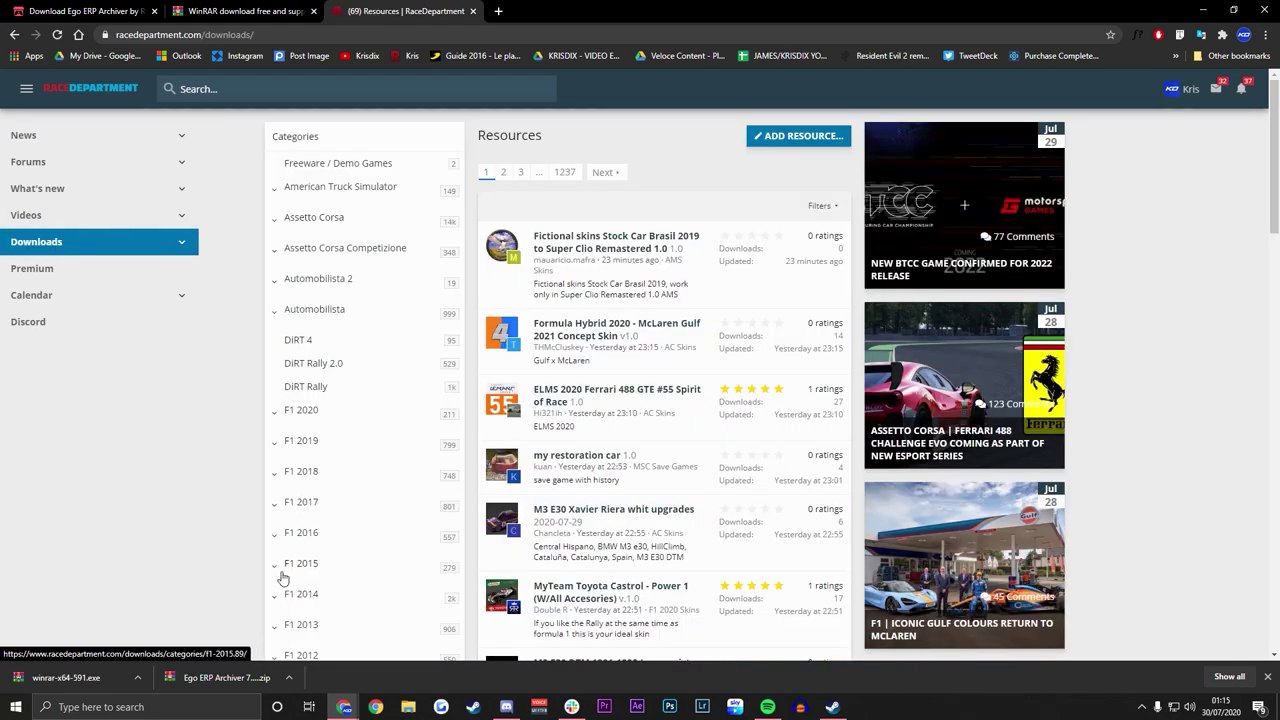
{"action": "left_click", "coordinate": [308, 418]}
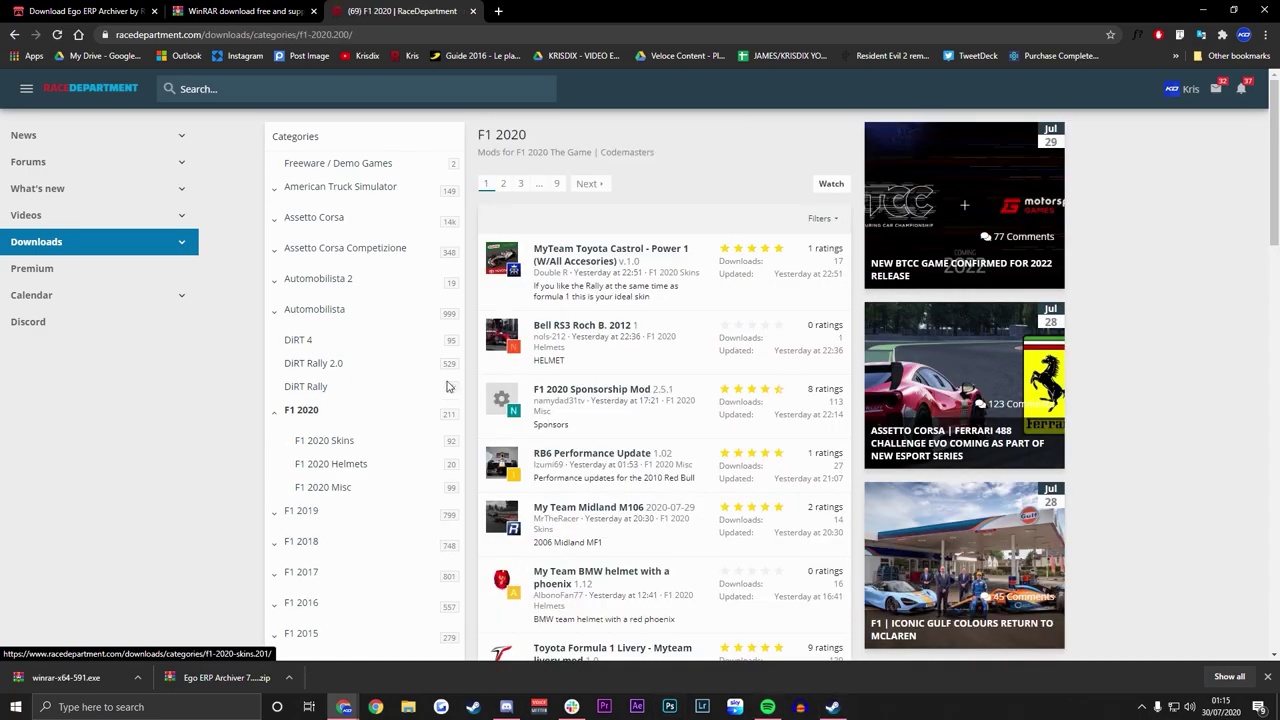
{"action": "left_click", "coordinate": [337, 442]}
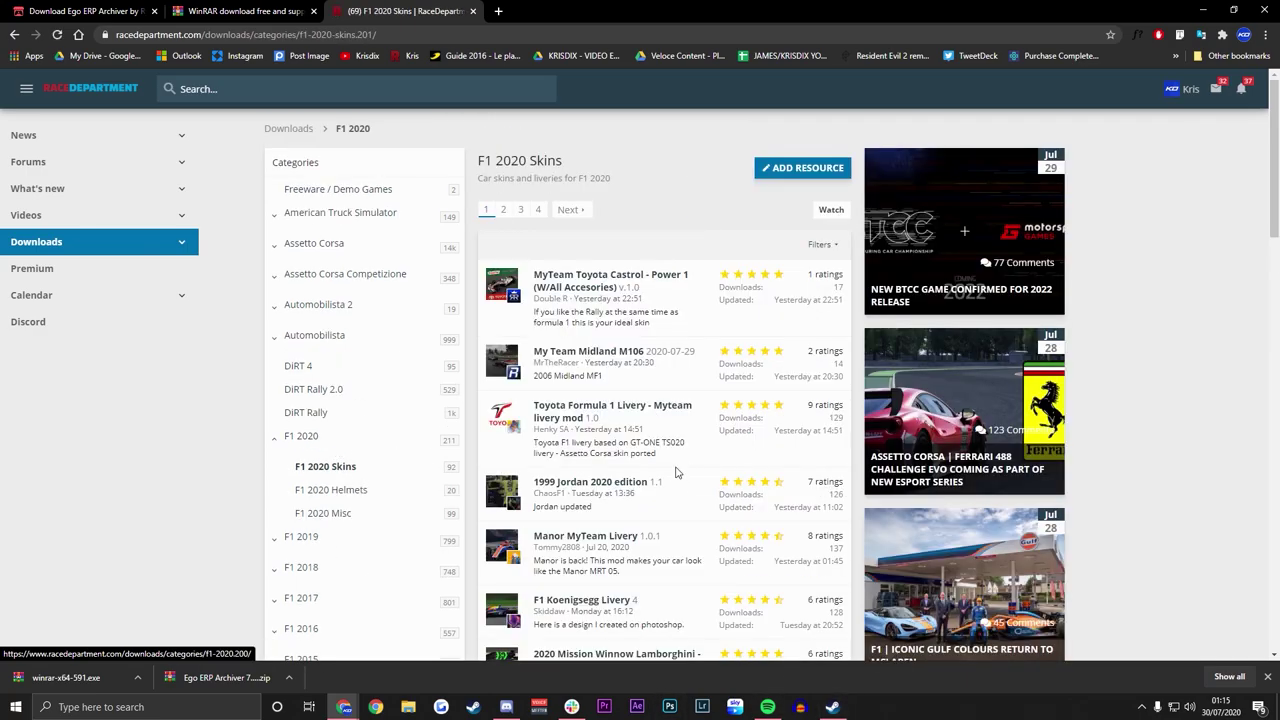
{"action": "scroll", "coordinate": [676, 471], "scroll_direction": "down", "scroll_amount": 9}
{"action": "scroll", "coordinate": [651, 491], "scroll_direction": "up", "scroll_amount": 9}
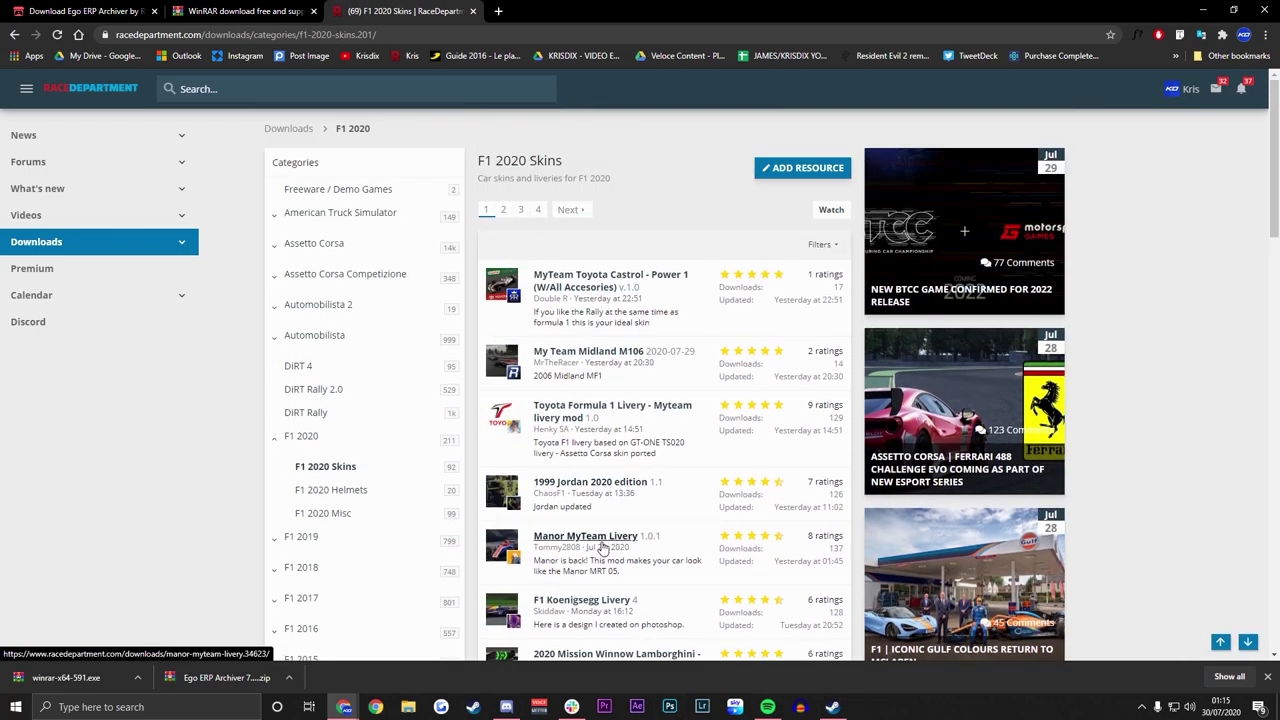
{"action": "left_click", "coordinate": [600, 356]}
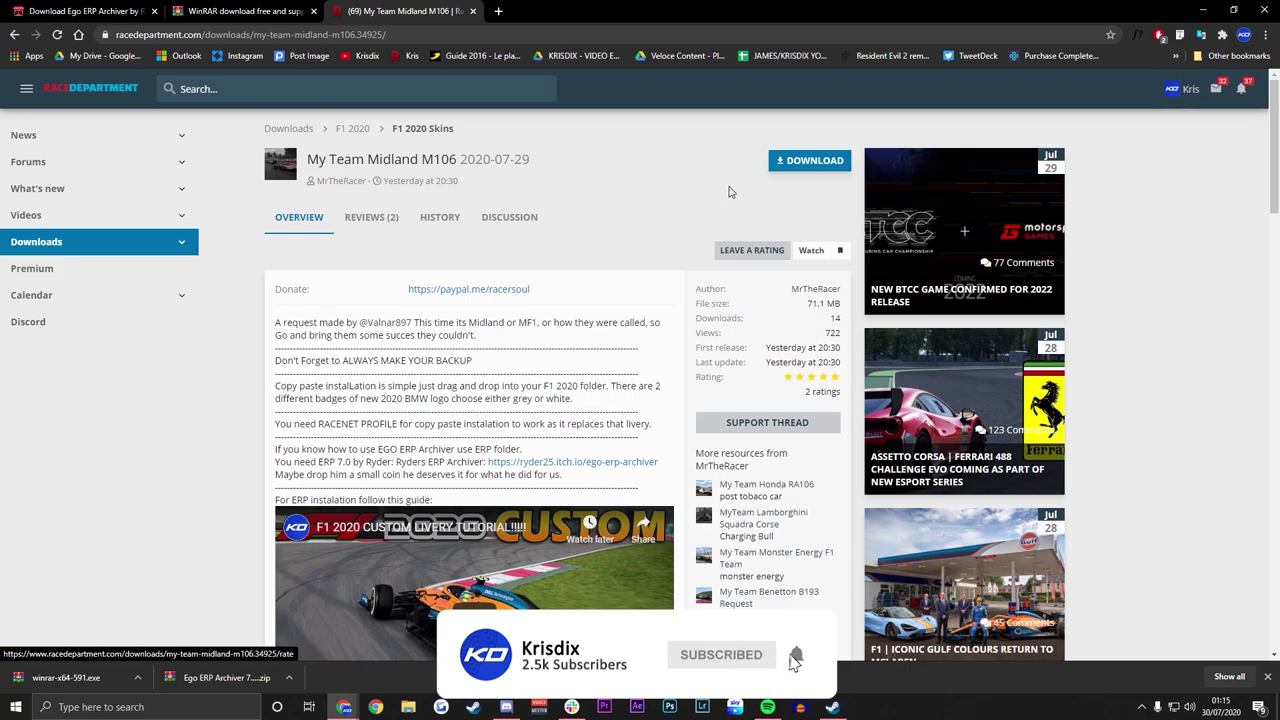
Download the My Team Midland M106 mod, save My Team Midland.rar to the Desktop, and minimize the browser
{"action": "left_click", "coordinate": [818, 163]}
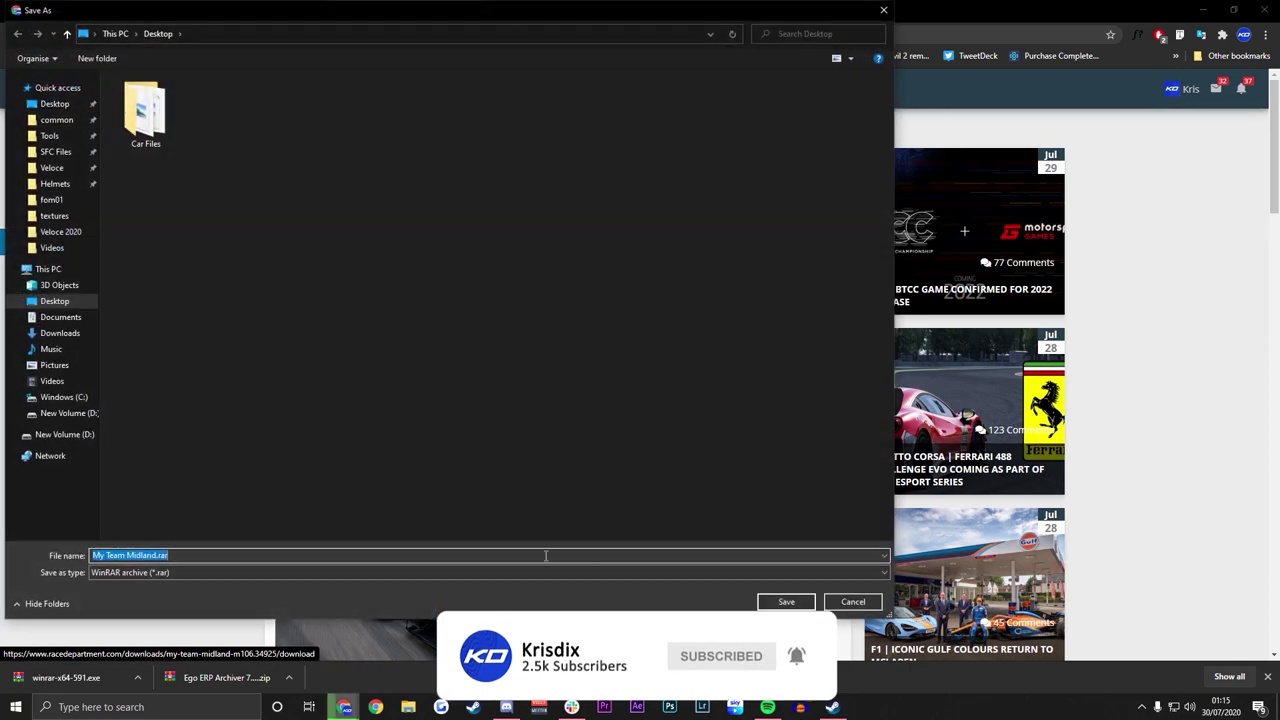
{"action": "left_click", "coordinate": [784, 601]}
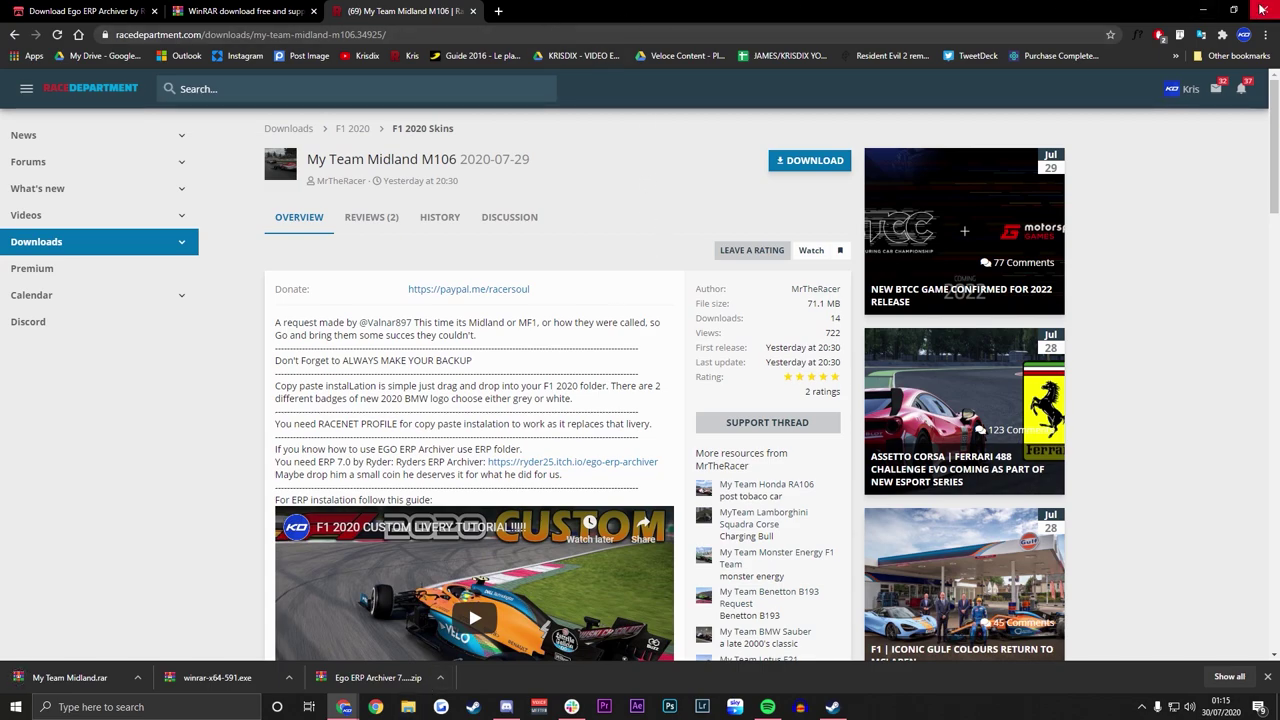
{"action": "left_click", "coordinate": [1204, 9]}
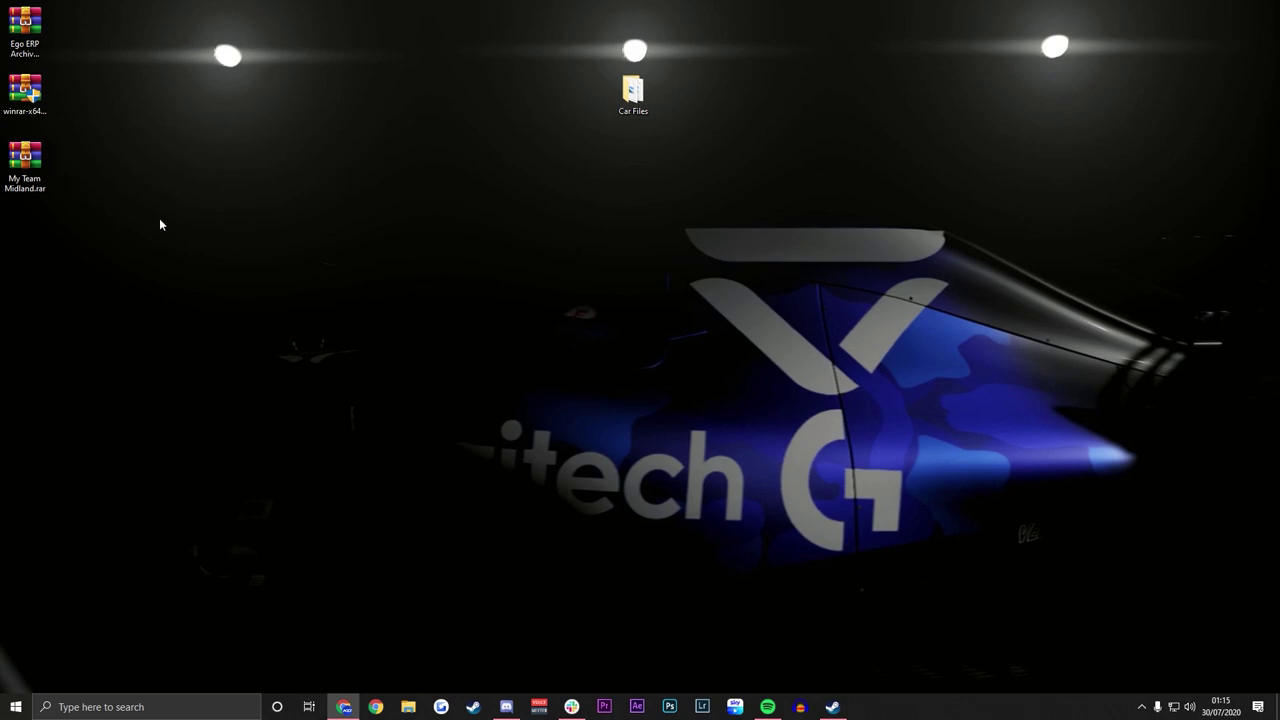
Extract the Ego ERP Archiver folder from its zip file onto the desktop and delete the zip file
{"action": "double_click", "coordinate": [35, 35]}
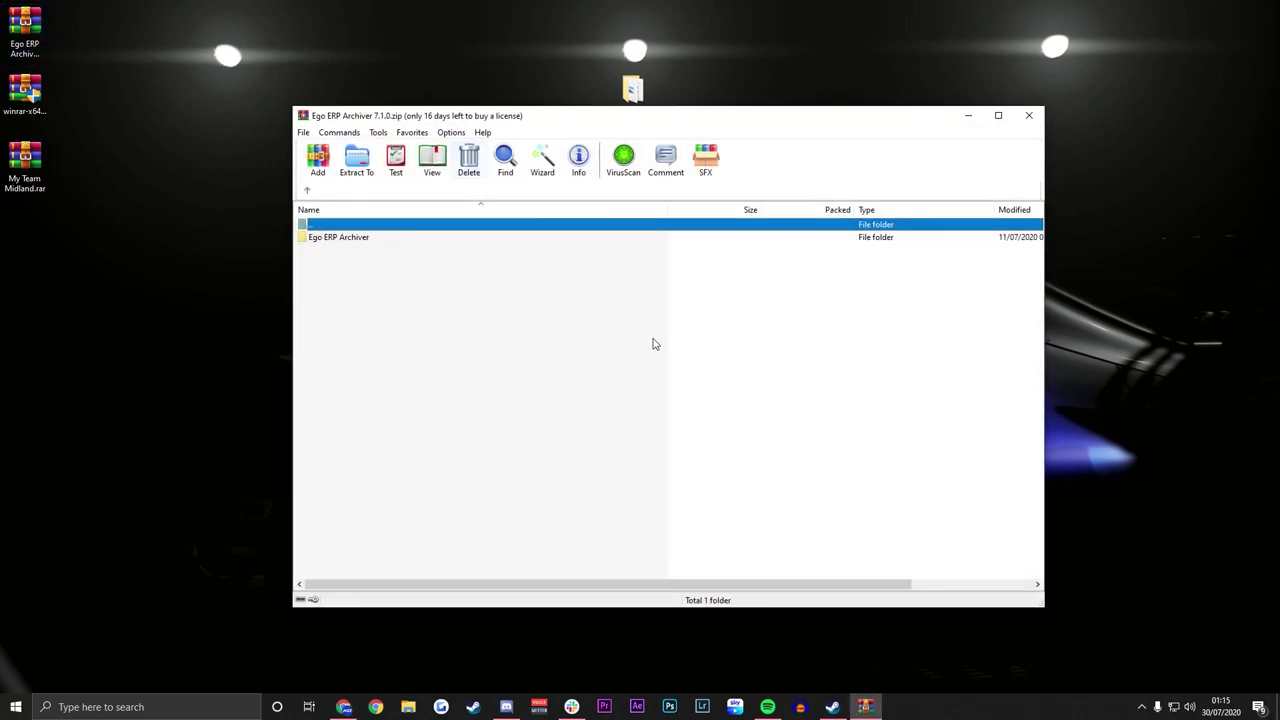
{"action": "left_click", "coordinate": [385, 240]}
{"action": "left_click_drag", "start_coordinate": [423, 240], "coordinate": [193, 244]}
{"action": "left_click", "coordinate": [1029, 116]}
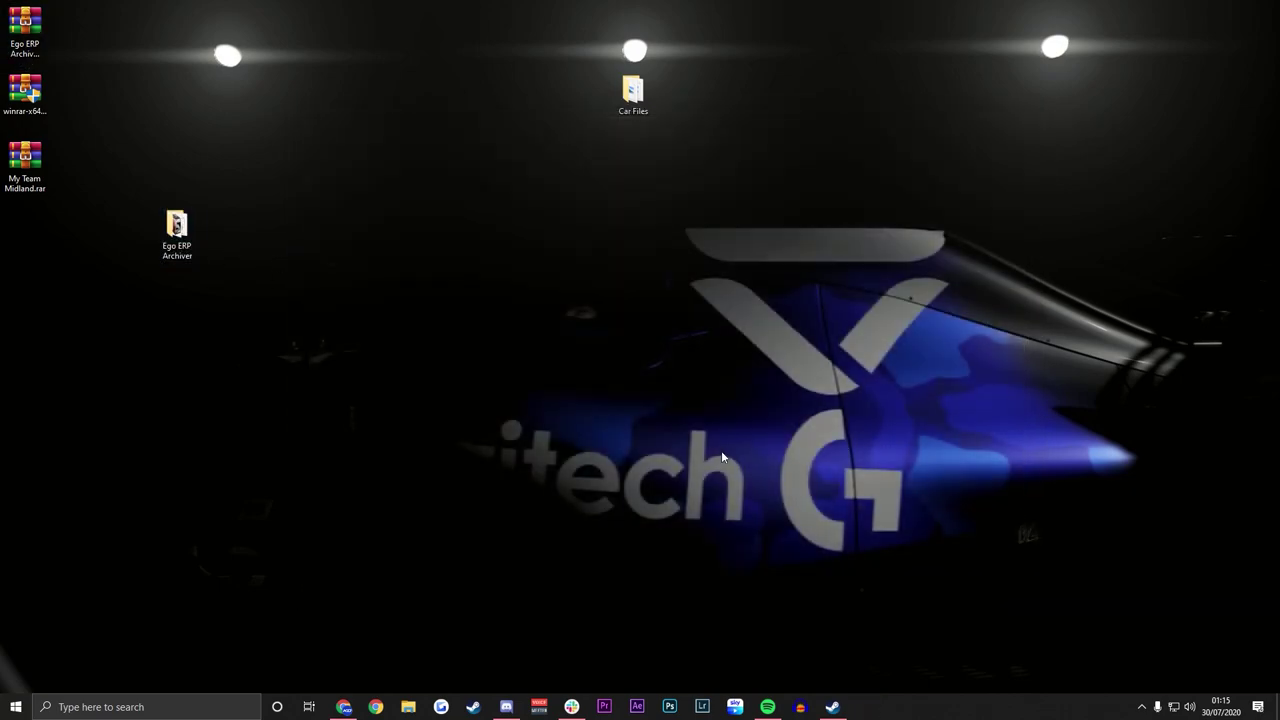
{"action": "left_click", "coordinate": [25, 30]}
{"action": "key", "text": "Delete"}
{"action": "double_click", "coordinate": [25, 90]}
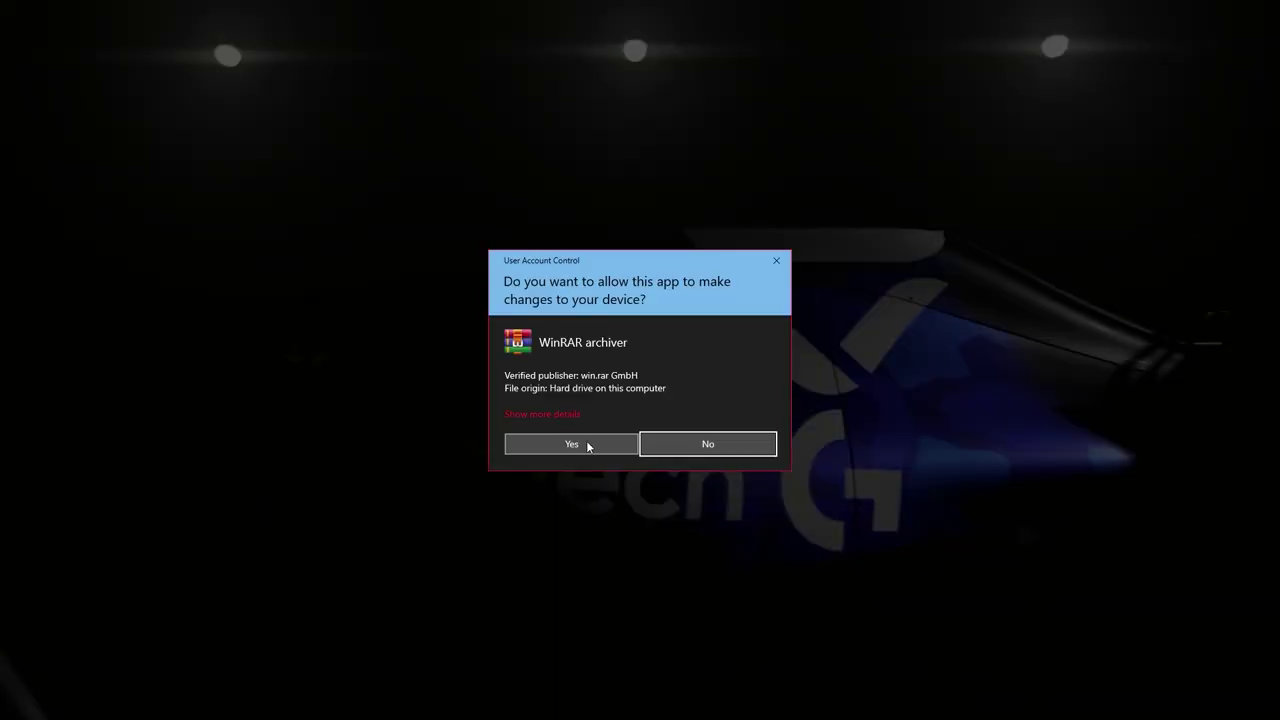
{"action": "left_click", "coordinate": [588, 446]}
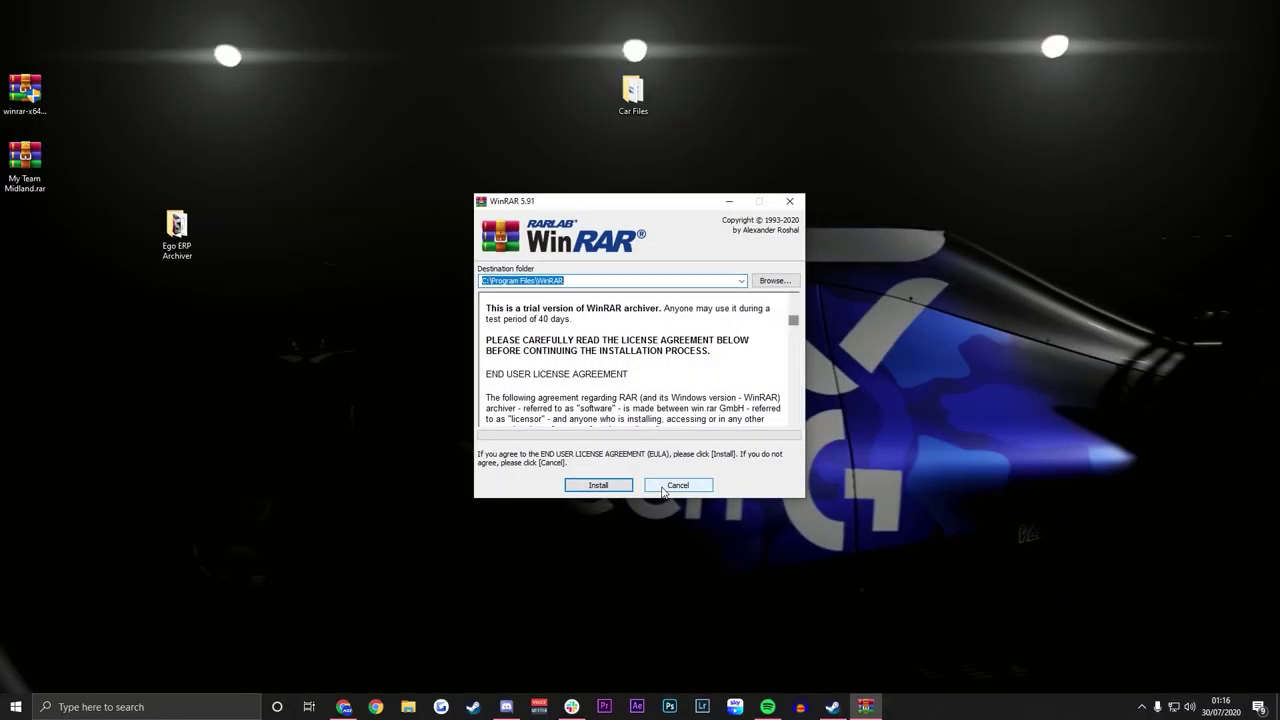
{"action": "left_click", "coordinate": [662, 488]}
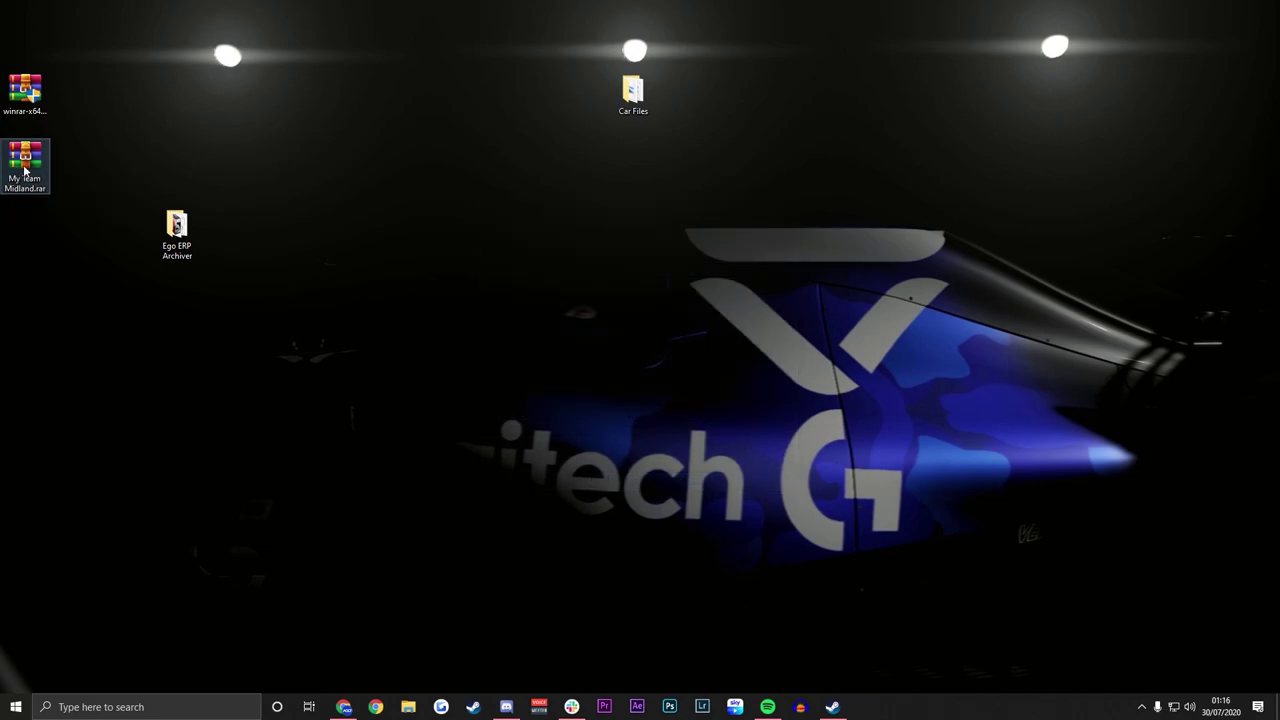
Extract the My Team Midland folder from its archive onto the desktop and delete the .rar file
{"action": "double_click", "coordinate": [25, 165]}
{"action": "left_click", "coordinate": [351, 238]}
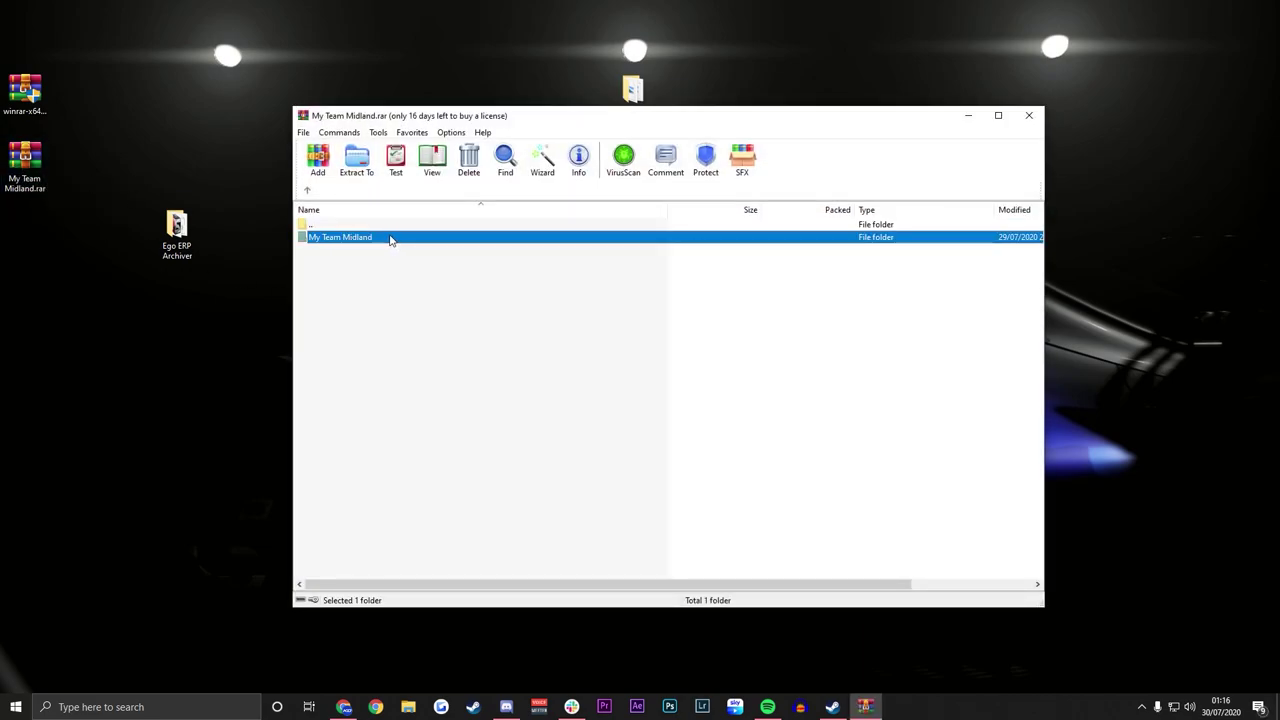
{"action": "left_click_drag", "start_coordinate": [198, 427], "coordinate": [198, 427]}
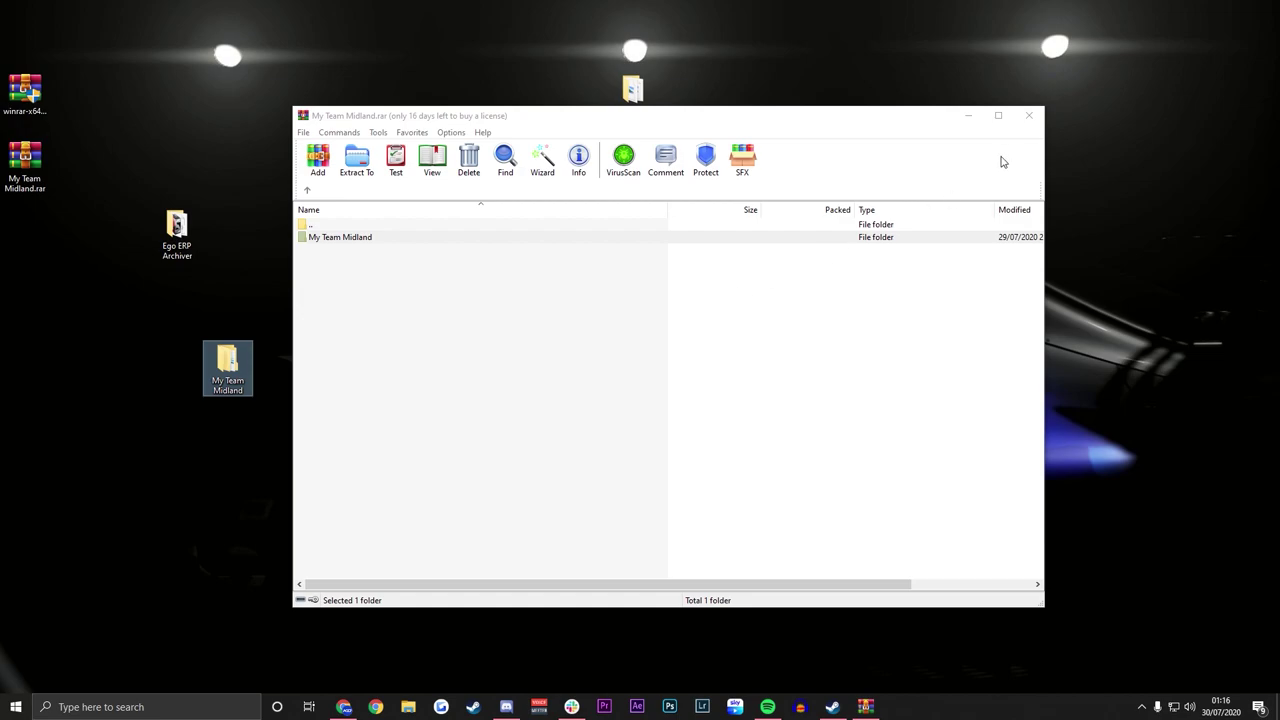
{"action": "left_click", "coordinate": [1028, 115]}
{"action": "key", "text": "Delete"}
Delete the WinRAR installer and the extracted My Team Midland folder from the desktop
{"action": "left_click", "coordinate": [27, 92]}
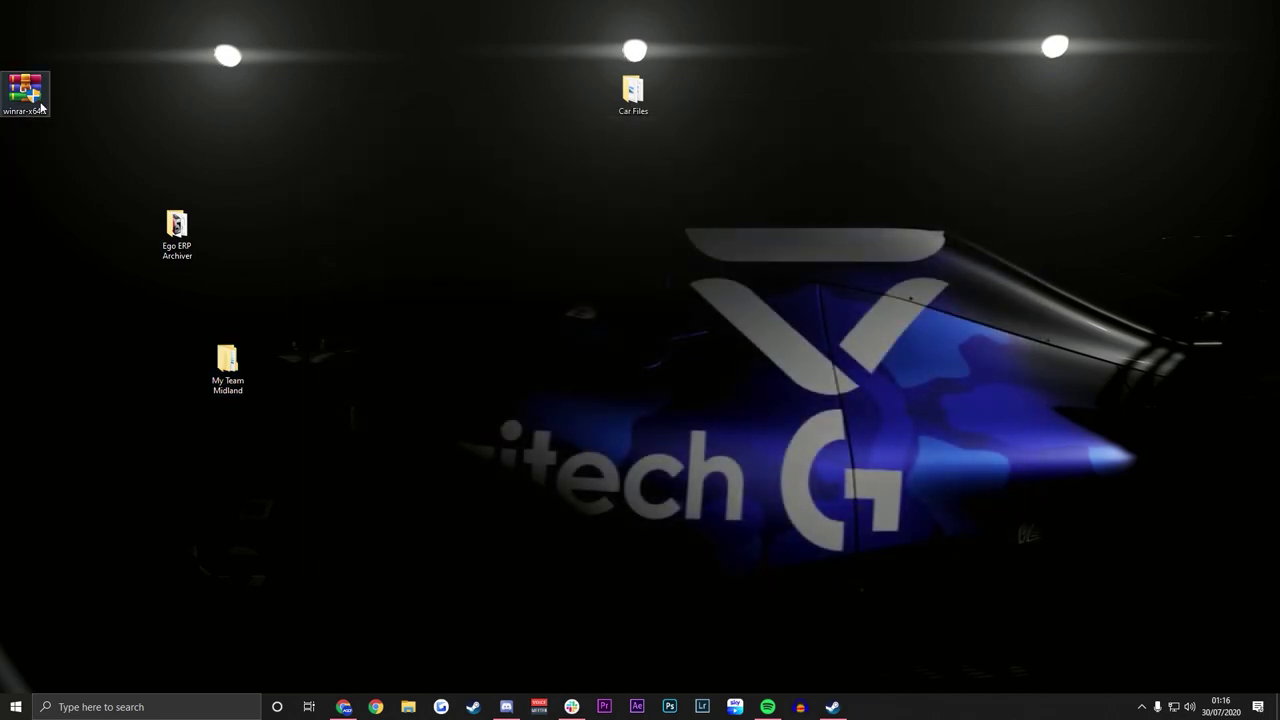
{"action": "key", "text": "Delete"}
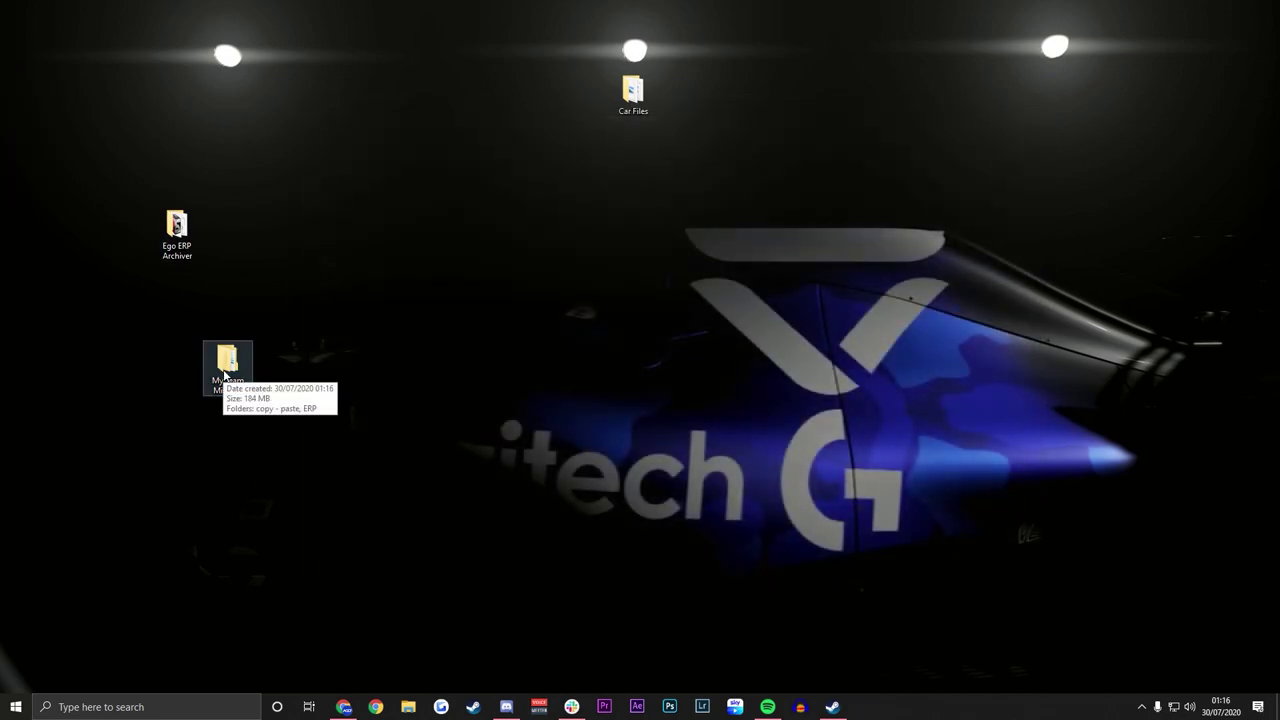
{"action": "left_click", "coordinate": [226, 376]}
{"action": "key", "text": "Delete"}
Place the Ego ERP Archiver and Car Files folders side by side on the desktop and open Car Files to view its .dds textures
{"action": "left_click_drag", "start_coordinate": [193, 250], "coordinate": [550, 160]}
{"action": "left_click_drag", "start_coordinate": [632, 92], "coordinate": [635, 163]}
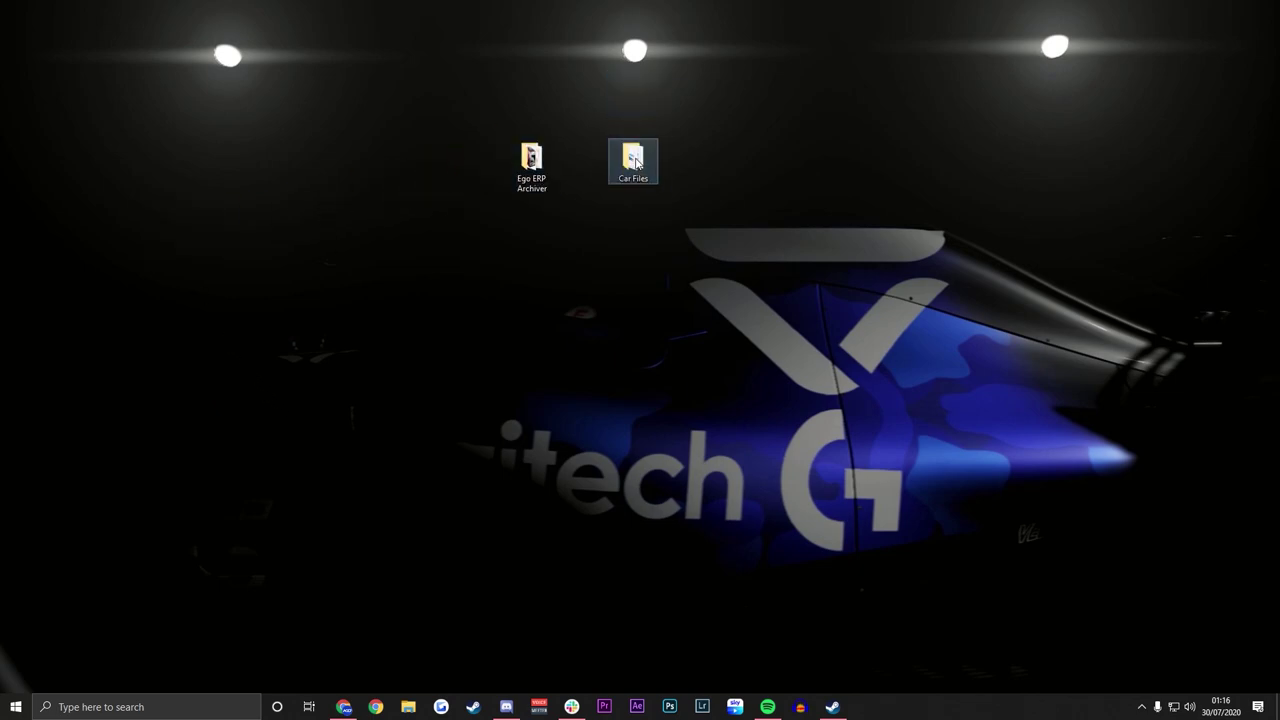
{"action": "double_click", "coordinate": [635, 163]}
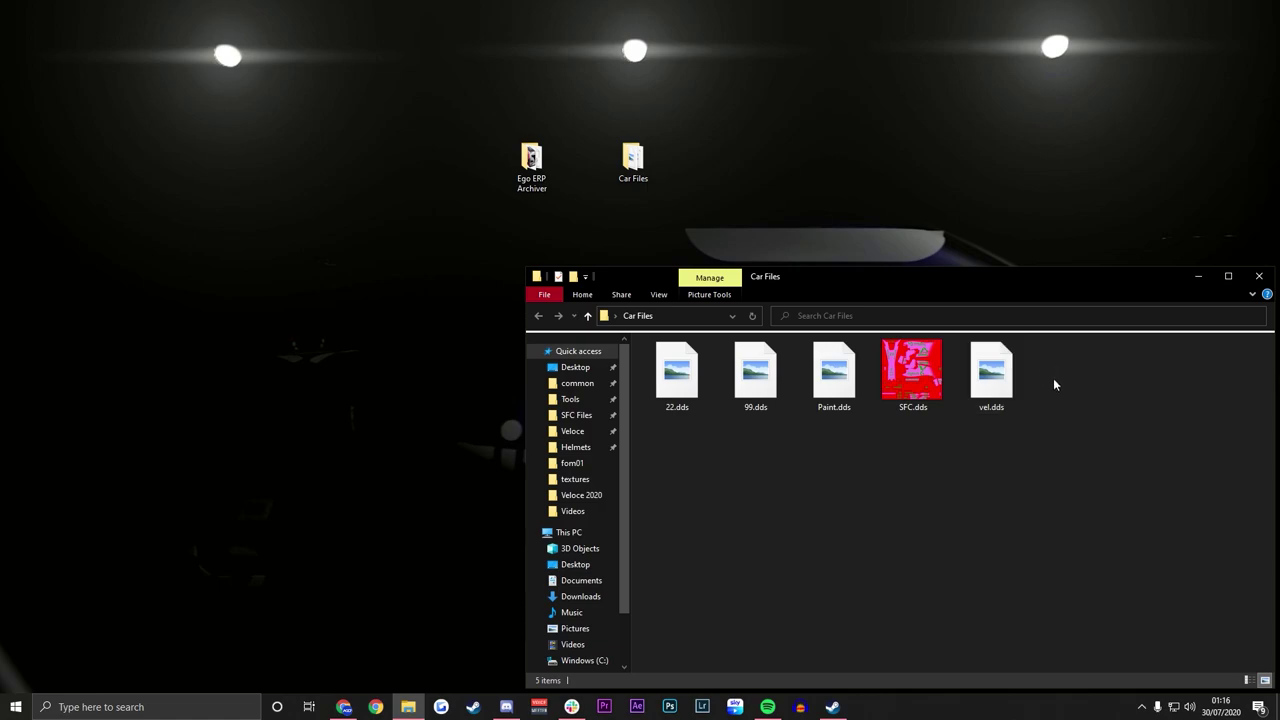
{"action": "left_click_drag", "start_coordinate": [1064, 400], "coordinate": [725, 366]}
{"action": "left_click", "coordinate": [860, 476]}
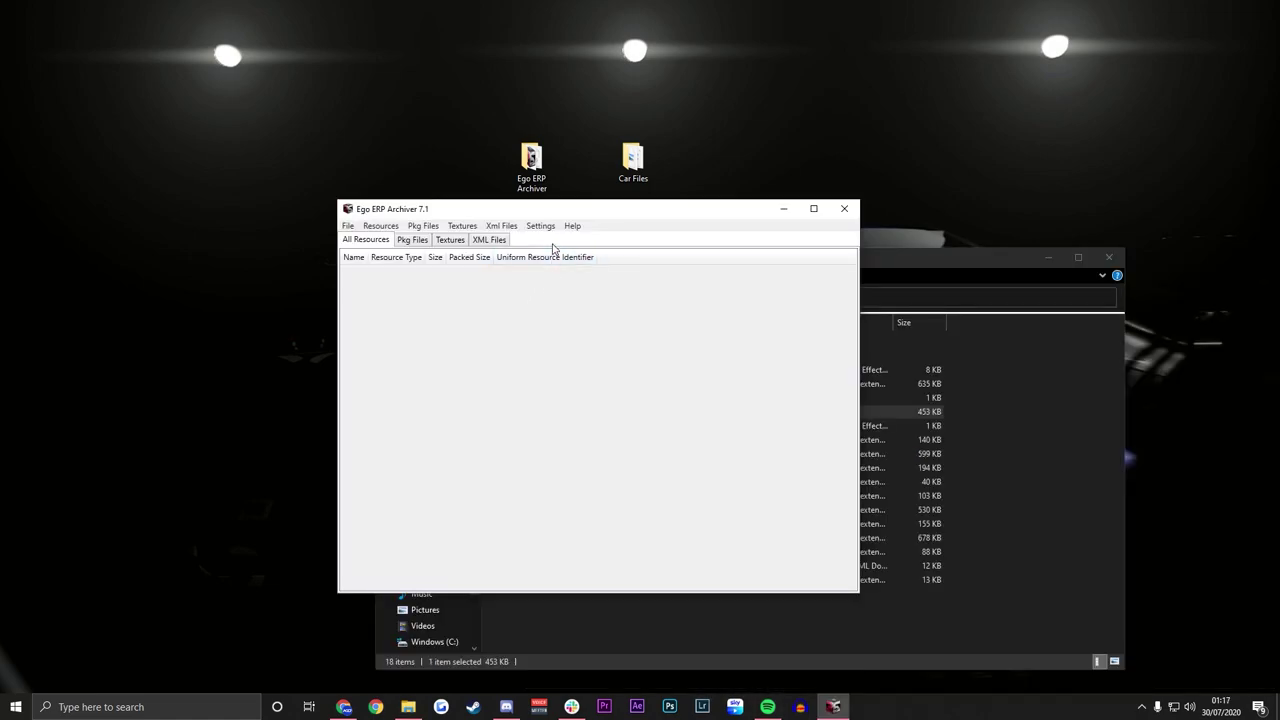
Set the archiver's game directory to C:\Program Files (x86)\Steam\steamapps\common\F1 2020
{"action": "left_click", "coordinate": [540, 226]}
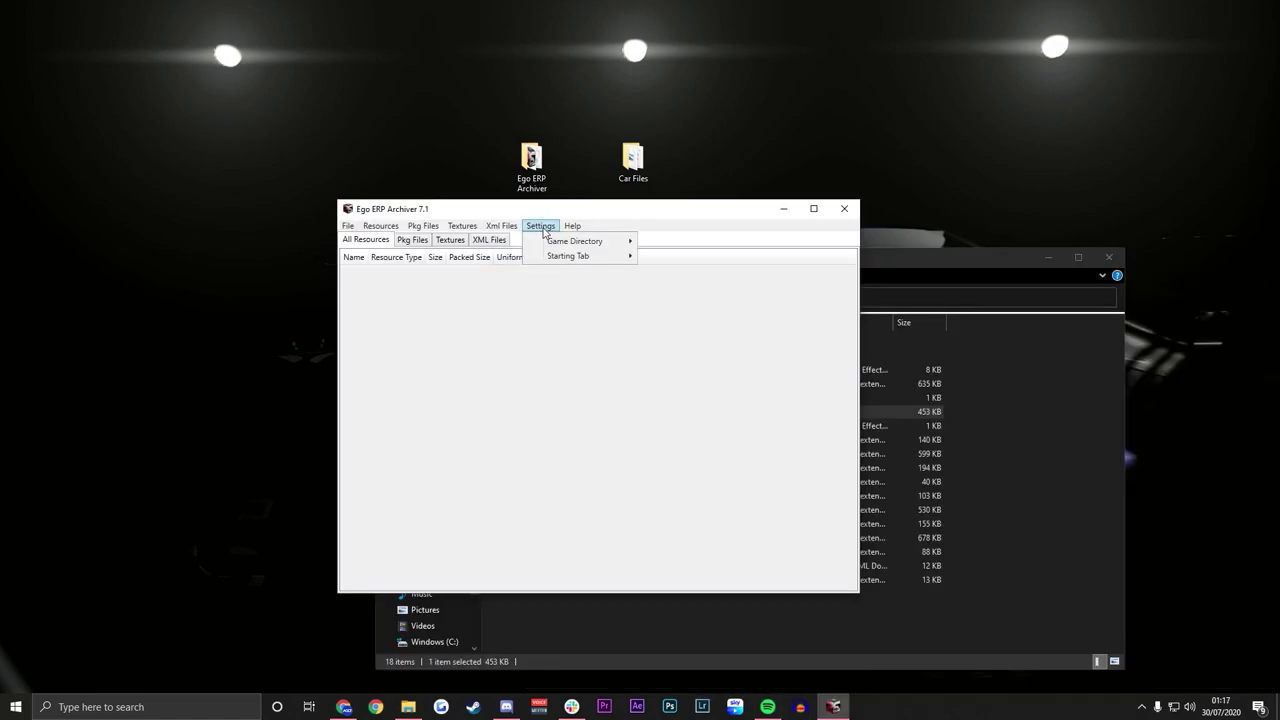
{"action": "mouse_move", "coordinate": [628, 242]}
{"action": "left_click", "coordinate": [656, 257]}
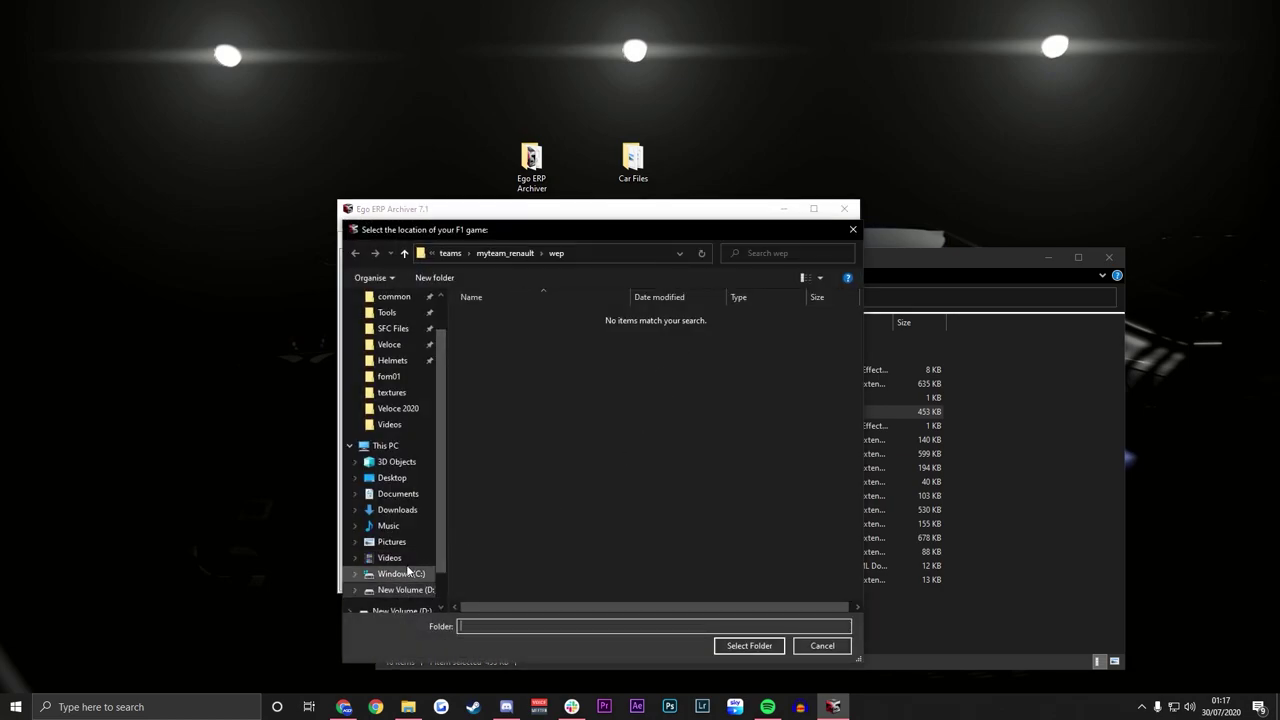
{"action": "left_click", "coordinate": [385, 445]}
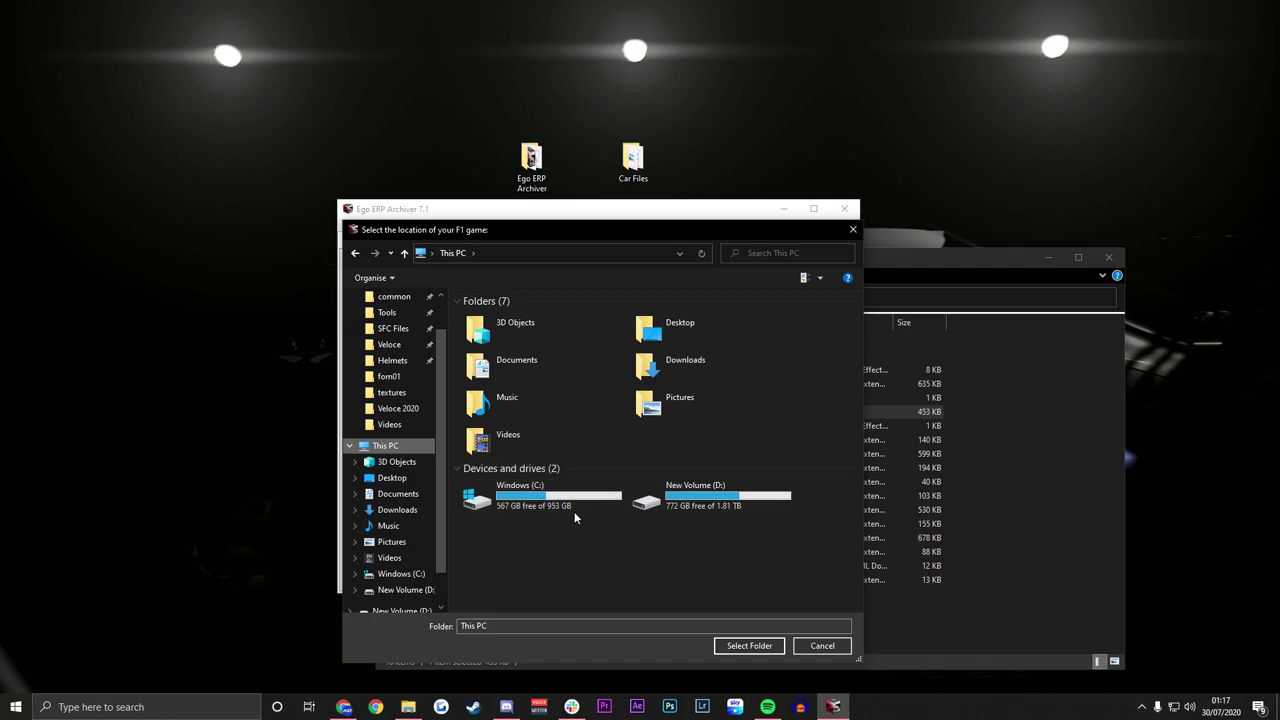
{"action": "double_click", "coordinate": [575, 492]}
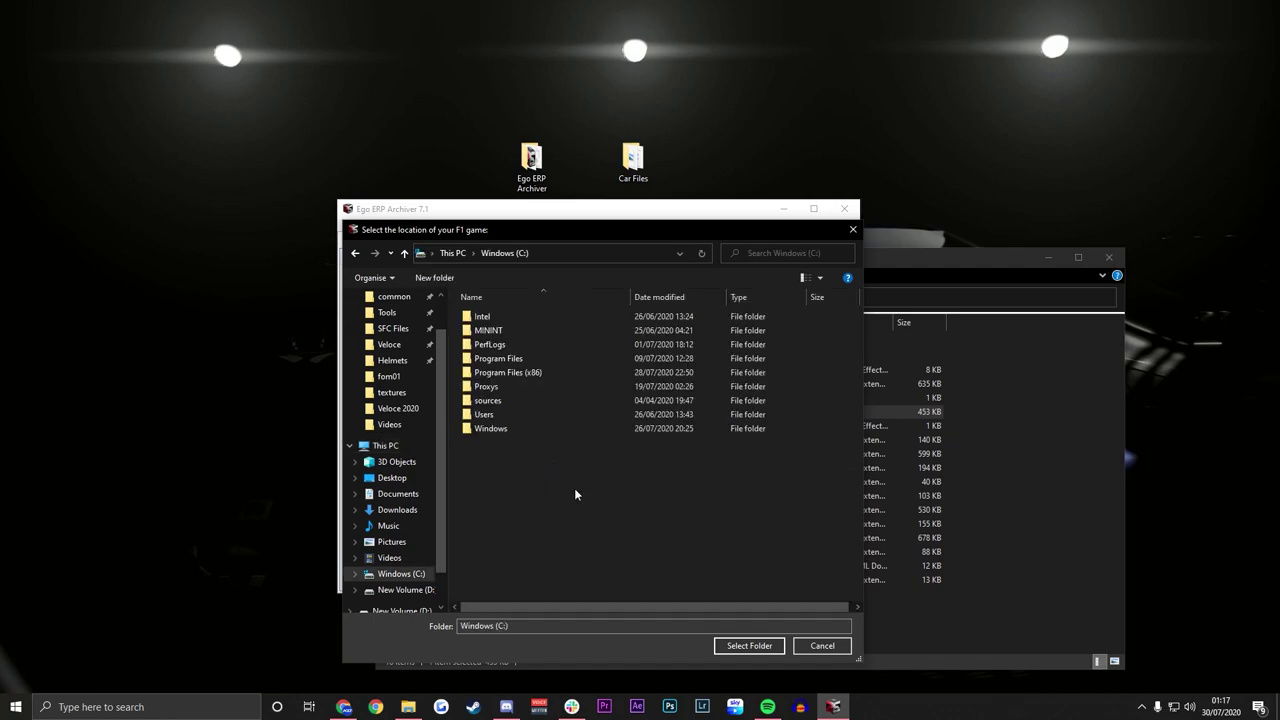
{"action": "double_click", "coordinate": [532, 374]}
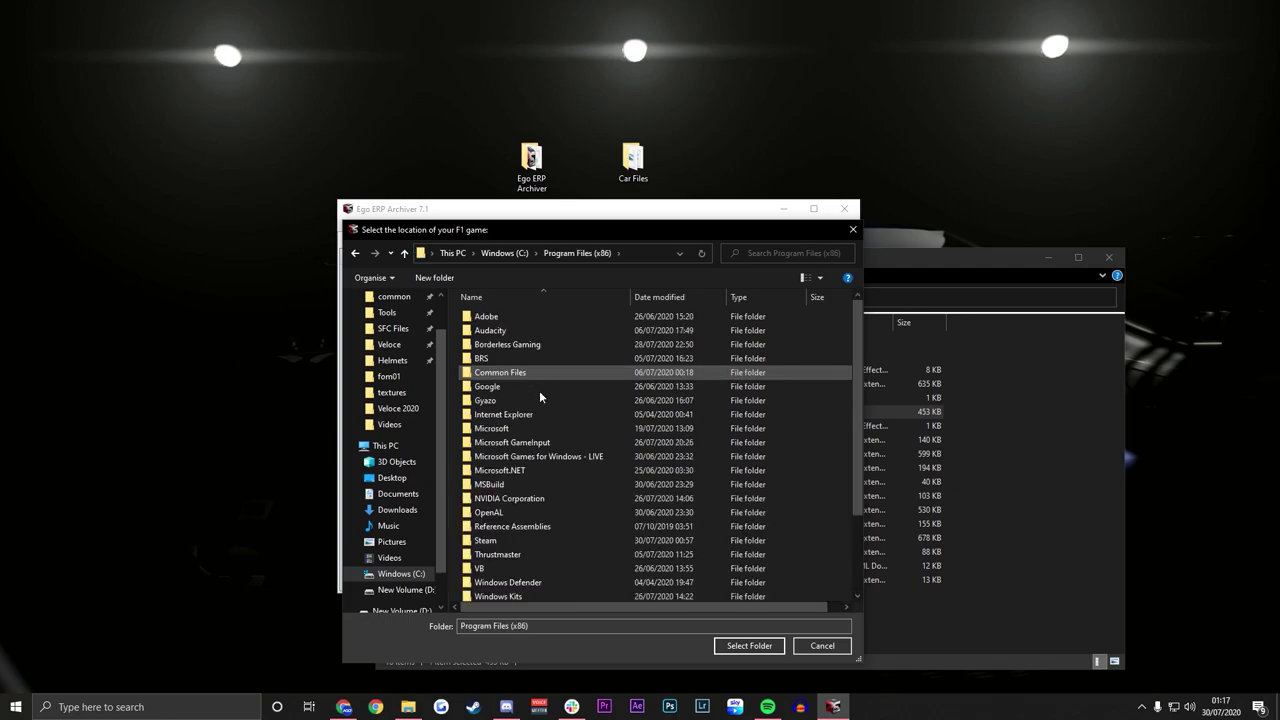
{"action": "double_click", "coordinate": [524, 539]}
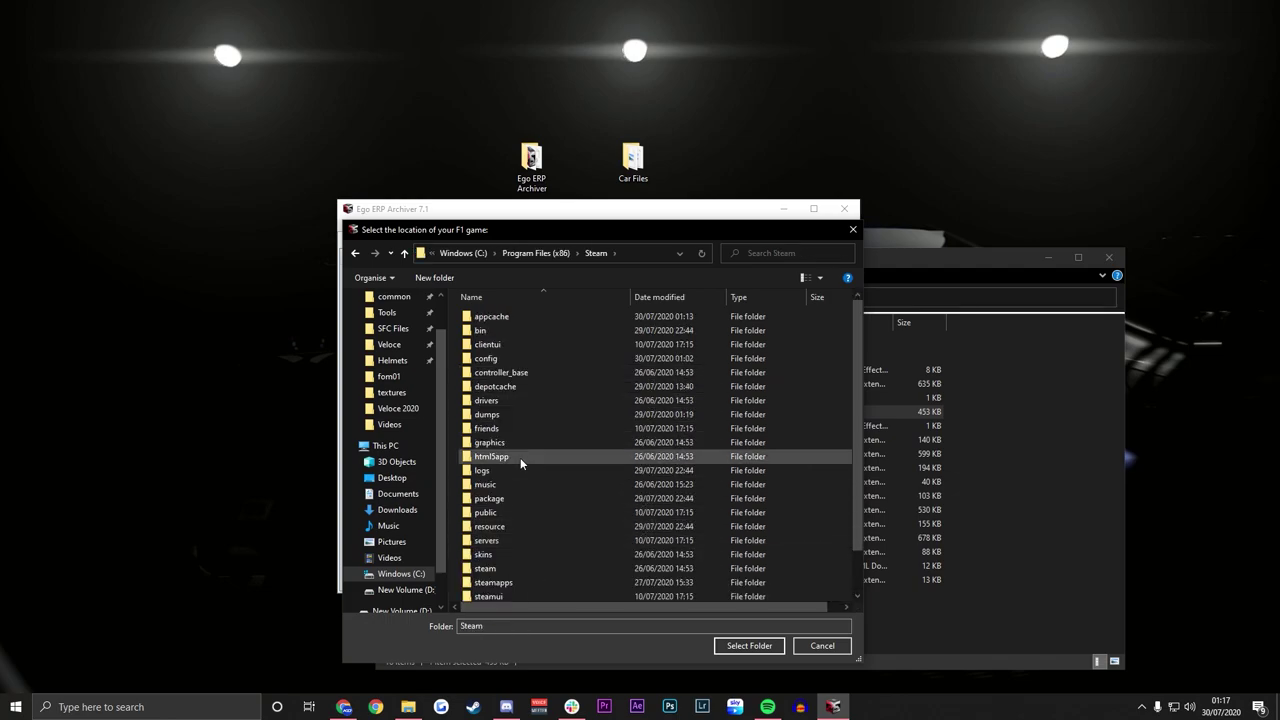
{"action": "double_click", "coordinate": [521, 580]}
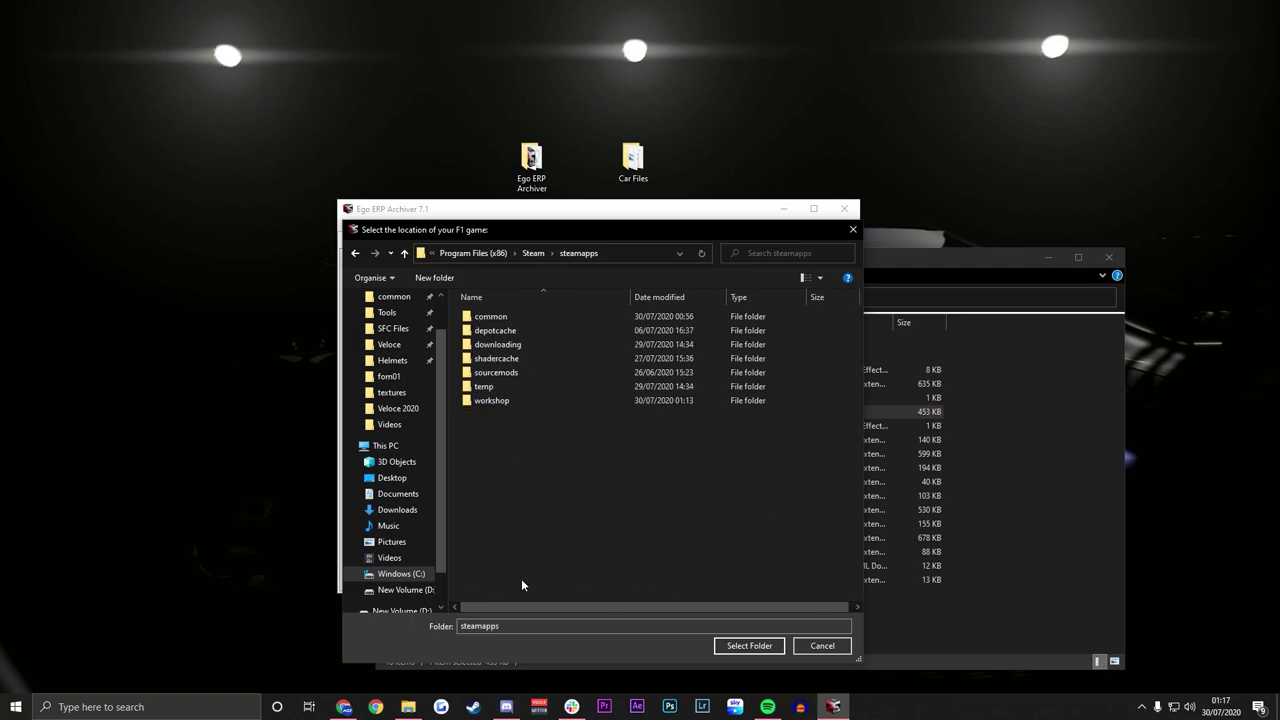
{"action": "double_click", "coordinate": [490, 317]}
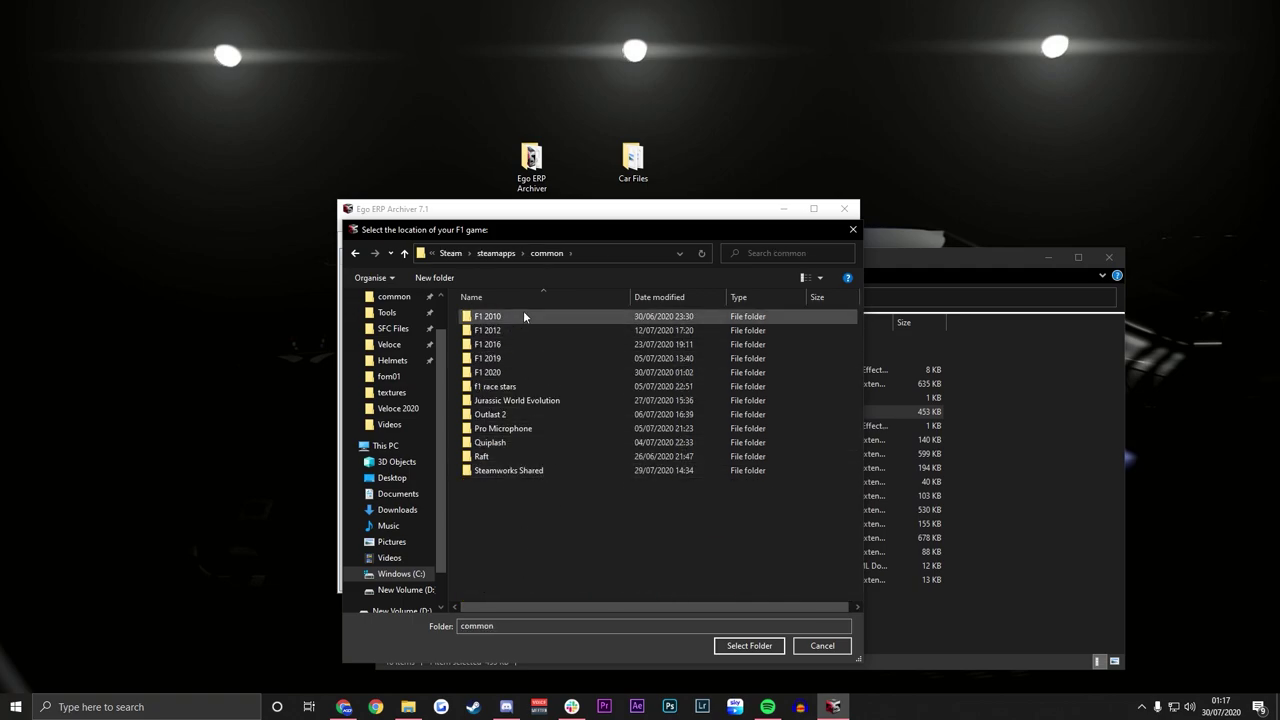
{"action": "left_click", "coordinate": [508, 372]}
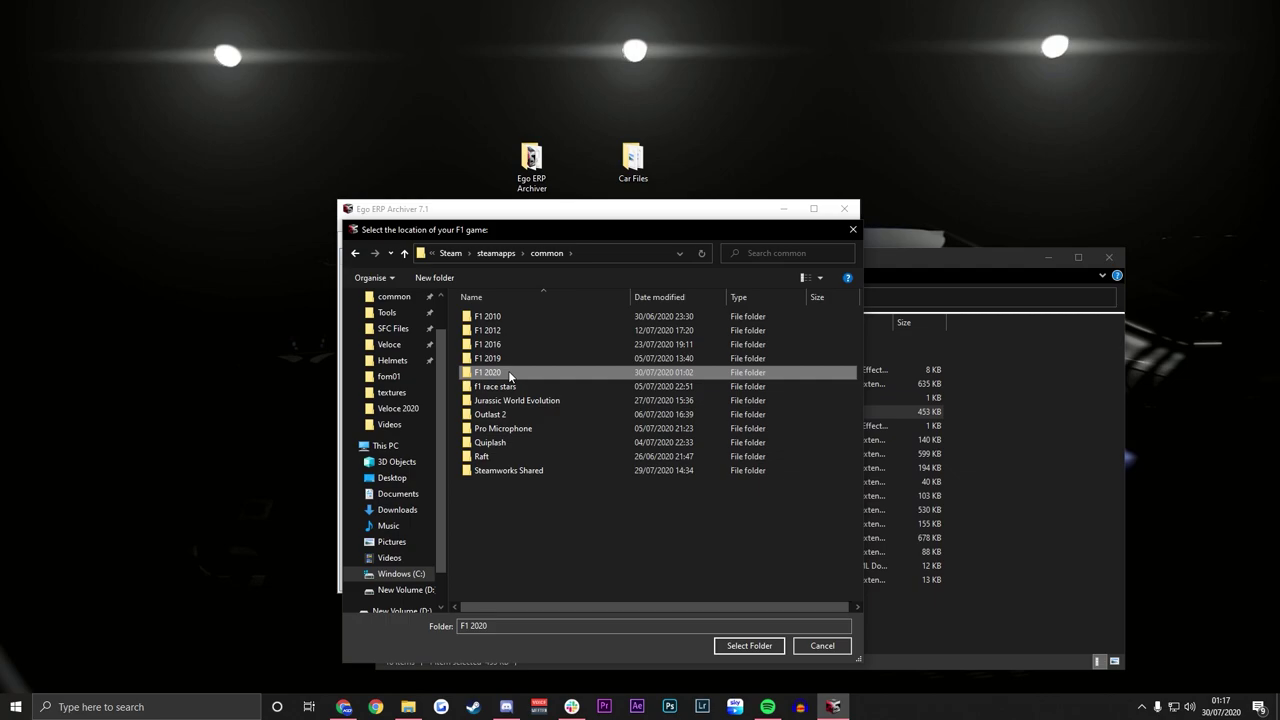
{"action": "left_click", "coordinate": [754, 646]}
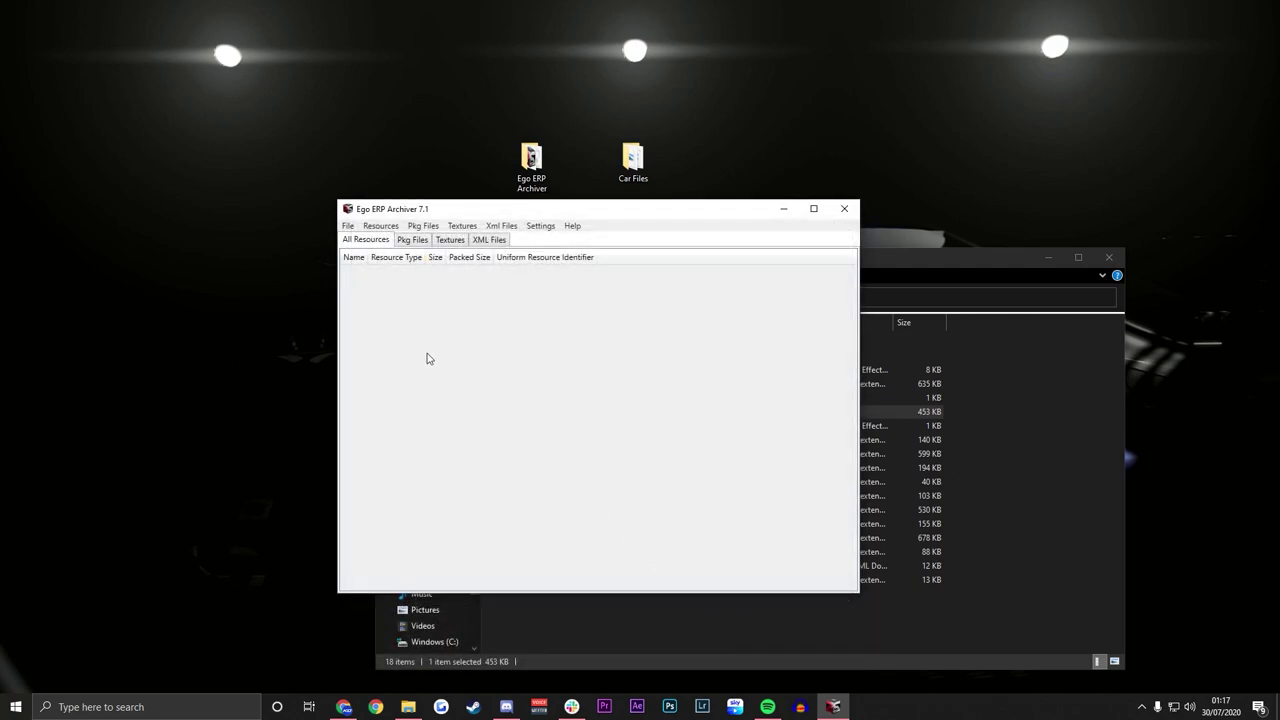
Open fom_car.erp from the wep folder under 2020_asset_groups, f1_2020_vehicle_package, teams, fom_car
{"action": "left_click", "coordinate": [349, 225]}
{"action": "left_click", "coordinate": [378, 237]}
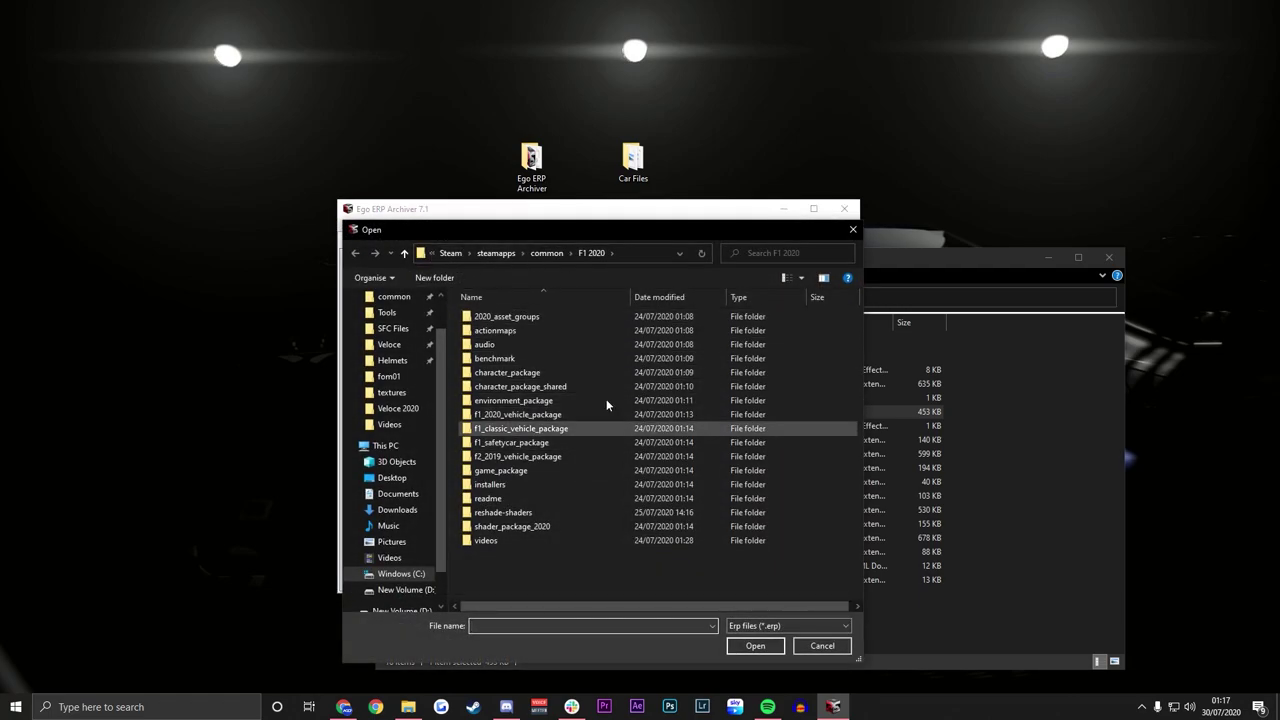
{"action": "double_click", "coordinate": [511, 318]}
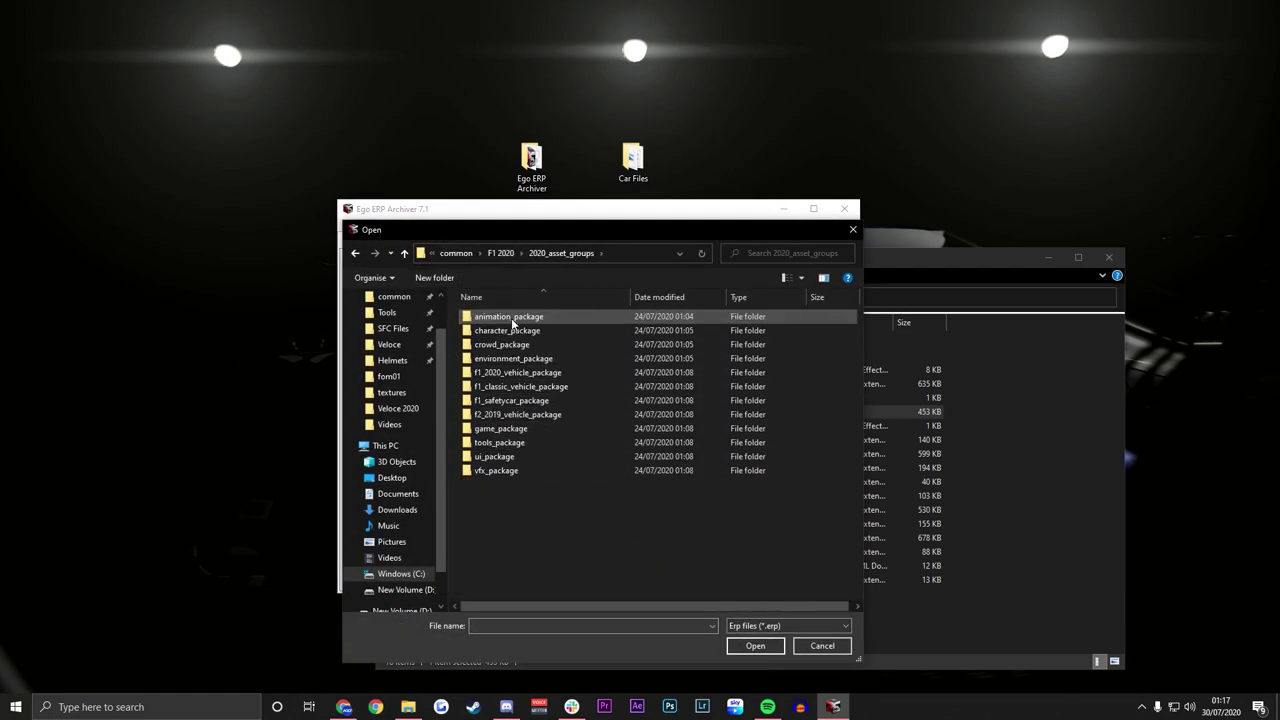
{"action": "double_click", "coordinate": [516, 376]}
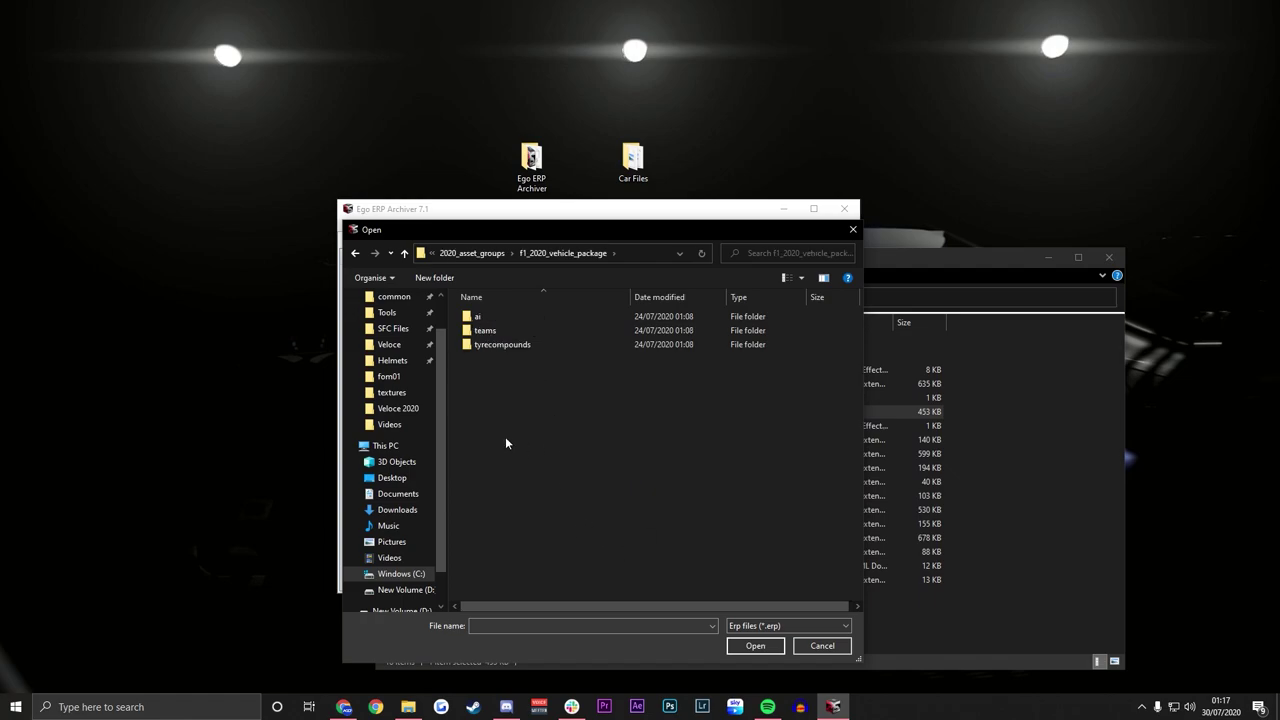
{"action": "double_click", "coordinate": [485, 330]}
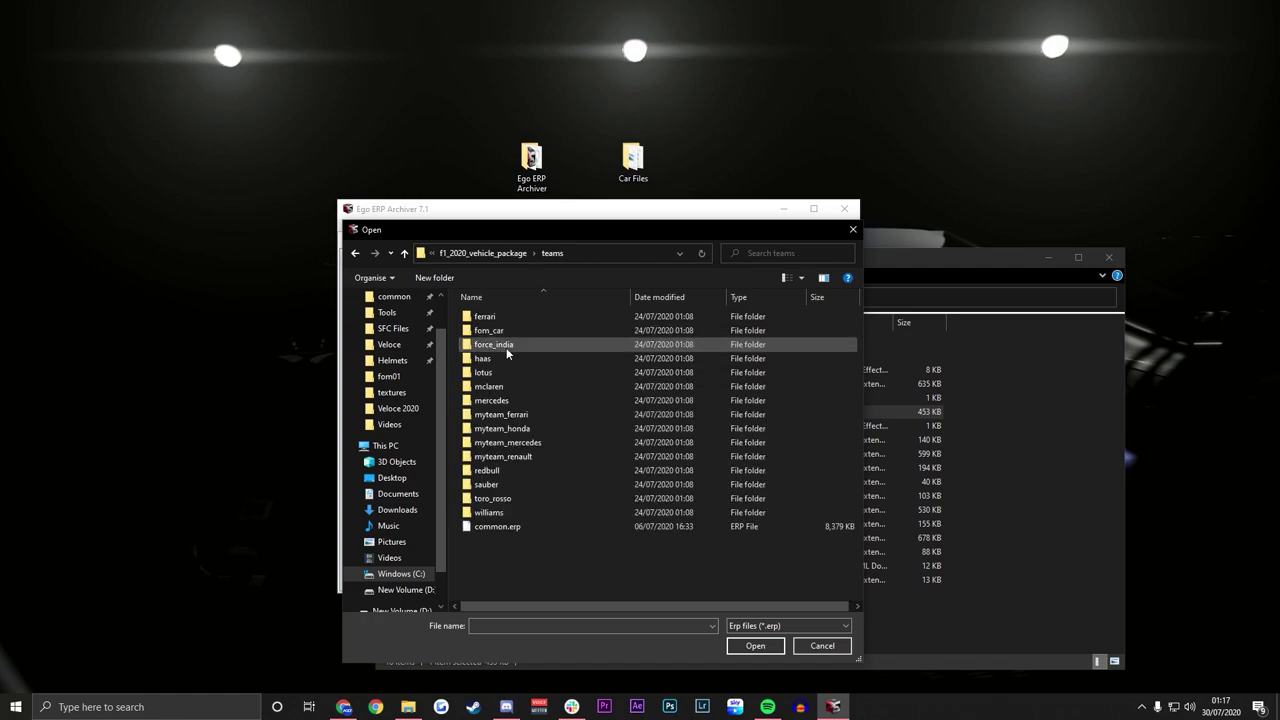
{"action": "left_click", "coordinate": [517, 330]}
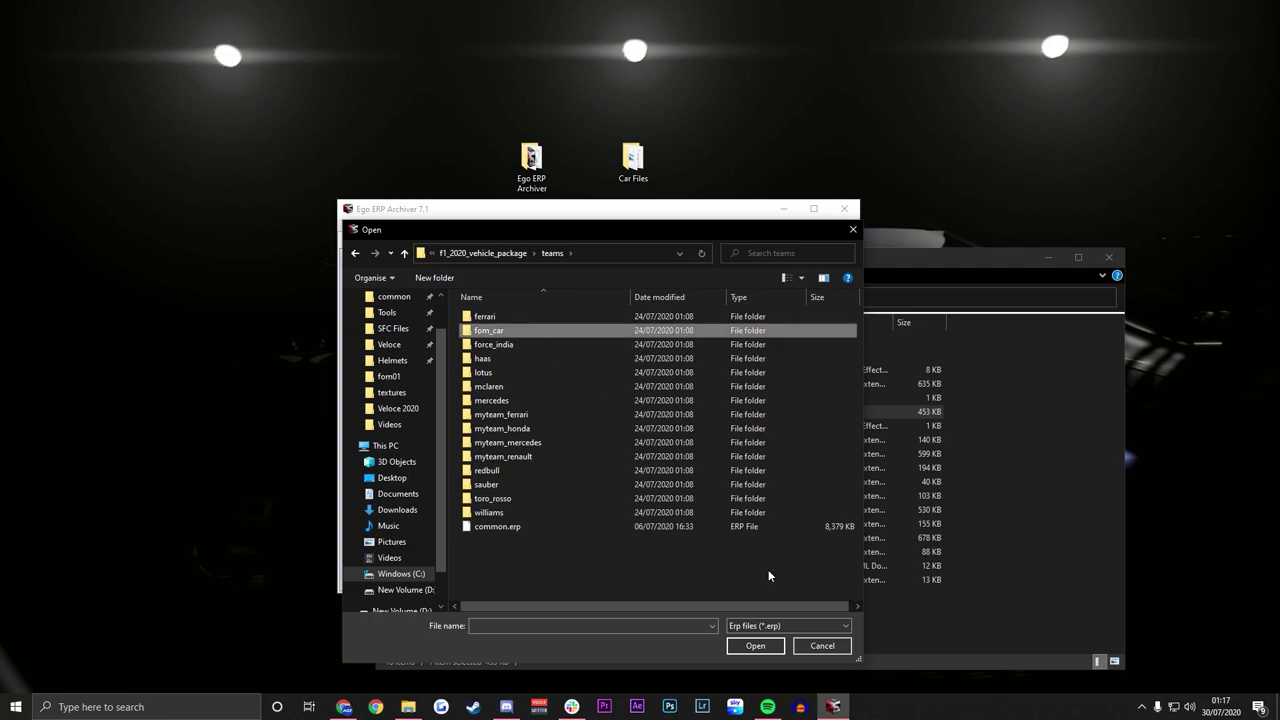
{"action": "left_click", "coordinate": [755, 646]}
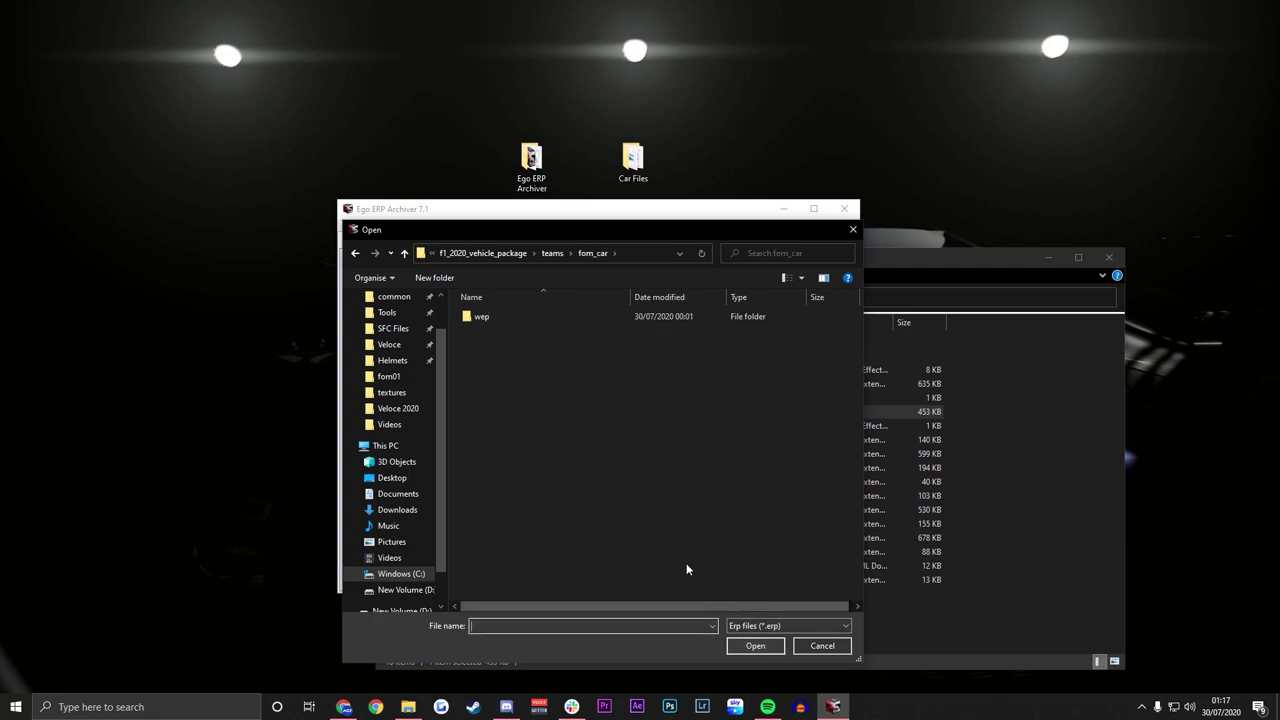
{"action": "double_click", "coordinate": [500, 320]}
{"action": "double_click", "coordinate": [495, 317]}
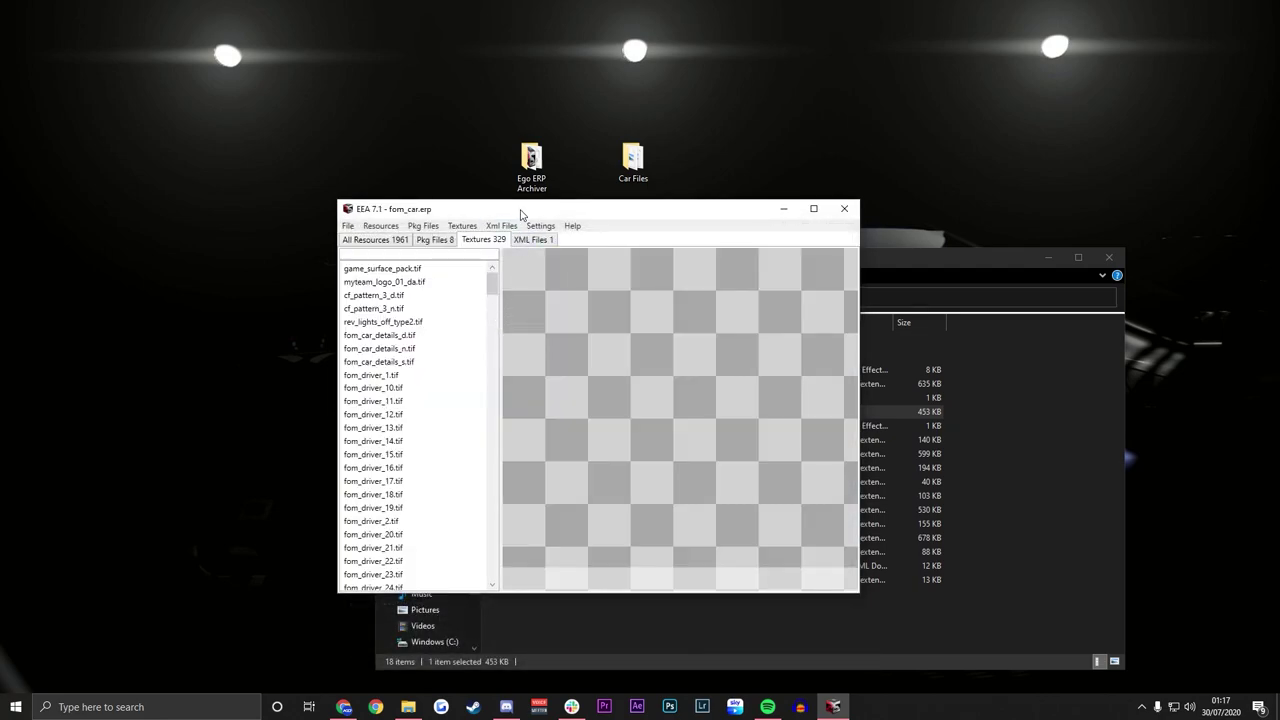
Enlarge the archiver window slightly and arrange it side by side with the opened Car Files folder
{"action": "left_click_drag", "start_coordinate": [520, 213], "coordinate": [232, 159]}
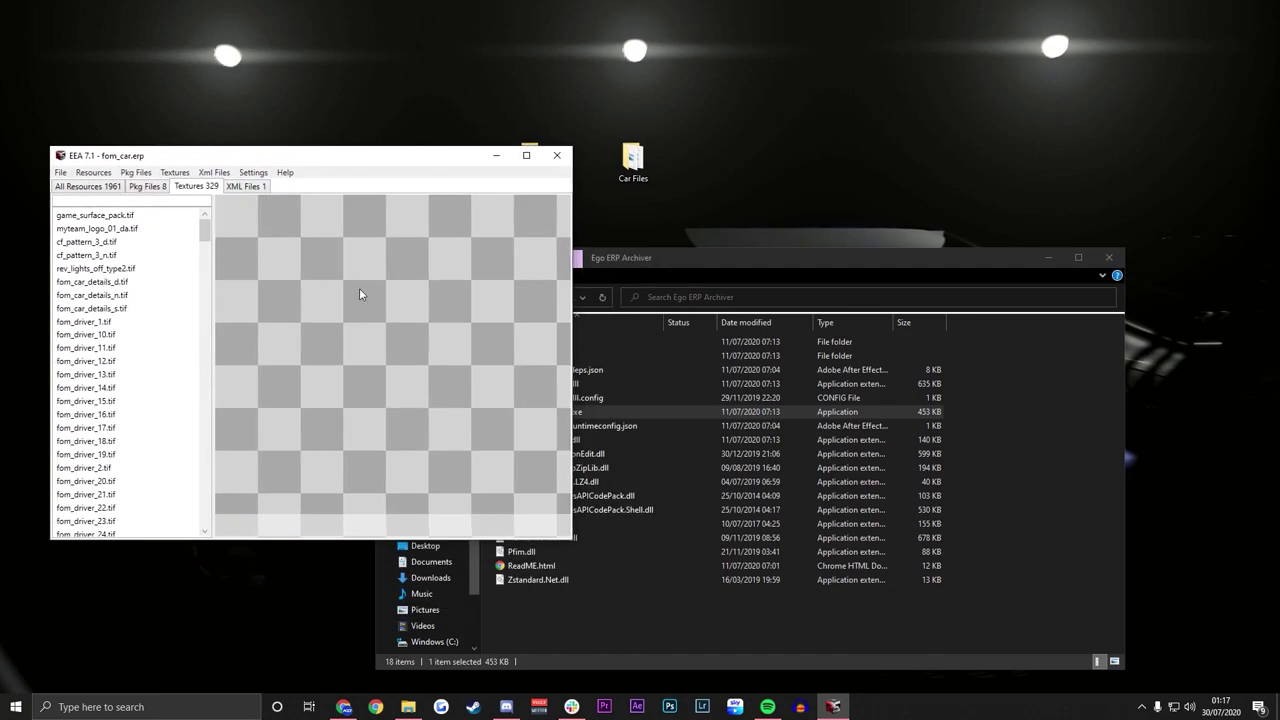
{"action": "left_click_drag", "start_coordinate": [573, 540], "coordinate": [637, 578]}
{"action": "left_click_drag", "start_coordinate": [406, 158], "coordinate": [389, 192]}
{"action": "double_click", "coordinate": [632, 160]}
{"action": "left_click_drag", "start_coordinate": [607, 280], "coordinate": [871, 189]}
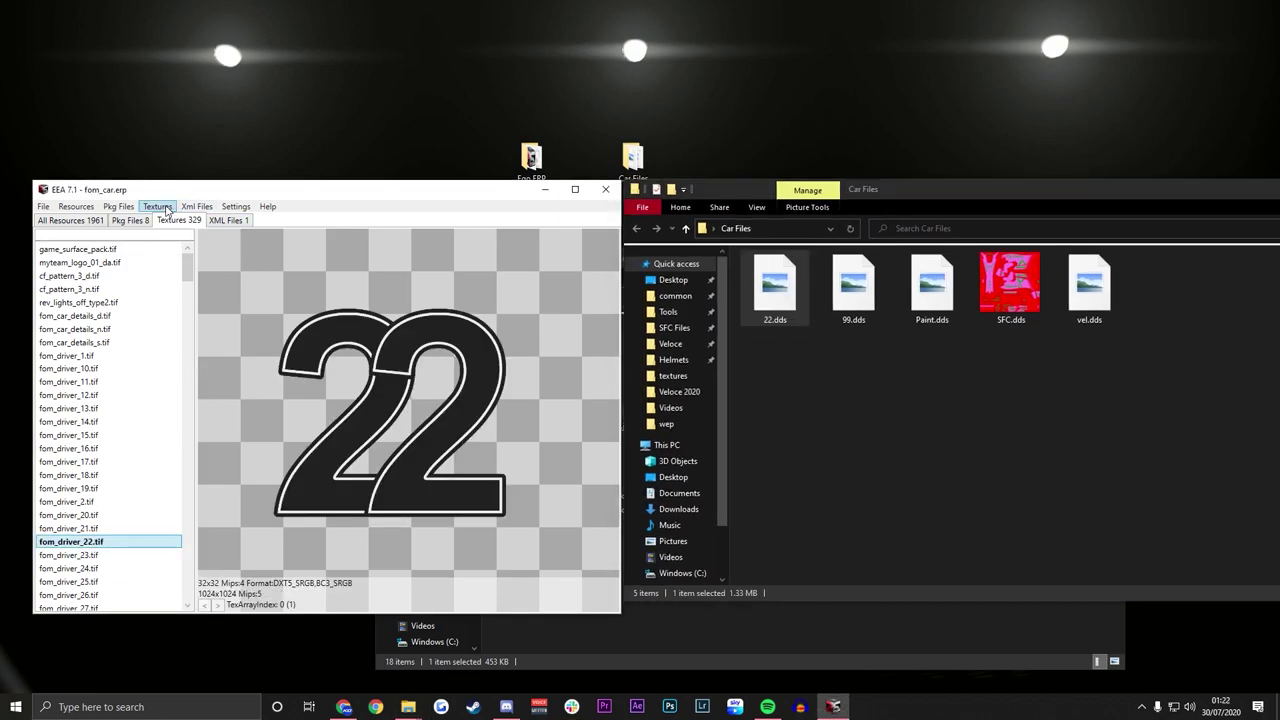
Import 22.dds from the desktop's Car Files folder into fom_driver_22.tif, replacing the existing mipmaps file
{"action": "left_click", "coordinate": [160, 206]}
{"action": "left_click", "coordinate": [178, 239]}
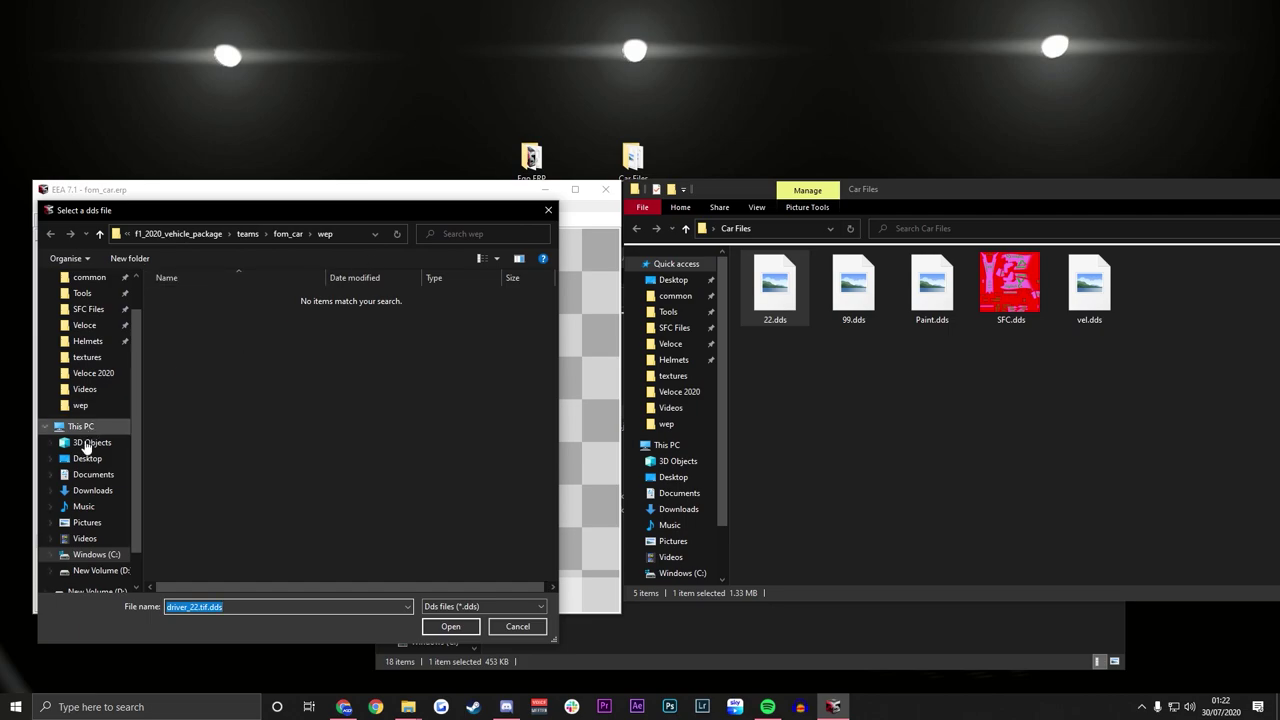
{"action": "left_click", "coordinate": [87, 458]}
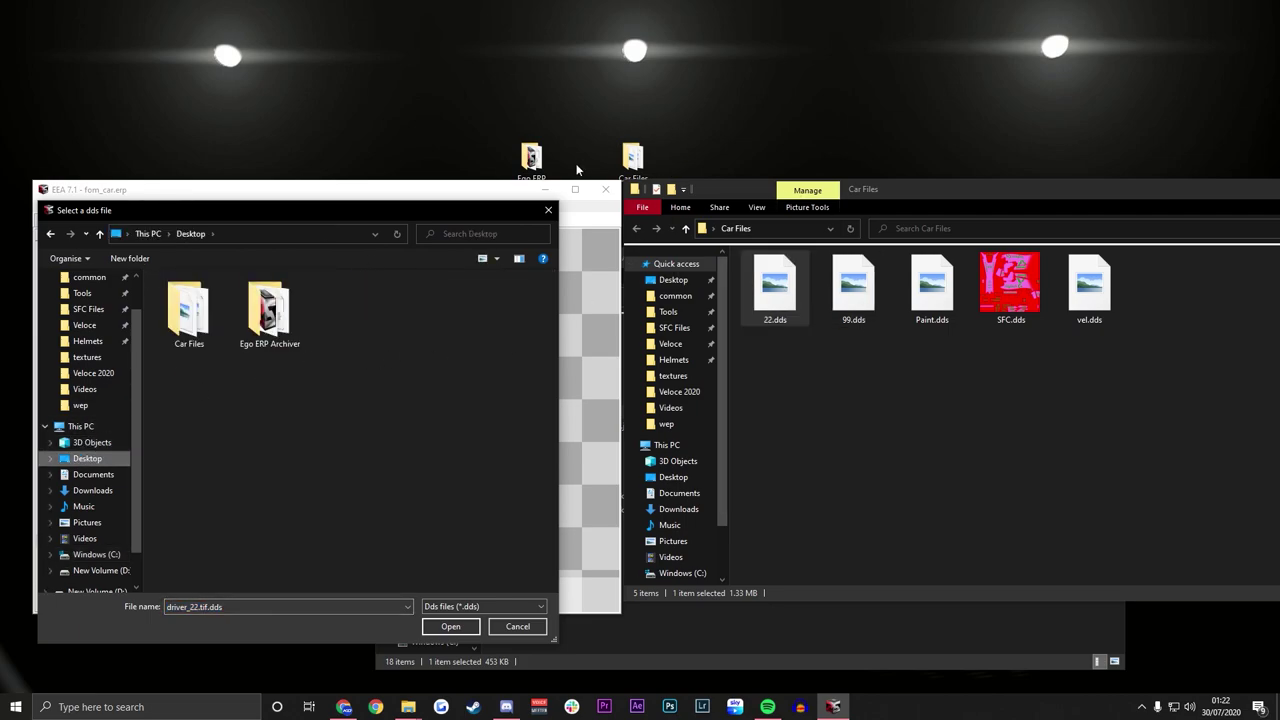
{"action": "left_click_drag", "start_coordinate": [632, 158], "coordinate": [632, 95]}
{"action": "double_click", "coordinate": [189, 312]}
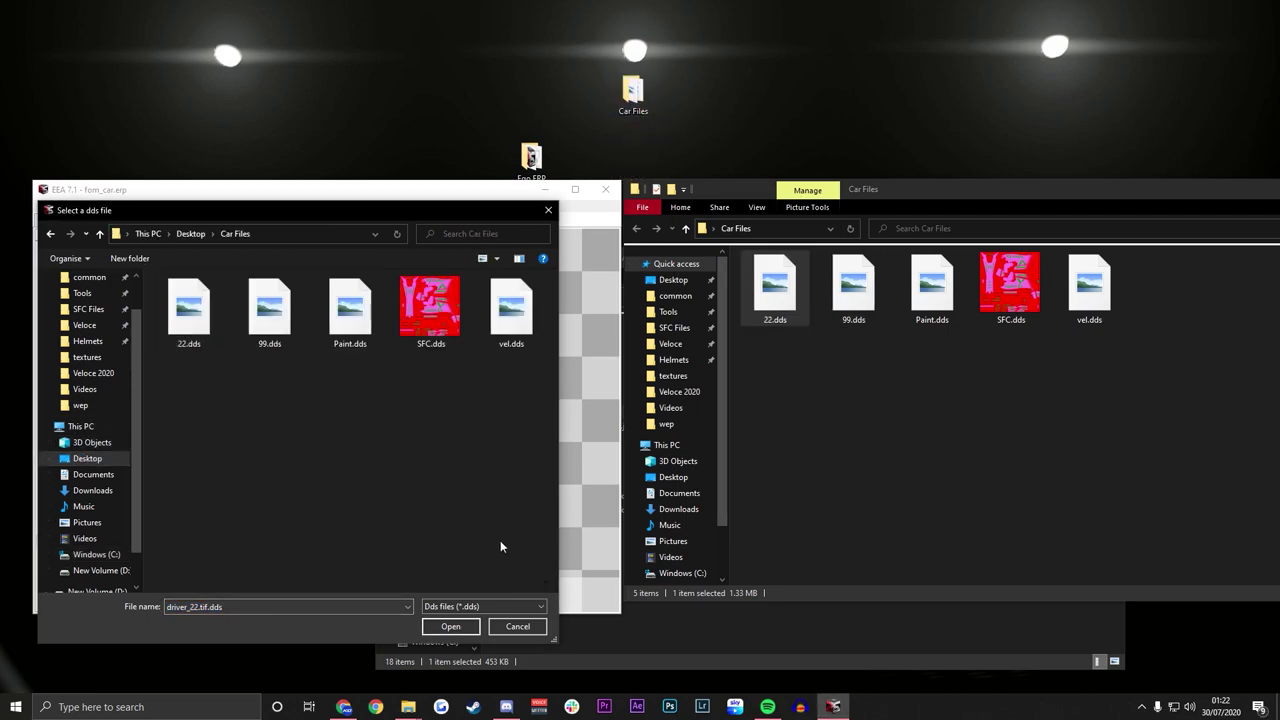
{"action": "left_click", "coordinate": [449, 627]}
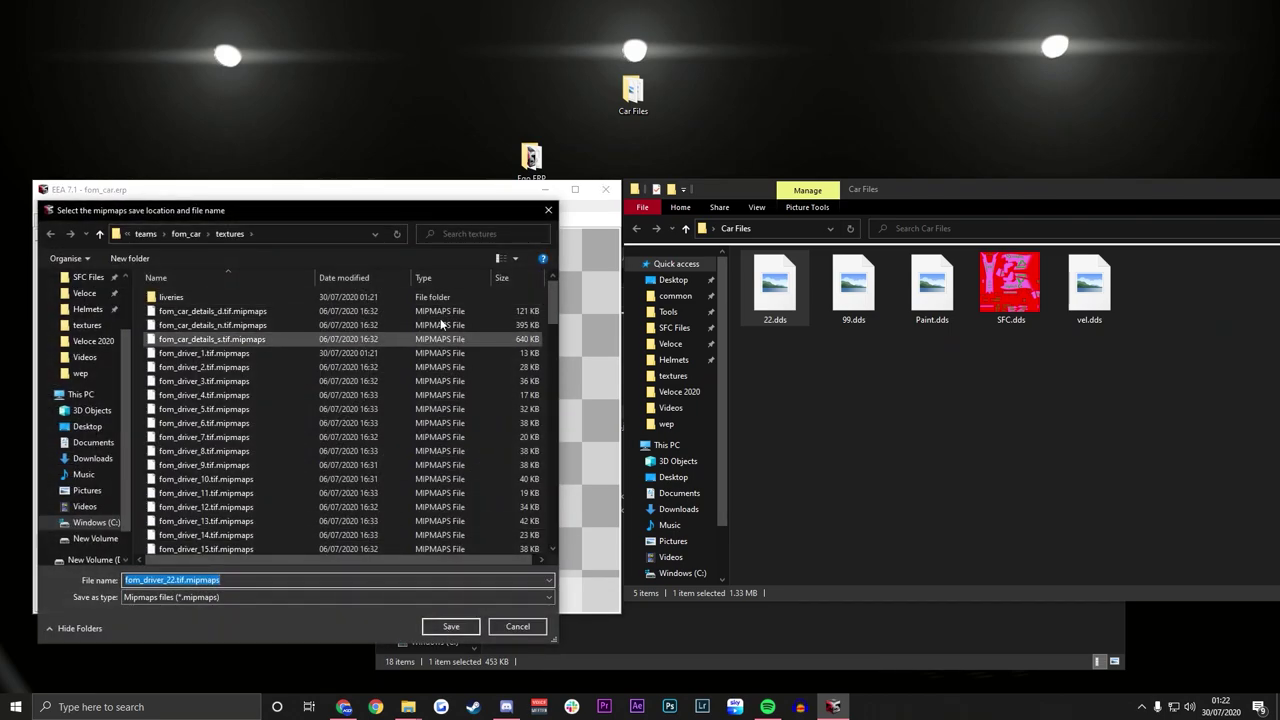
{"action": "left_click", "coordinate": [449, 627]}
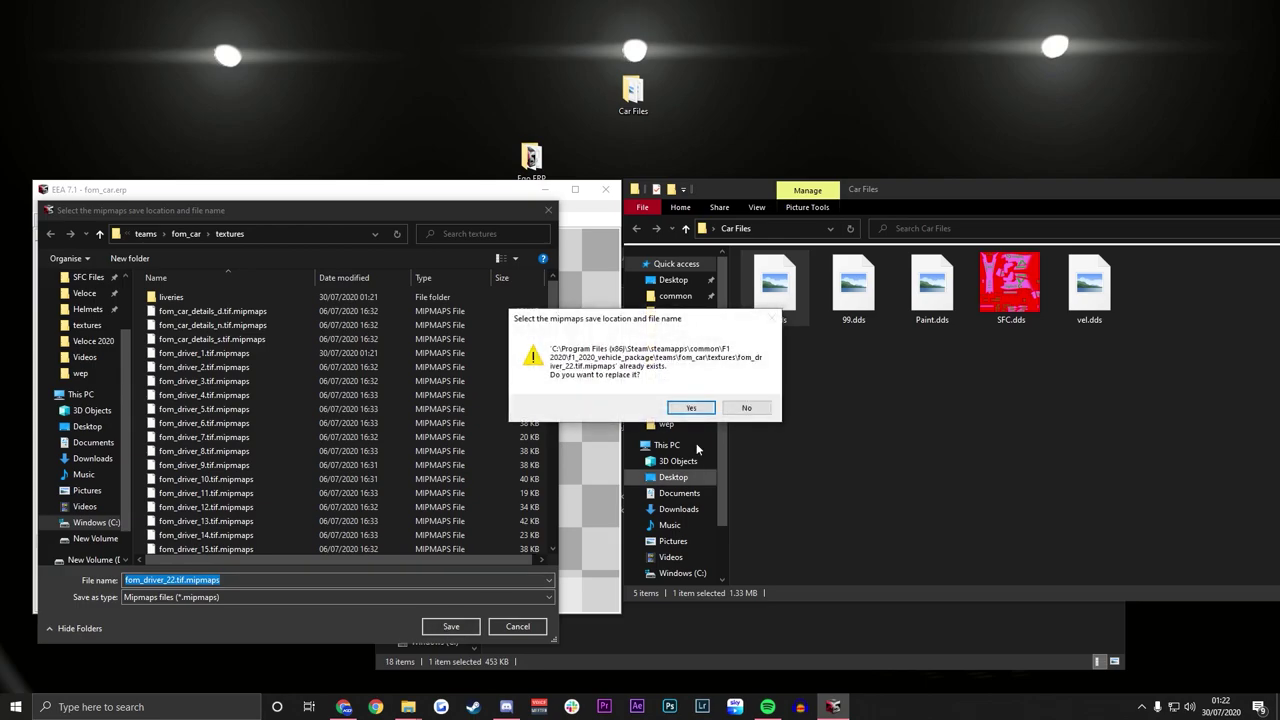
{"action": "left_click", "coordinate": [690, 408]}
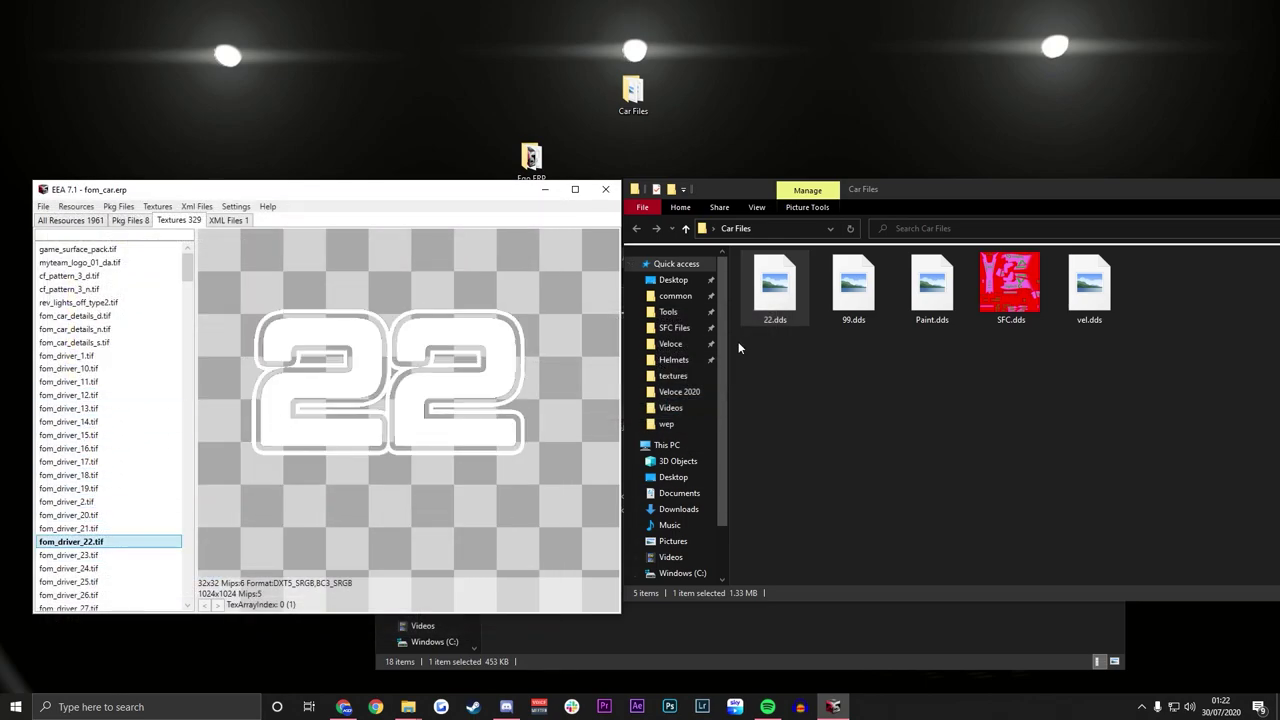
Import 99.dds from Car Files into the fom_driver_96.tif texture, overwriting its existing mipmaps file
{"action": "left_click", "coordinate": [853, 285]}
{"action": "scroll", "coordinate": [110, 530], "scroll_direction": "down", "scroll_amount": 12}
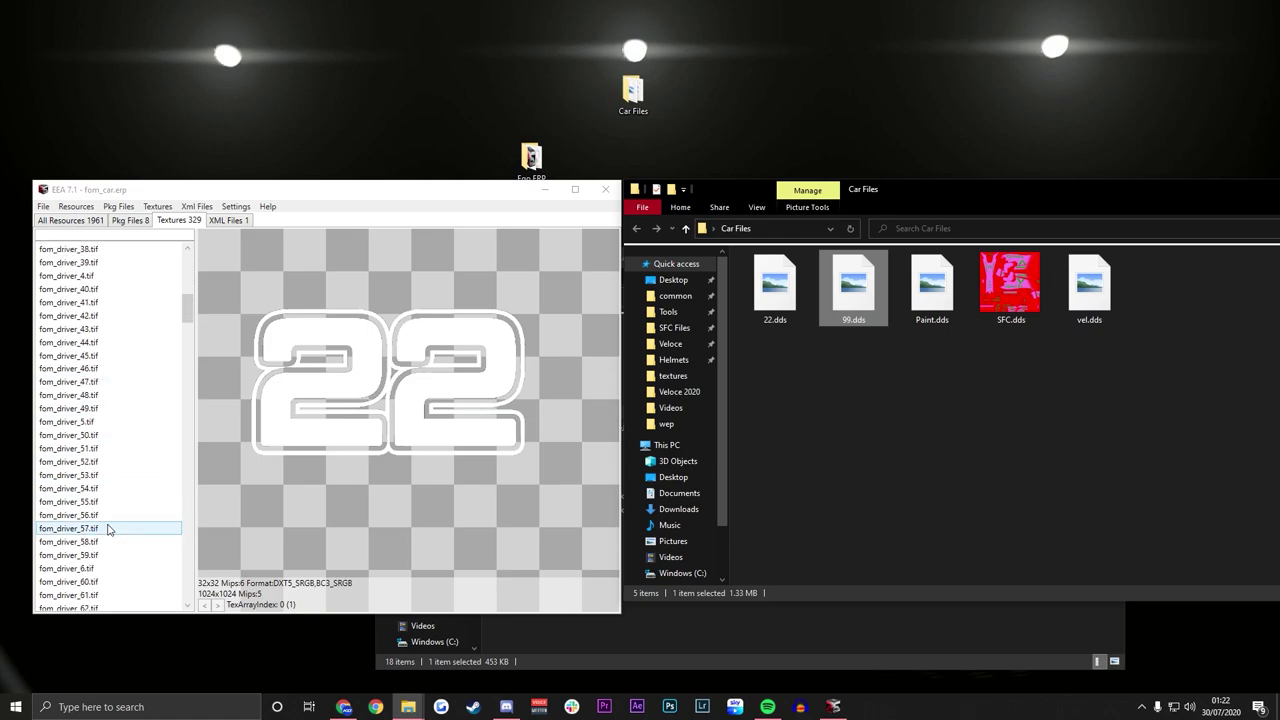
{"action": "scroll", "coordinate": [110, 530], "scroll_direction": "down", "scroll_amount": 15}
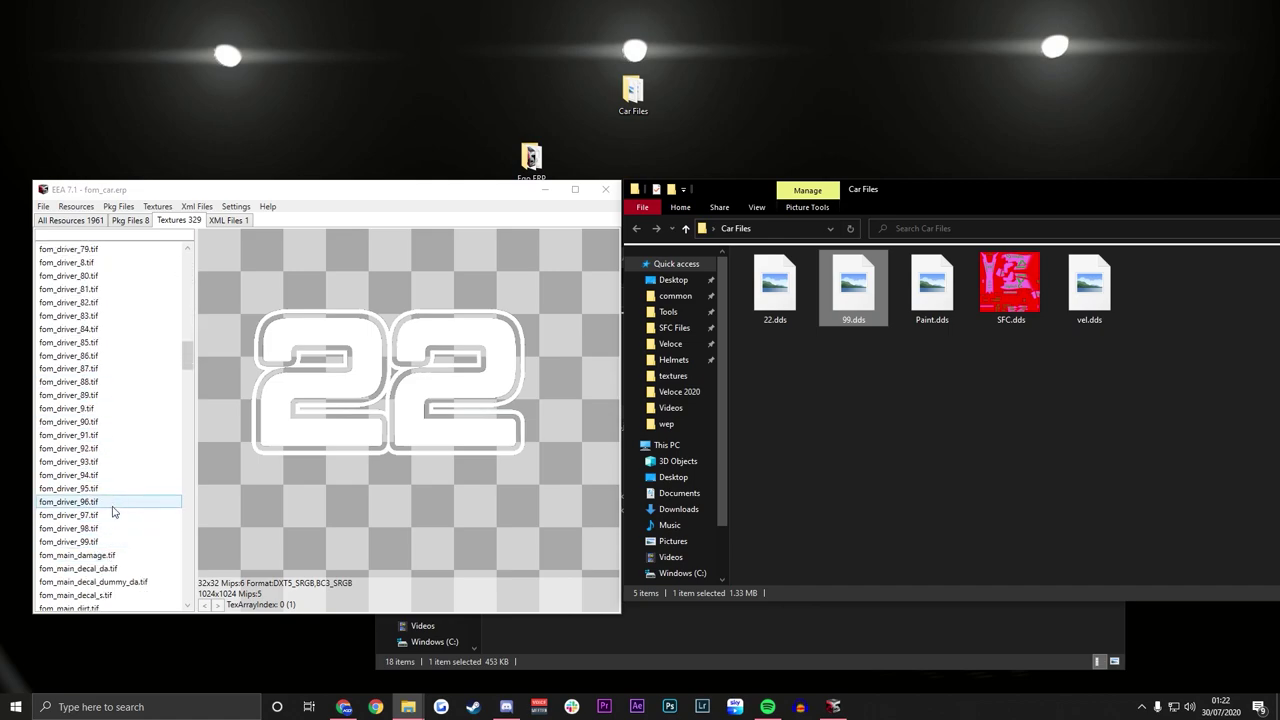
{"action": "left_click", "coordinate": [112, 504]}
{"action": "left_click", "coordinate": [158, 206]}
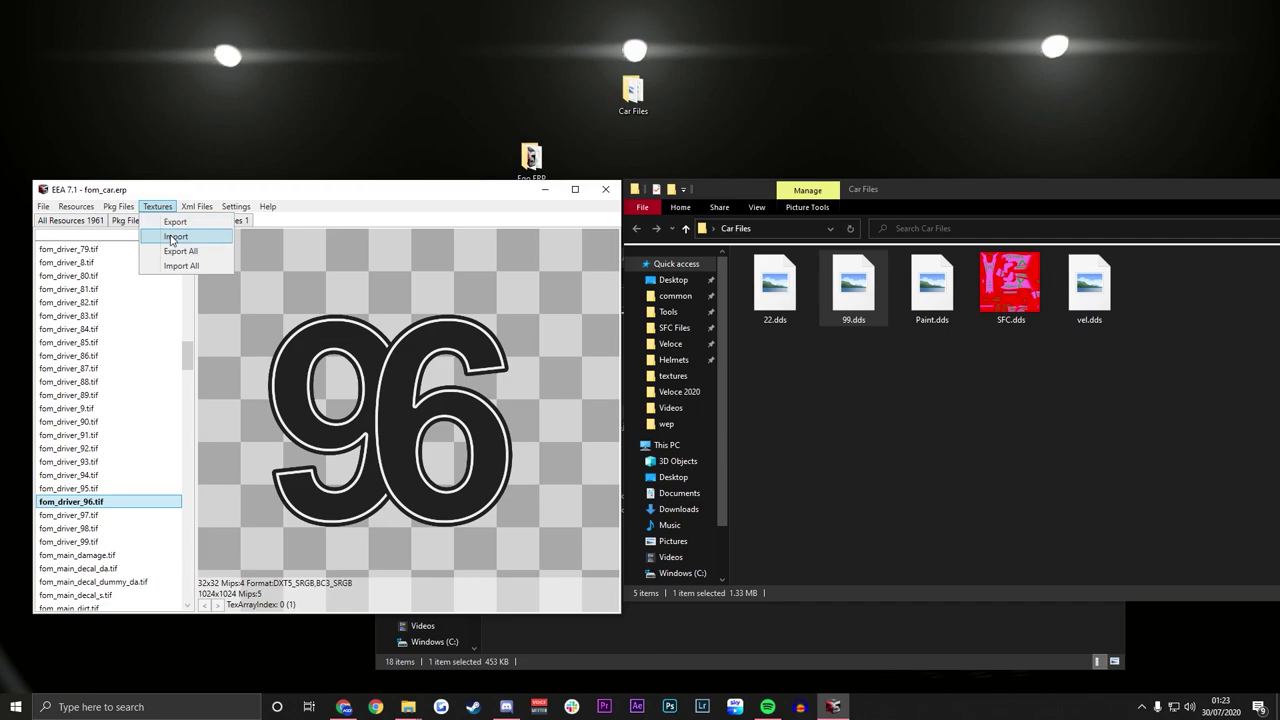
{"action": "left_click", "coordinate": [165, 226]}
{"action": "left_click", "coordinate": [87, 458]}
{"action": "double_click", "coordinate": [190, 312]}
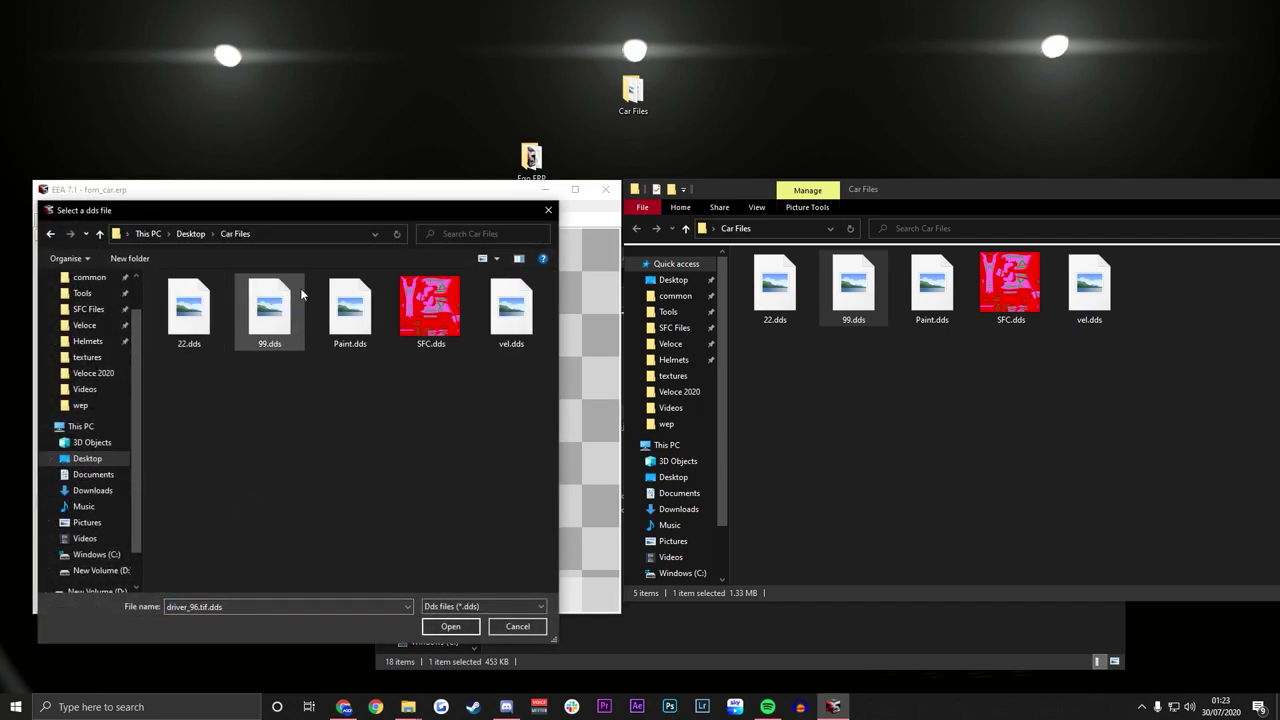
{"action": "double_click", "coordinate": [265, 328]}
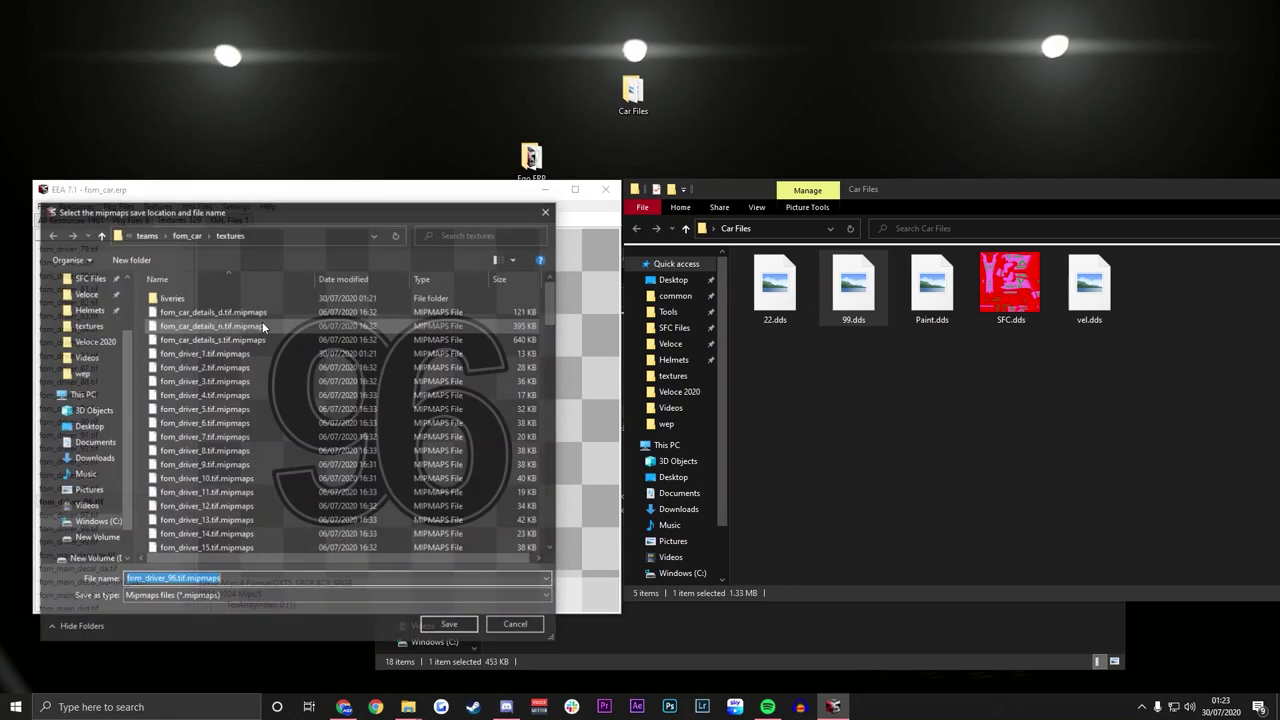
{"action": "left_click", "coordinate": [451, 626]}
{"action": "left_click", "coordinate": [690, 408]}
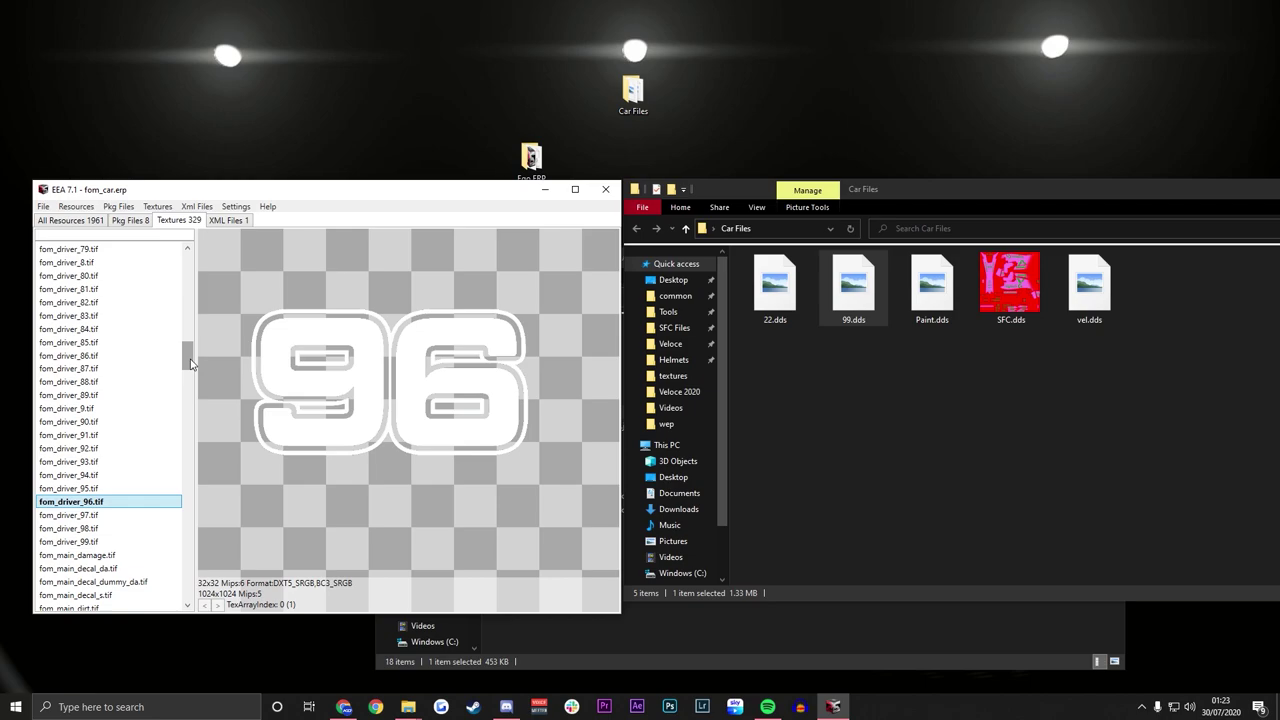
Examine the fom_driver_22.tif number texture and the fom_main_decal_da.tif decal texture in the preview
{"action": "scroll", "coordinate": [151, 351], "scroll_direction": "up", "scroll_amount": 20}
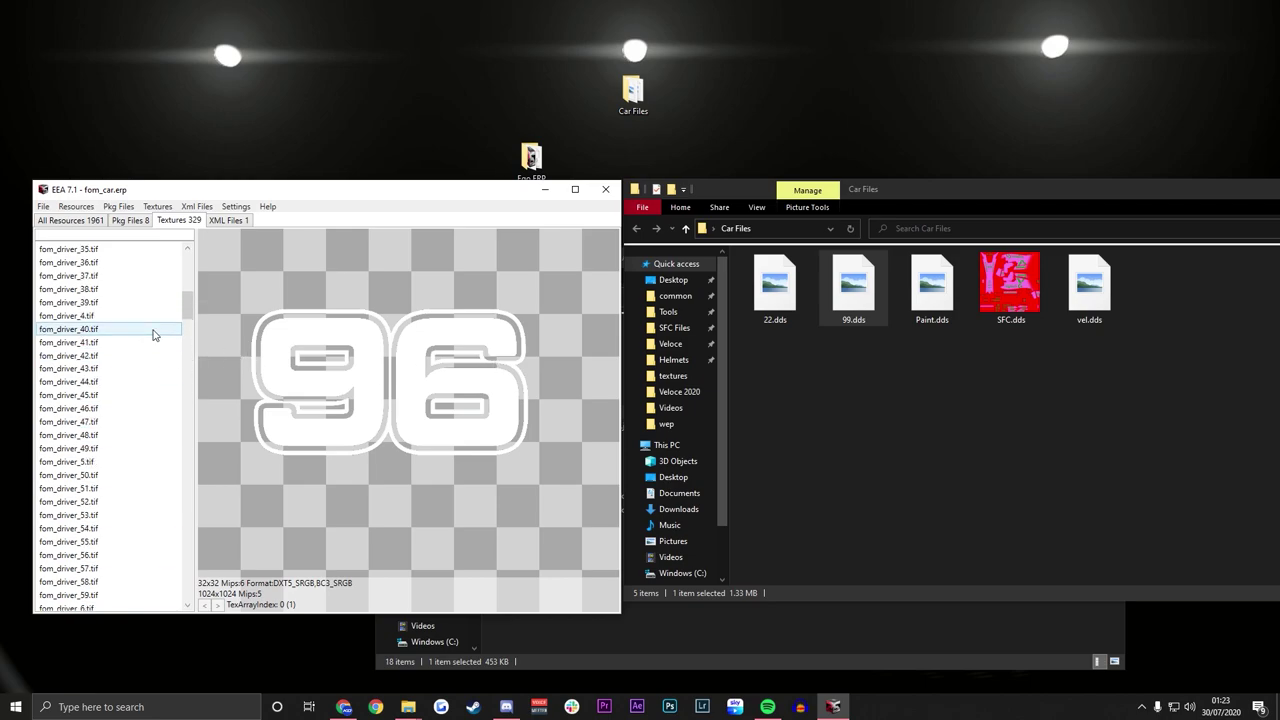
{"action": "left_click", "coordinate": [115, 462]}
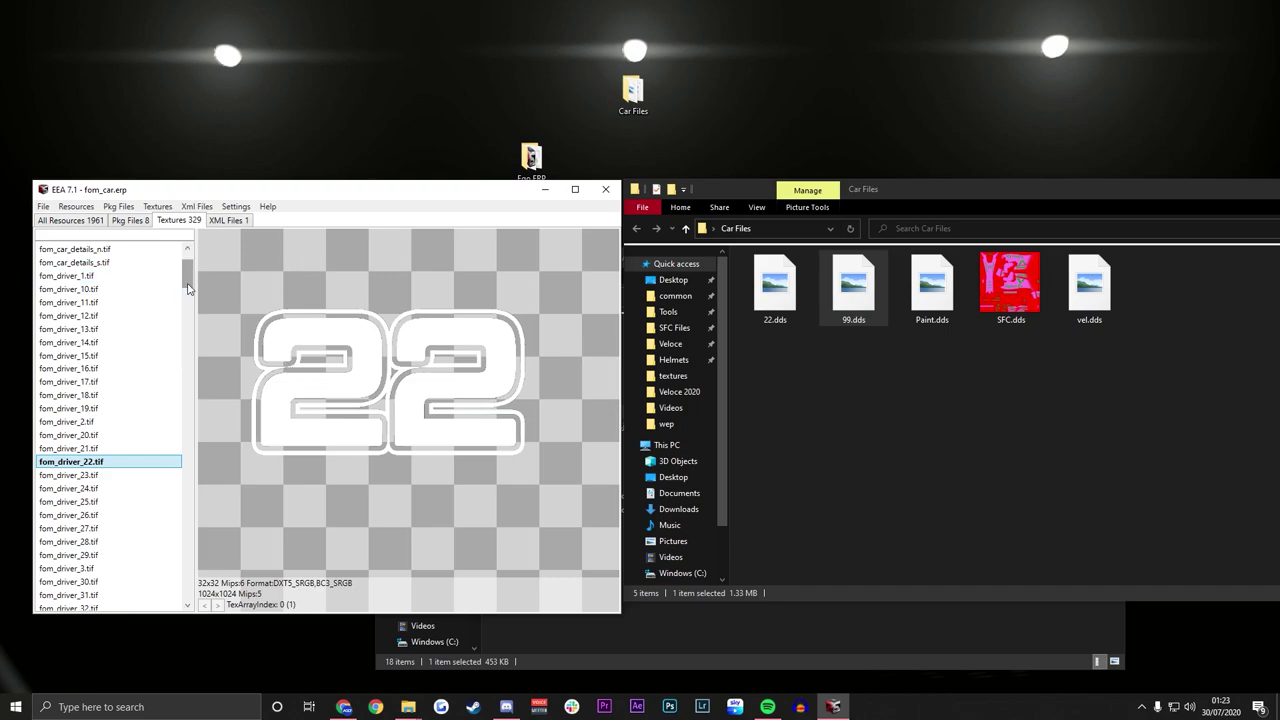
{"action": "left_click_drag", "start_coordinate": [186, 284], "coordinate": [197, 385]}
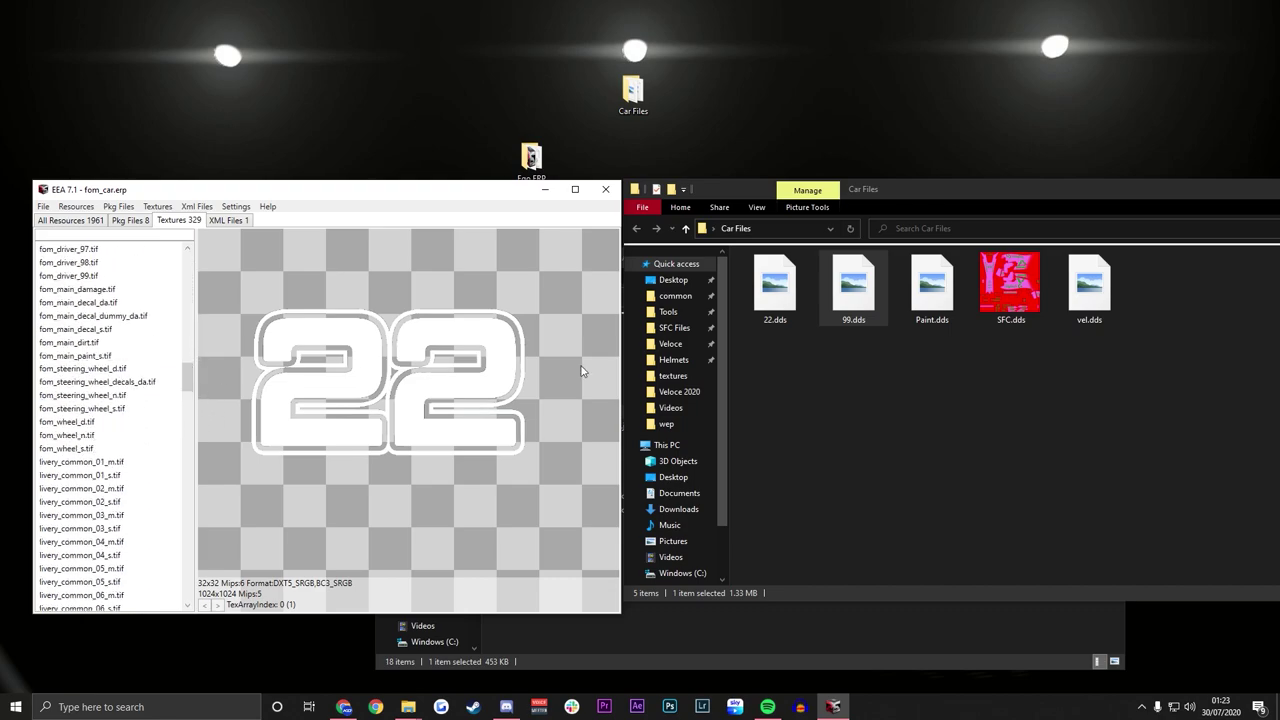
{"action": "left_click", "coordinate": [960, 287]}
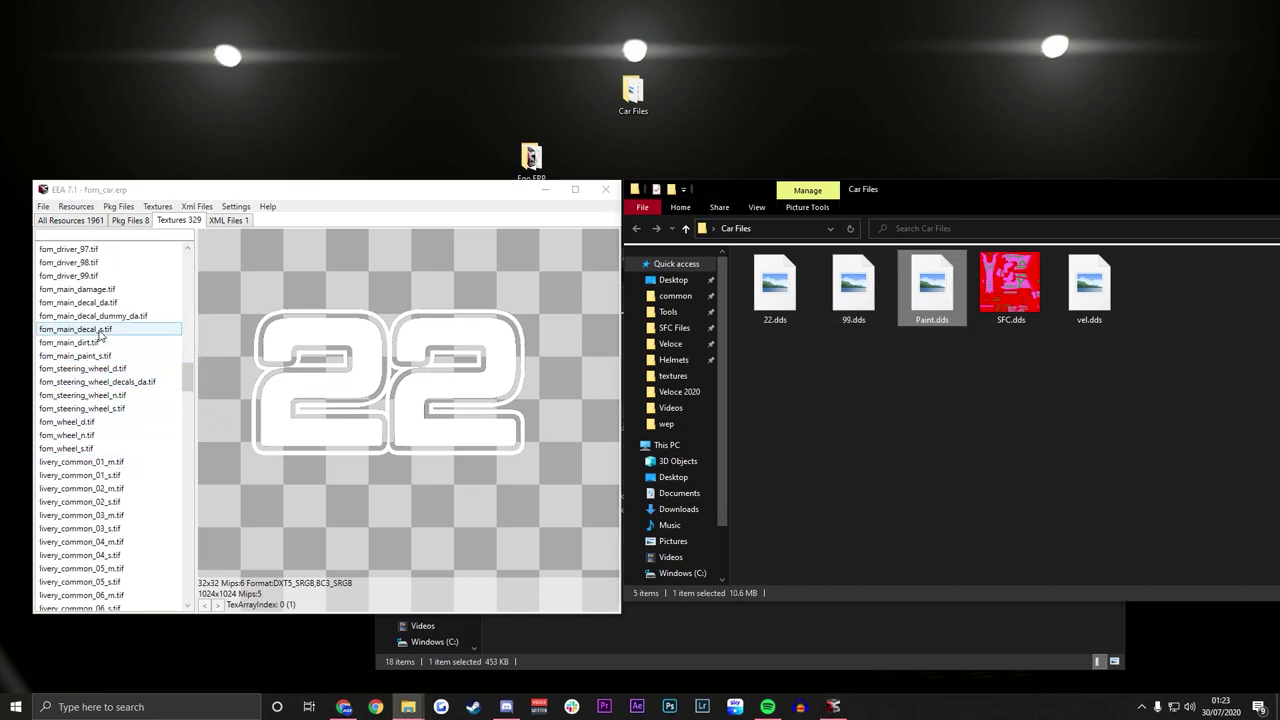
{"action": "mouse_move", "coordinate": [184, 374]}
{"action": "left_mouse_down"}
{"action": "mouse_move", "coordinate": [198, 416]}
{"action": "mouse_move", "coordinate": [197, 376]}
{"action": "left_mouse_up"}
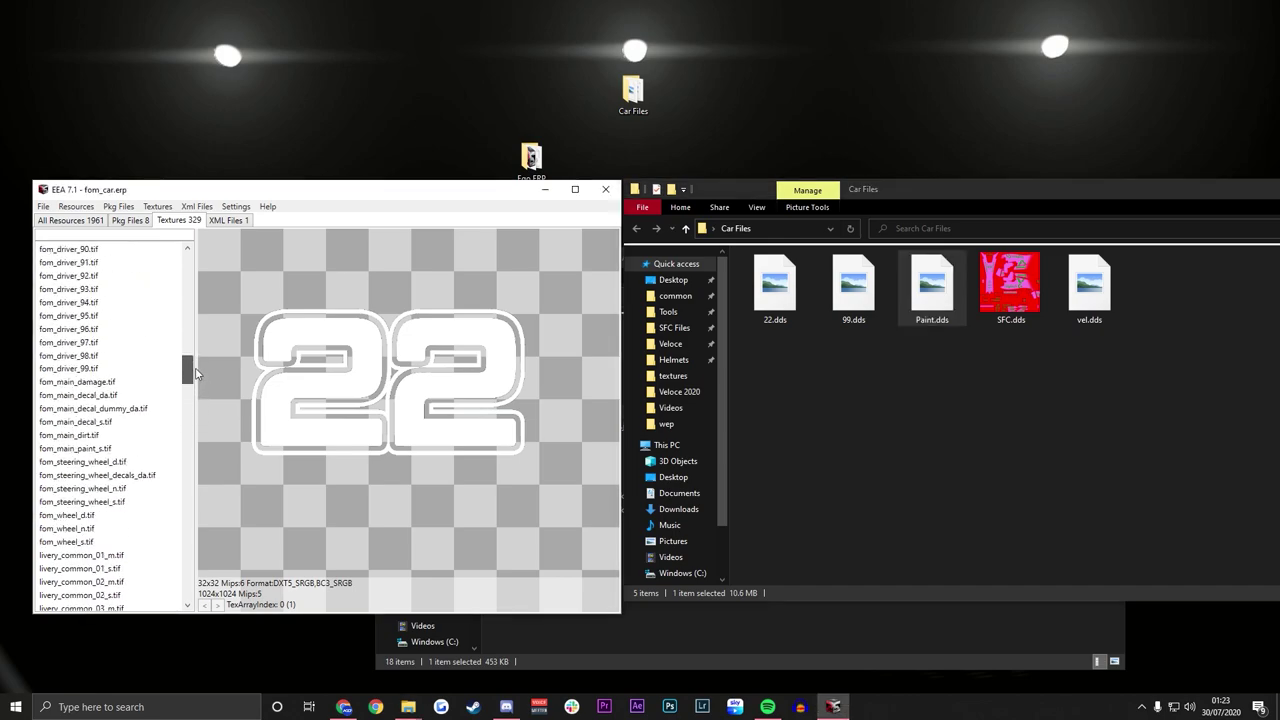
{"action": "left_click", "coordinate": [147, 394]}
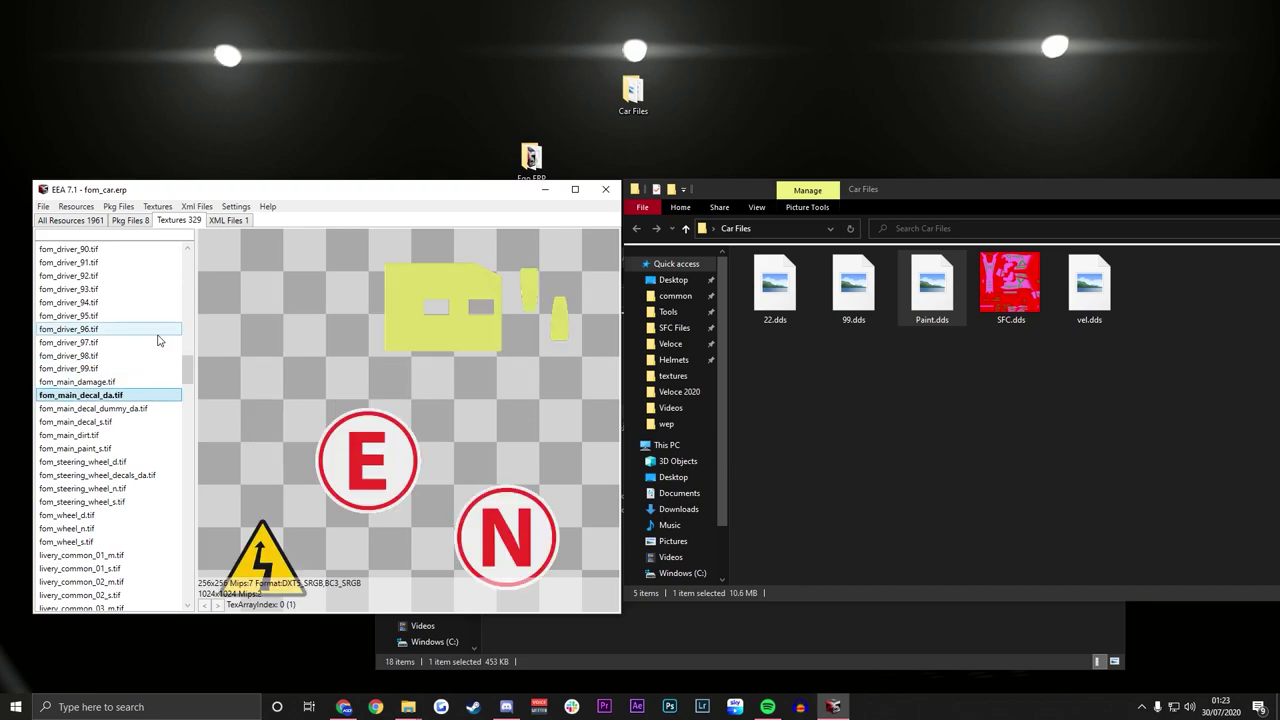
Import Paint.dds from the desktop's Car Files folder into livery_racenet_01_d.tif, replacing its existing mipmaps file
{"action": "left_click_drag", "start_coordinate": [193, 372], "coordinate": [198, 505]}
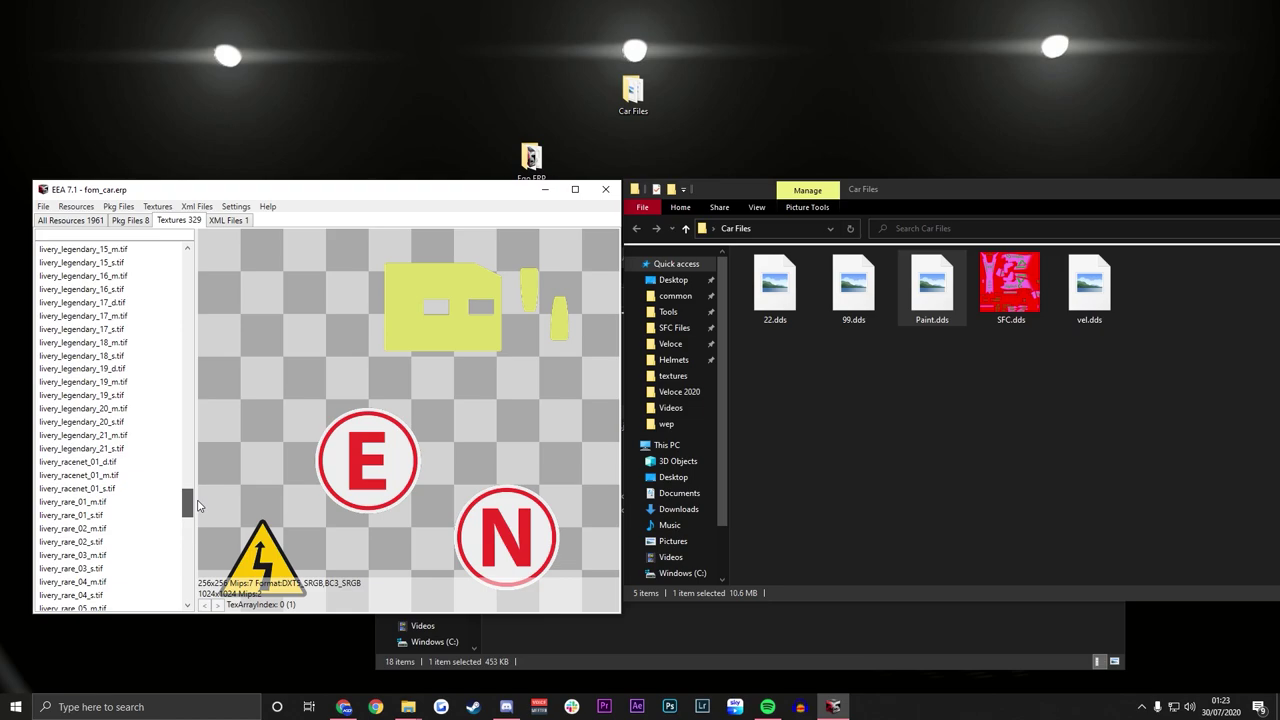
{"action": "left_click", "coordinate": [80, 462]}
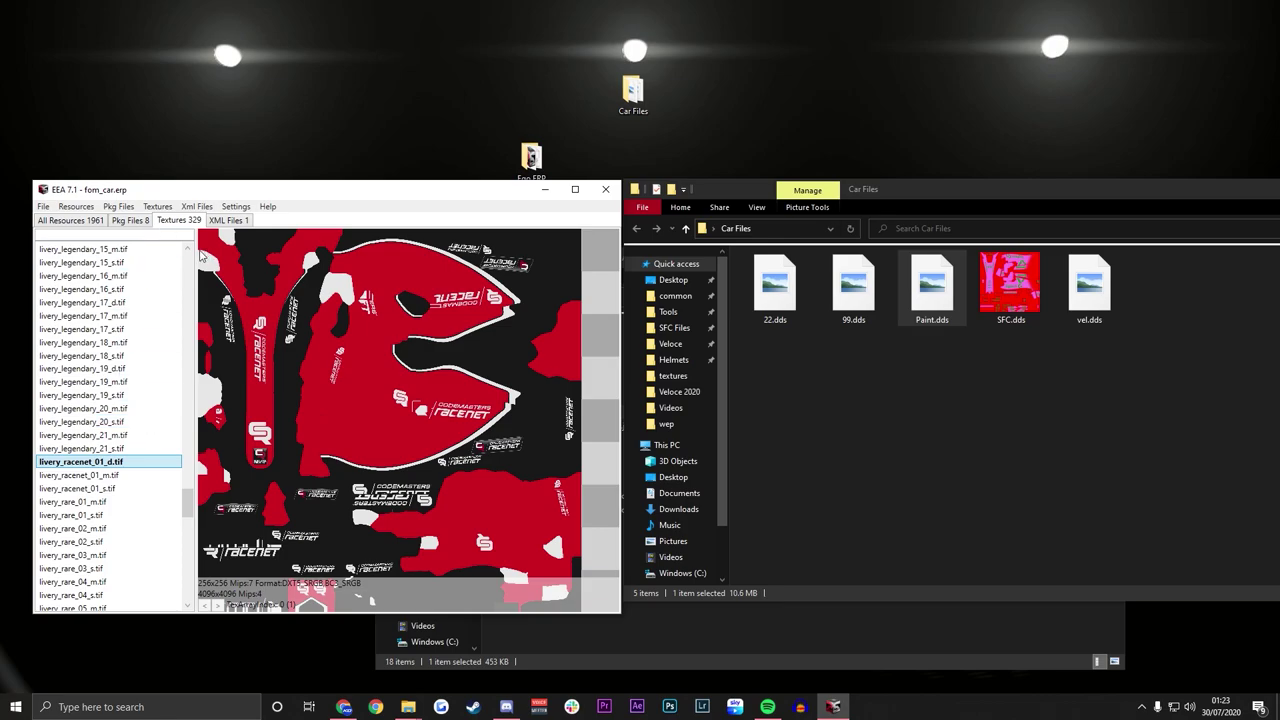
{"action": "left_click", "coordinate": [157, 206]}
{"action": "left_click", "coordinate": [165, 223]}
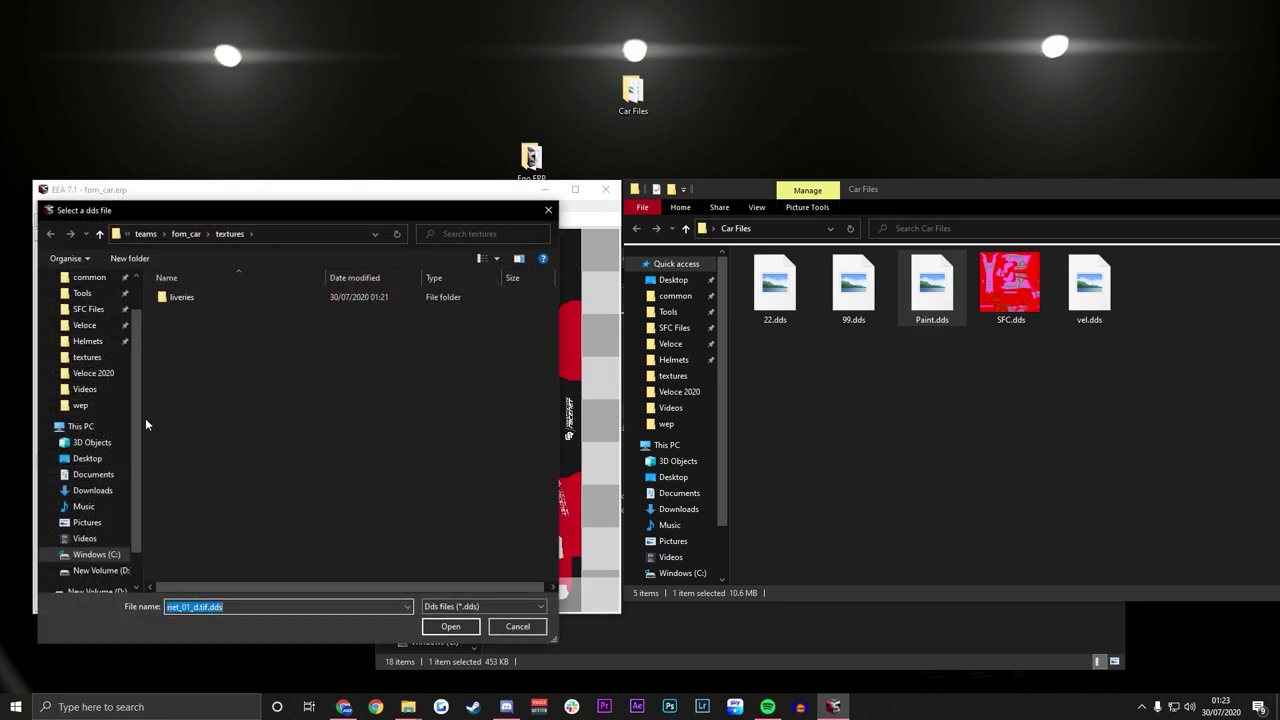
{"action": "left_click", "coordinate": [87, 458]}
{"action": "double_click", "coordinate": [190, 320]}
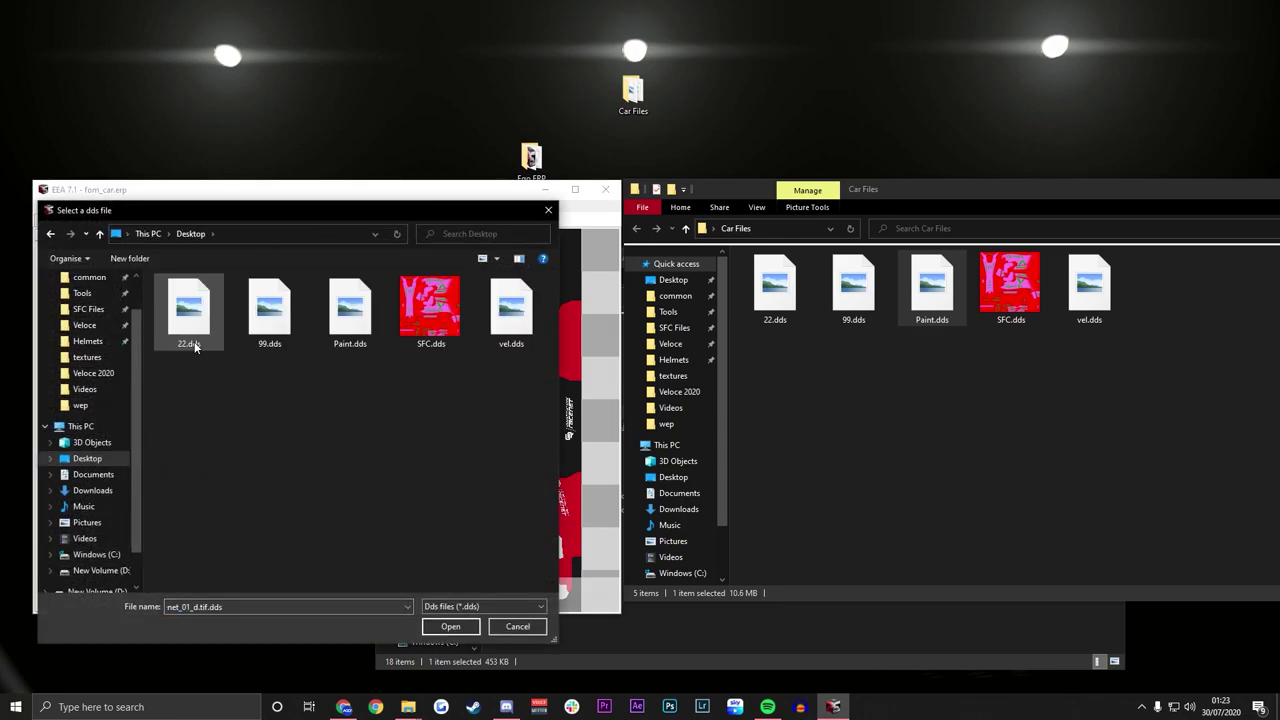
{"action": "double_click", "coordinate": [347, 340]}
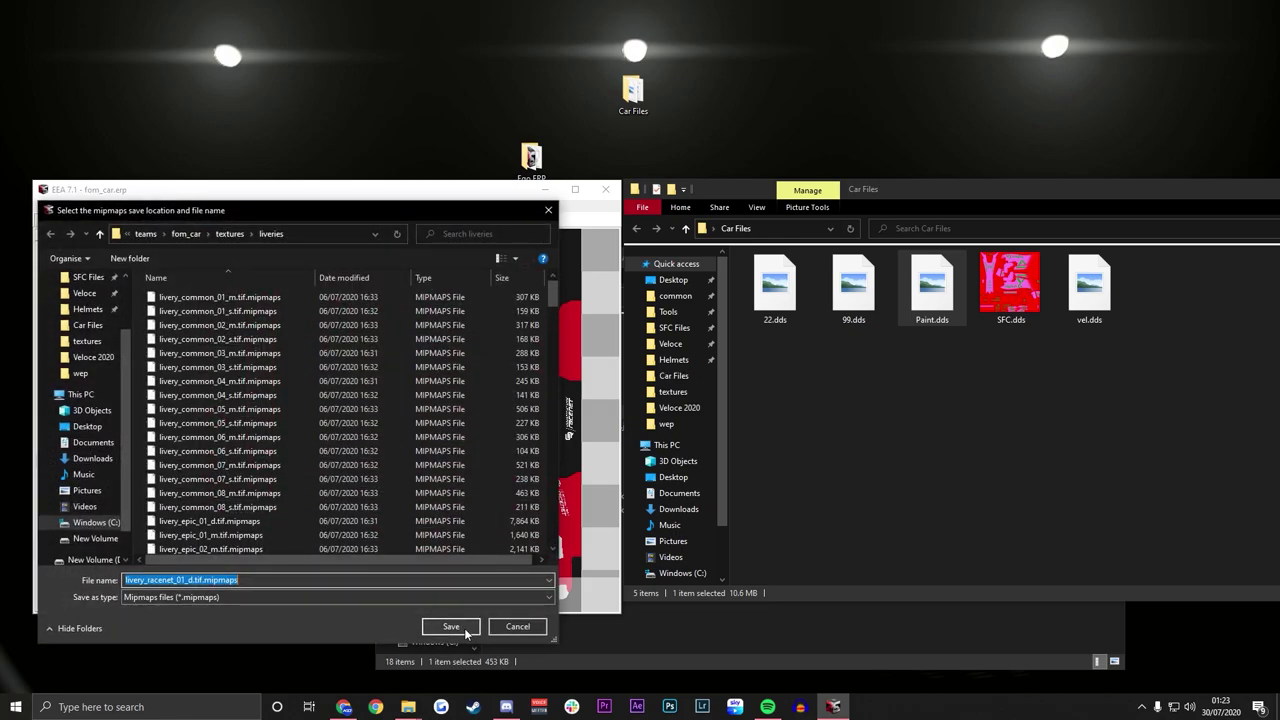
{"action": "left_click", "coordinate": [451, 626]}
{"action": "left_click", "coordinate": [690, 409]}
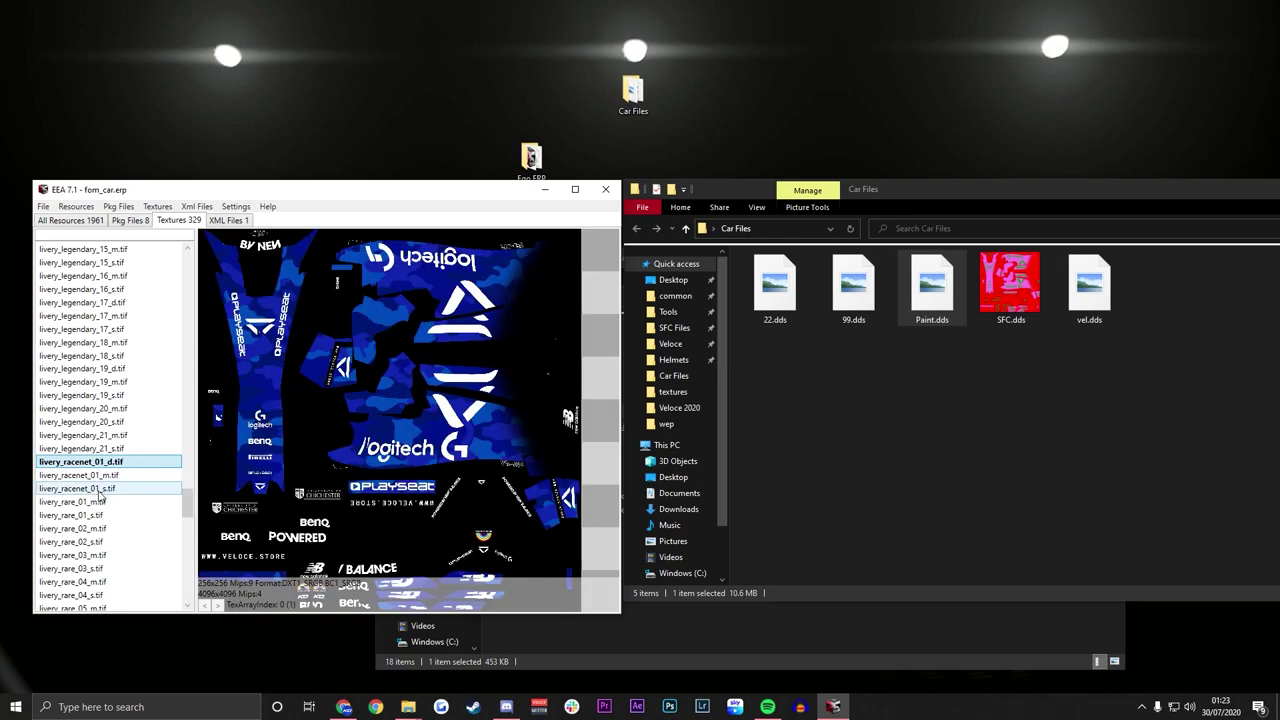
Import SFC.dds from Car Files into livery_racenet_01_s.tif, overwriting its mipmaps file, and reload the texture's preview
{"action": "left_click", "coordinate": [99, 489]}
{"action": "left_click", "coordinate": [170, 206]}
{"action": "left_click", "coordinate": [175, 238]}
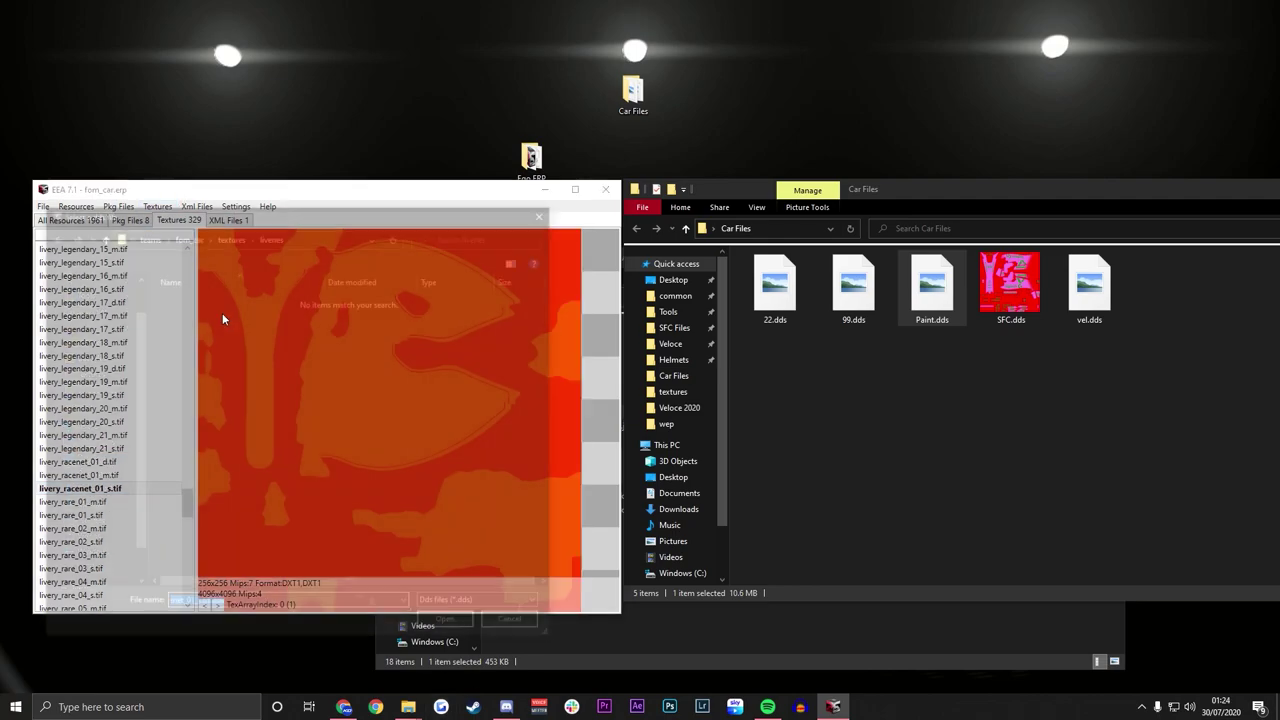
{"action": "left_click", "coordinate": [114, 458]}
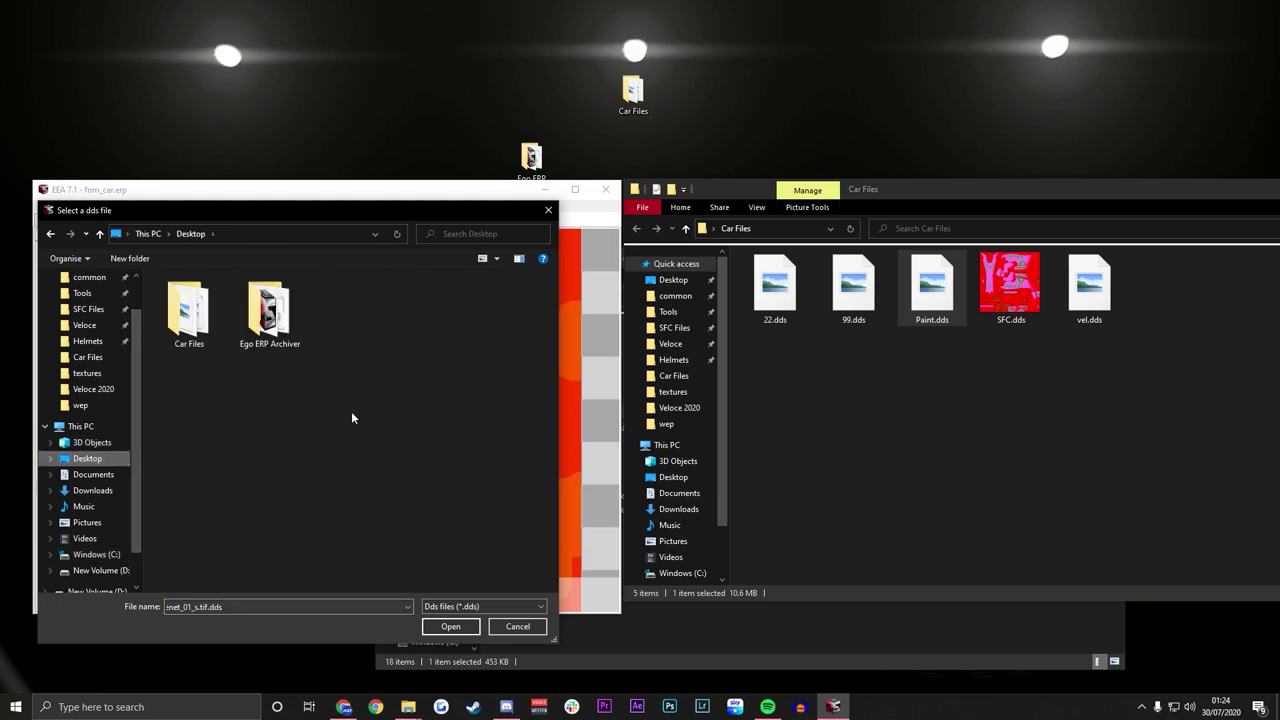
{"action": "double_click", "coordinate": [189, 305]}
{"action": "double_click", "coordinate": [440, 311]}
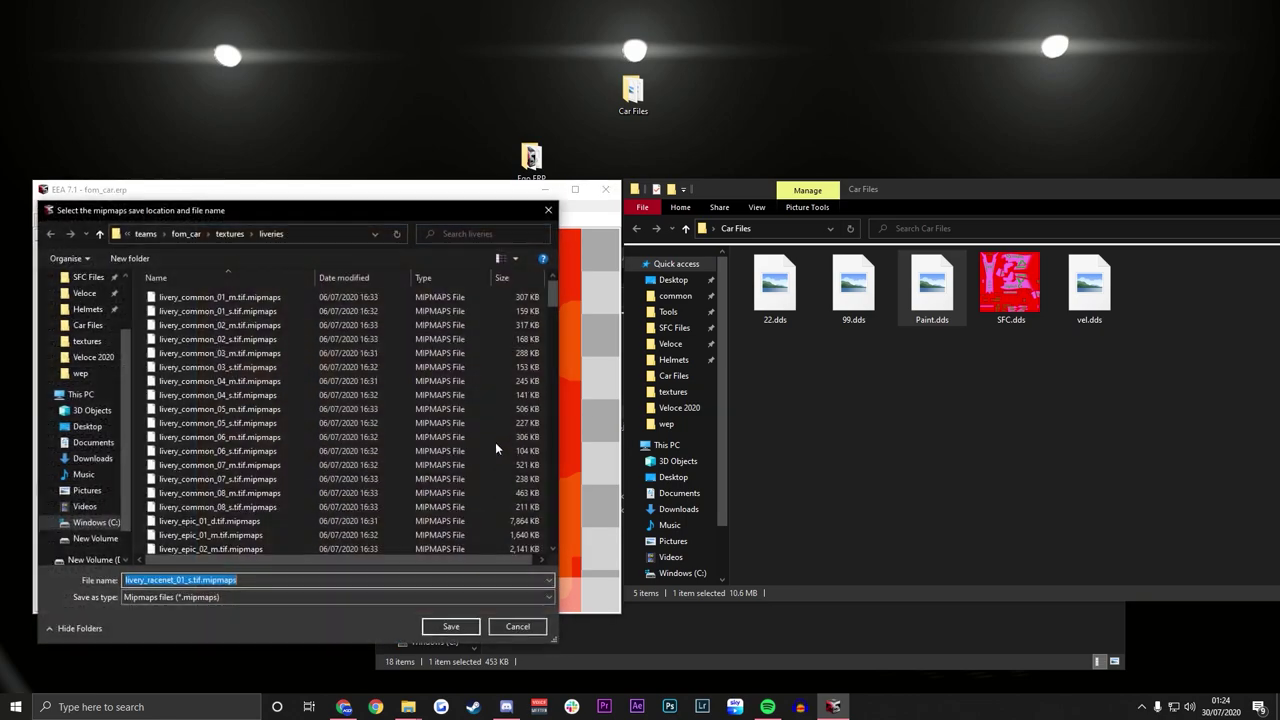
{"action": "left_click", "coordinate": [449, 627]}
{"action": "left_click", "coordinate": [689, 408]}
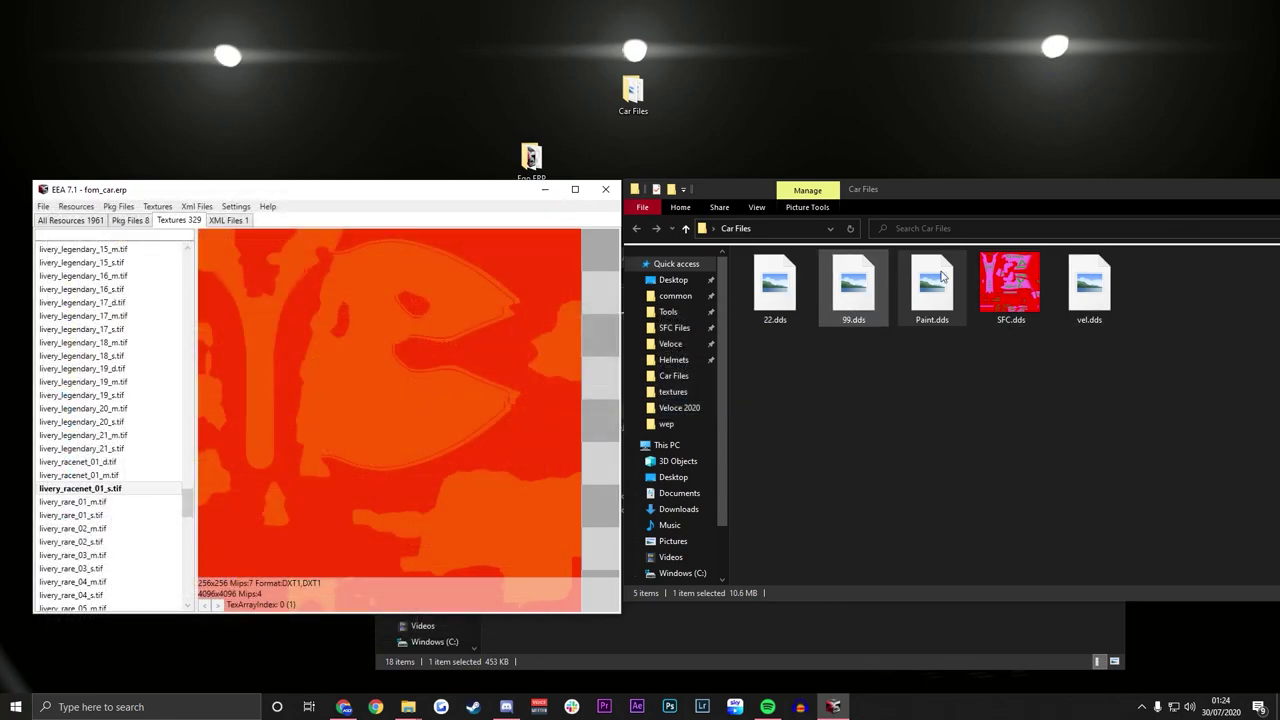
{"action": "left_click", "coordinate": [80, 488]}
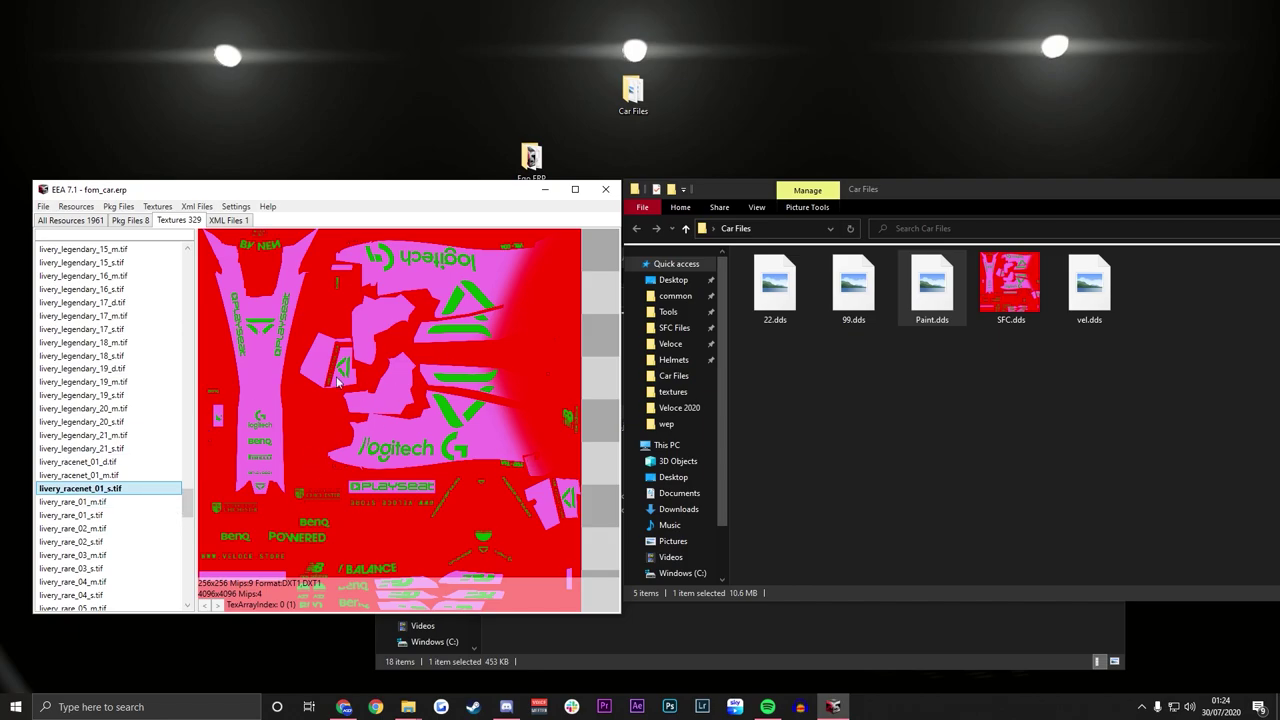
Save the modified fom_car.erp, overwriting the existing file in the wep folder
{"action": "left_click", "coordinate": [45, 207]}
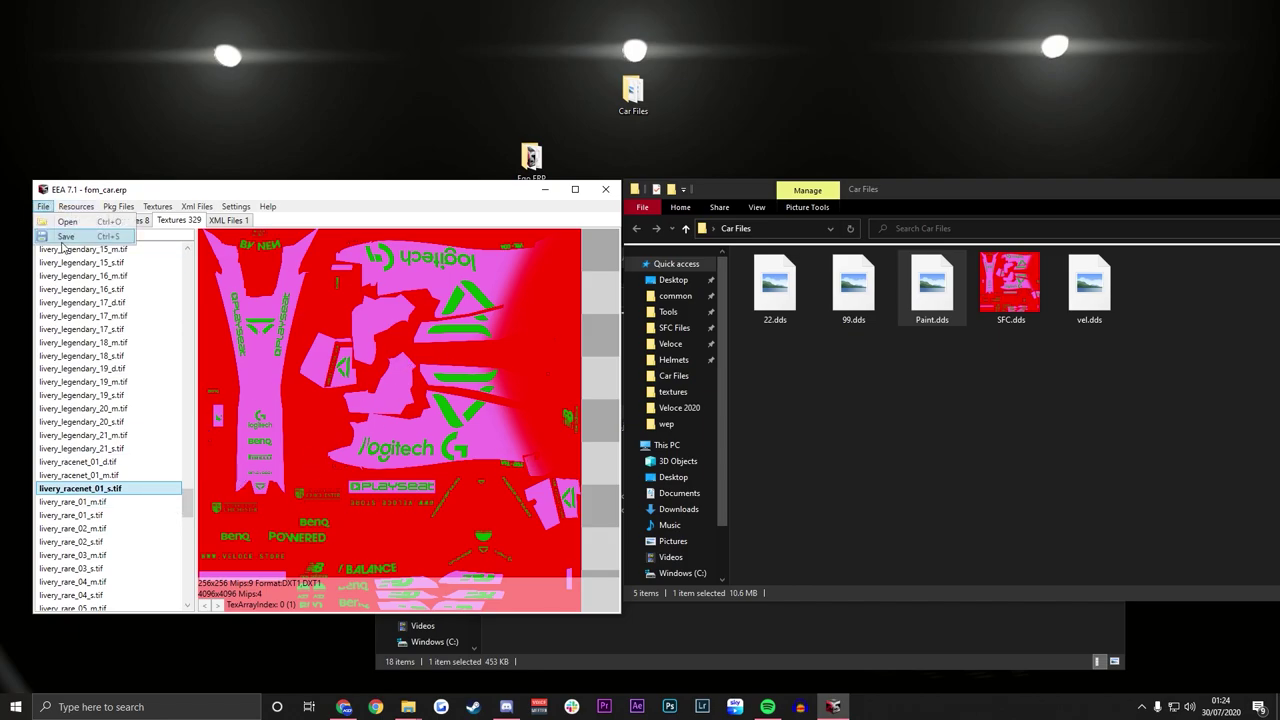
{"action": "left_click", "coordinate": [70, 240]}
{"action": "left_click", "coordinate": [455, 626]}
{"action": "left_click", "coordinate": [693, 408]}
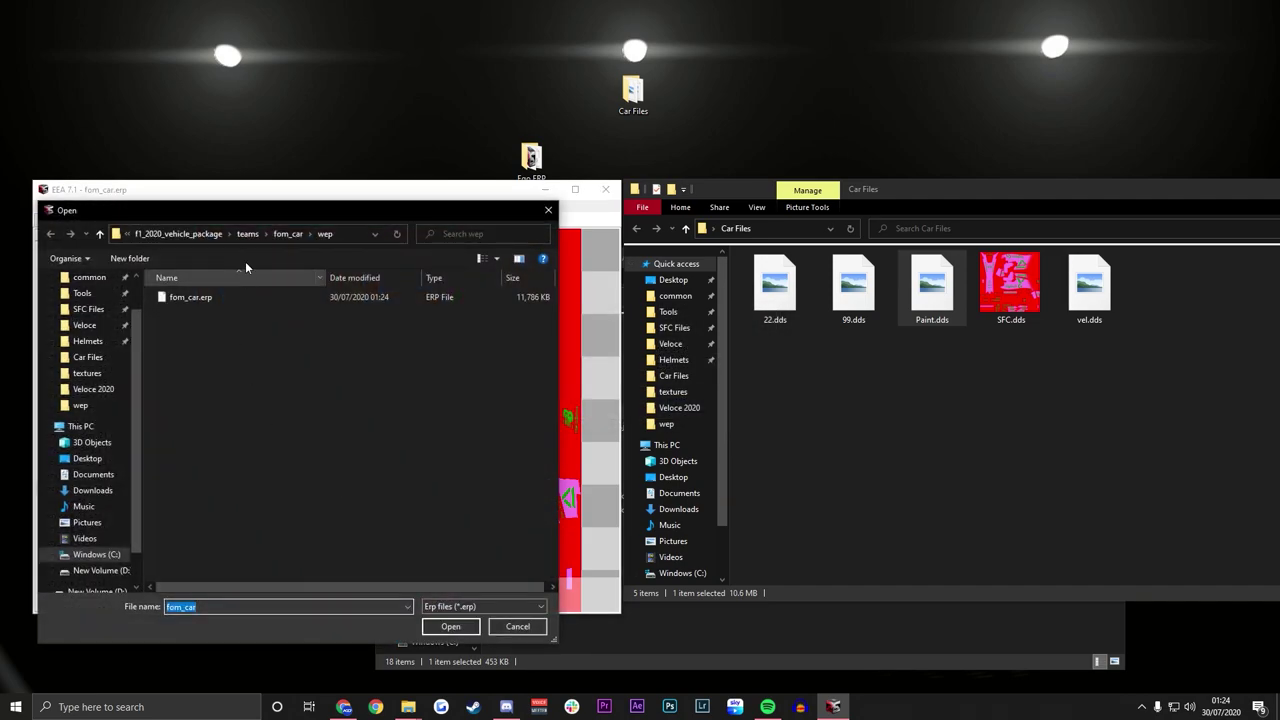
Open myteam_ferrari.erp from the wep folder under teams, myteam_ferrari
{"action": "left_click", "coordinate": [247, 234]}
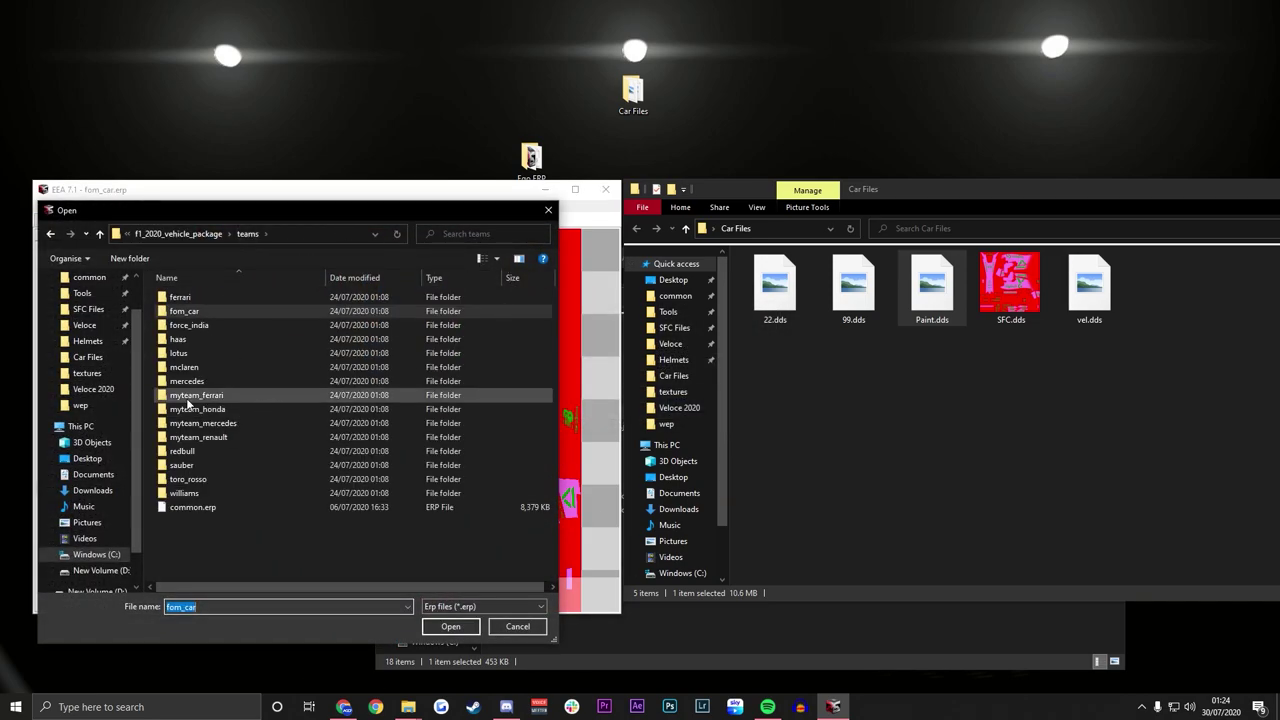
{"action": "left_click", "coordinate": [215, 437]}
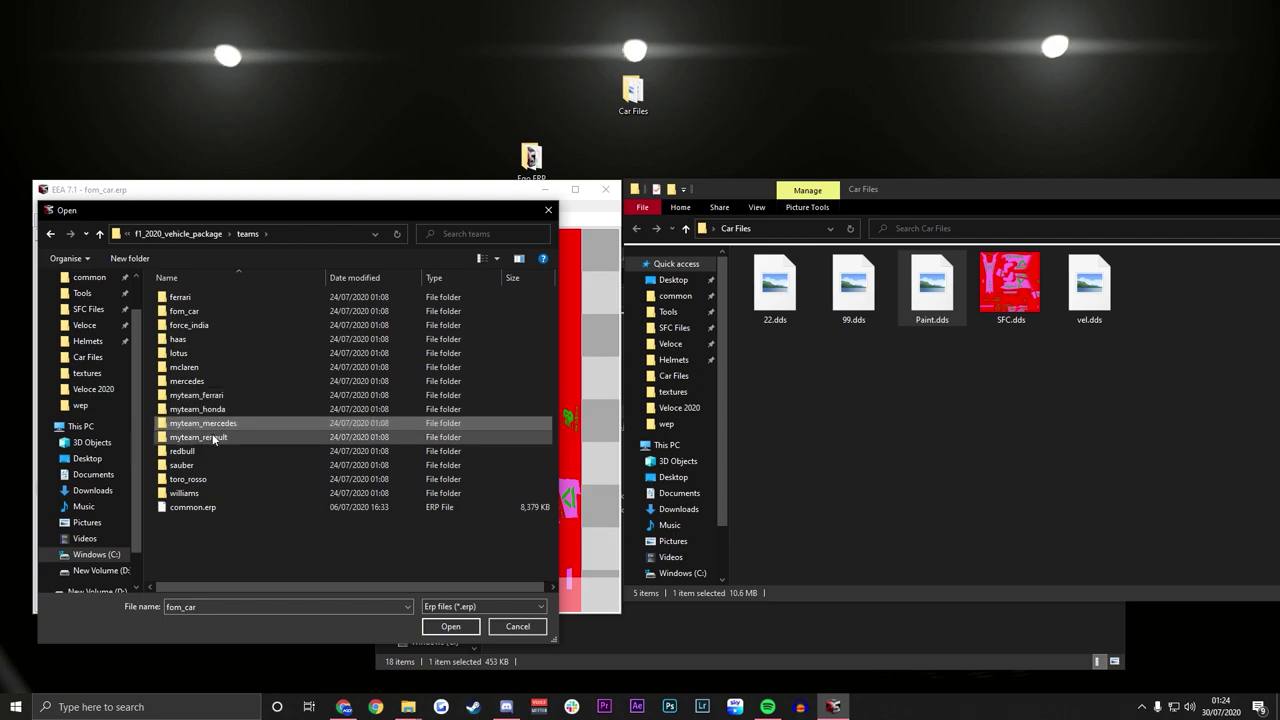
{"action": "double_click", "coordinate": [210, 396]}
{"action": "double_click", "coordinate": [182, 297]}
{"action": "left_click", "coordinate": [180, 296]}
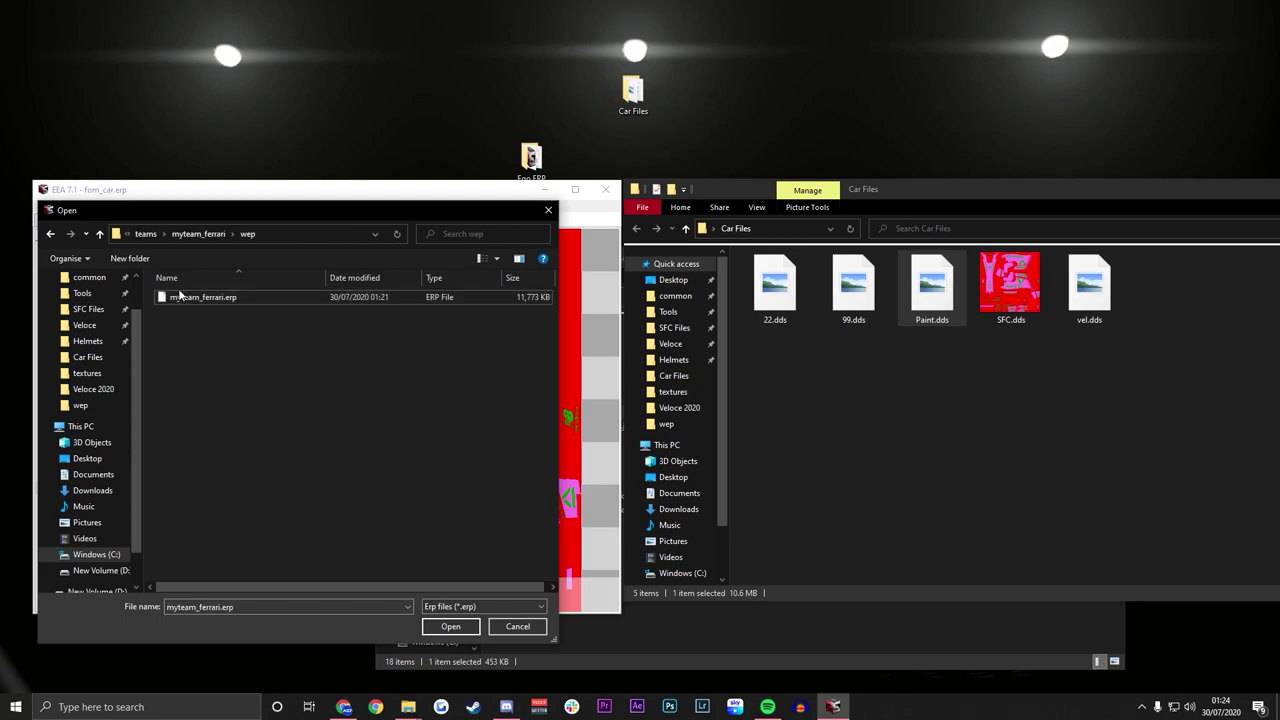
{"action": "double_click", "coordinate": [189, 300]}
Import Paint.dds from the Veloce 2020 folder into the livery_racenet_01_d.tif texture, keeping the suggested mipmaps file name
{"action": "left_click_drag", "start_coordinate": [120, 349], "coordinate": [115, 462]}
{"action": "left_click", "coordinate": [157, 206]}
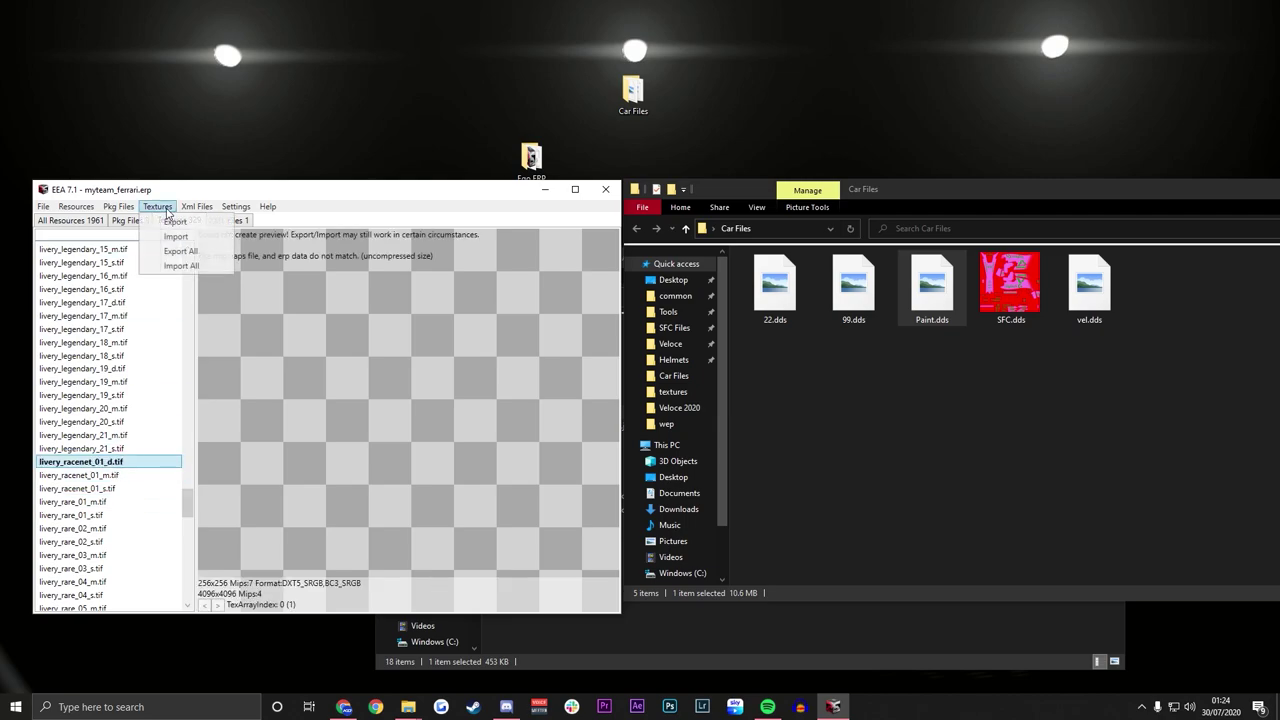
{"action": "left_click", "coordinate": [217, 191]}
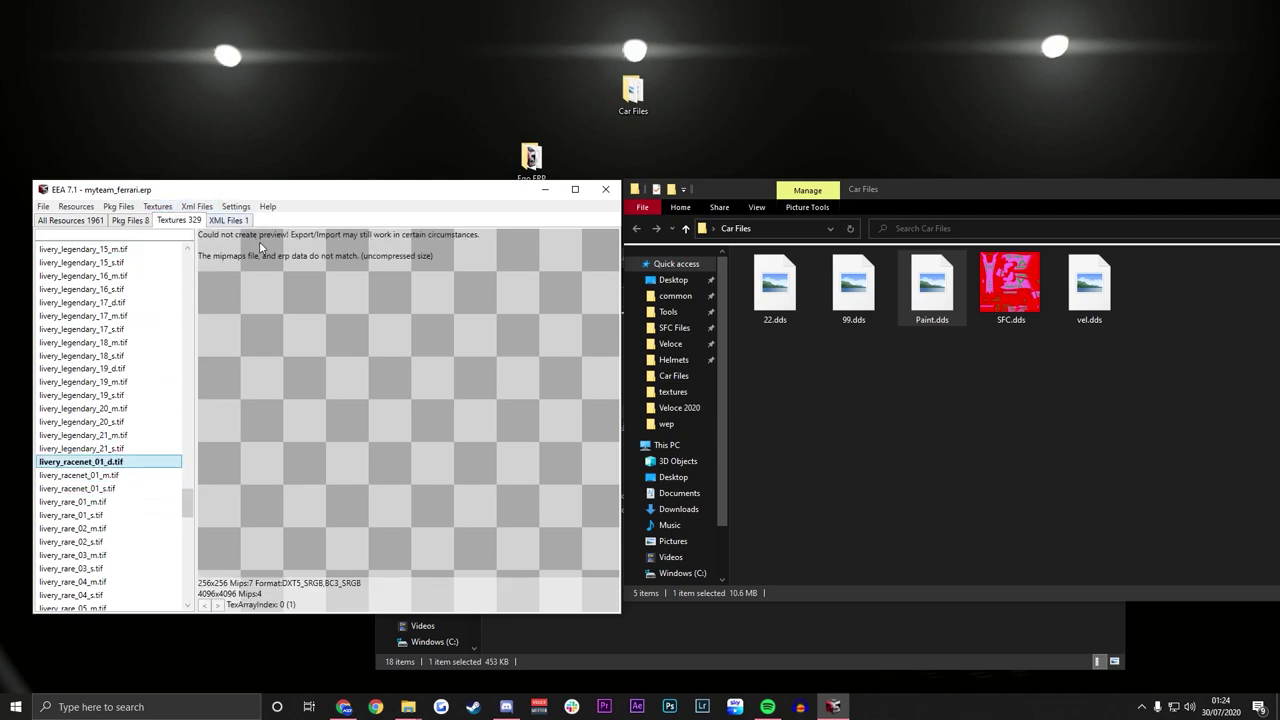
{"action": "left_click", "coordinate": [157, 206]}
{"action": "left_click", "coordinate": [180, 228]}
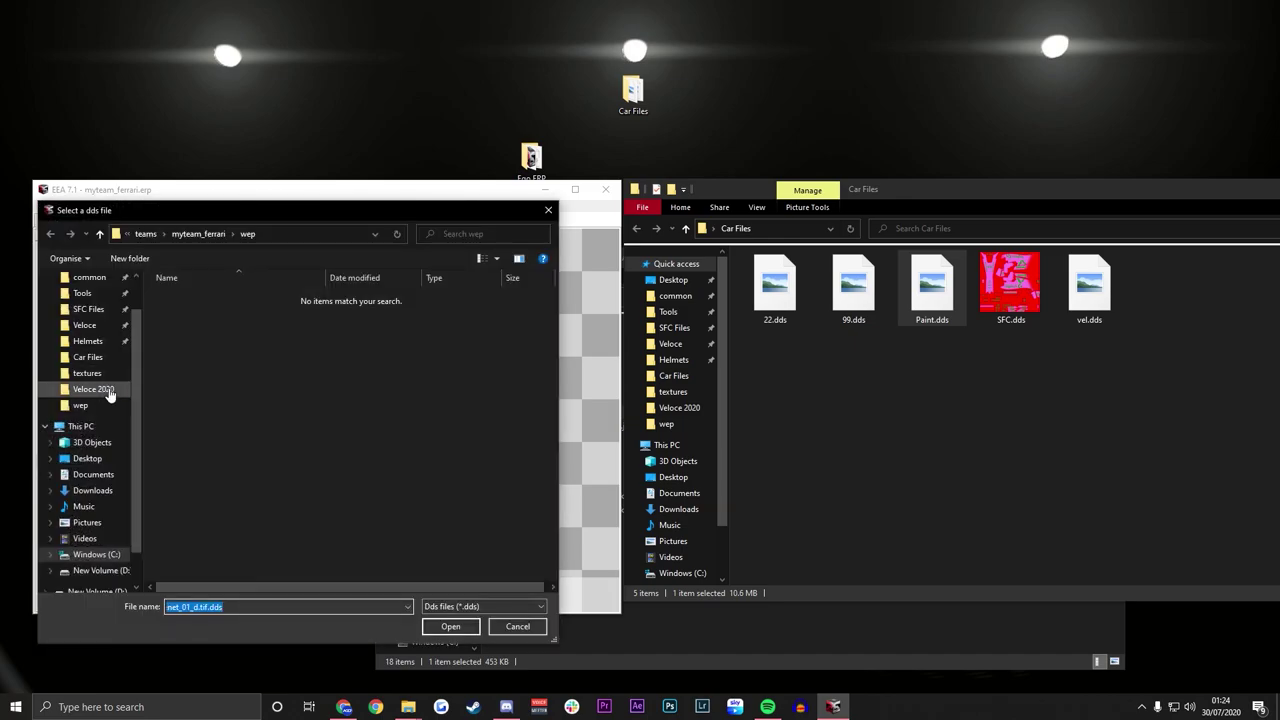
{"action": "left_click", "coordinate": [93, 389]}
{"action": "double_click", "coordinate": [510, 315]}
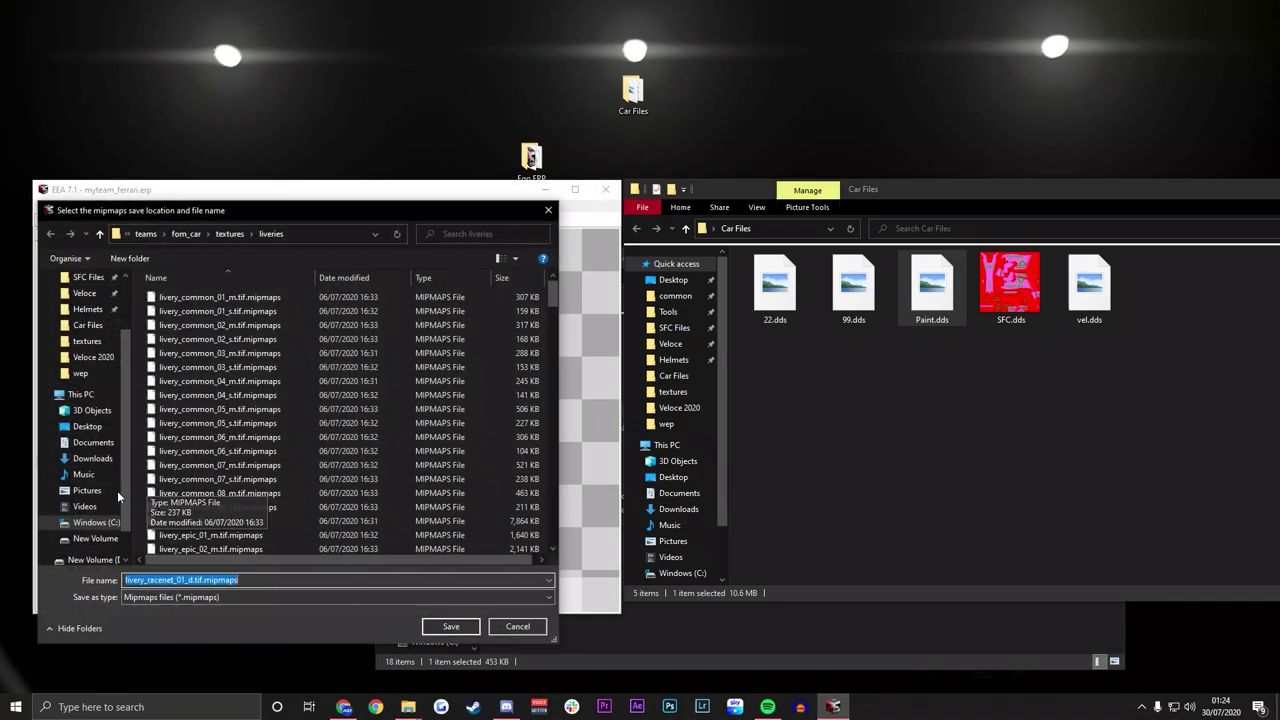
{"action": "key", "text": "Return"}
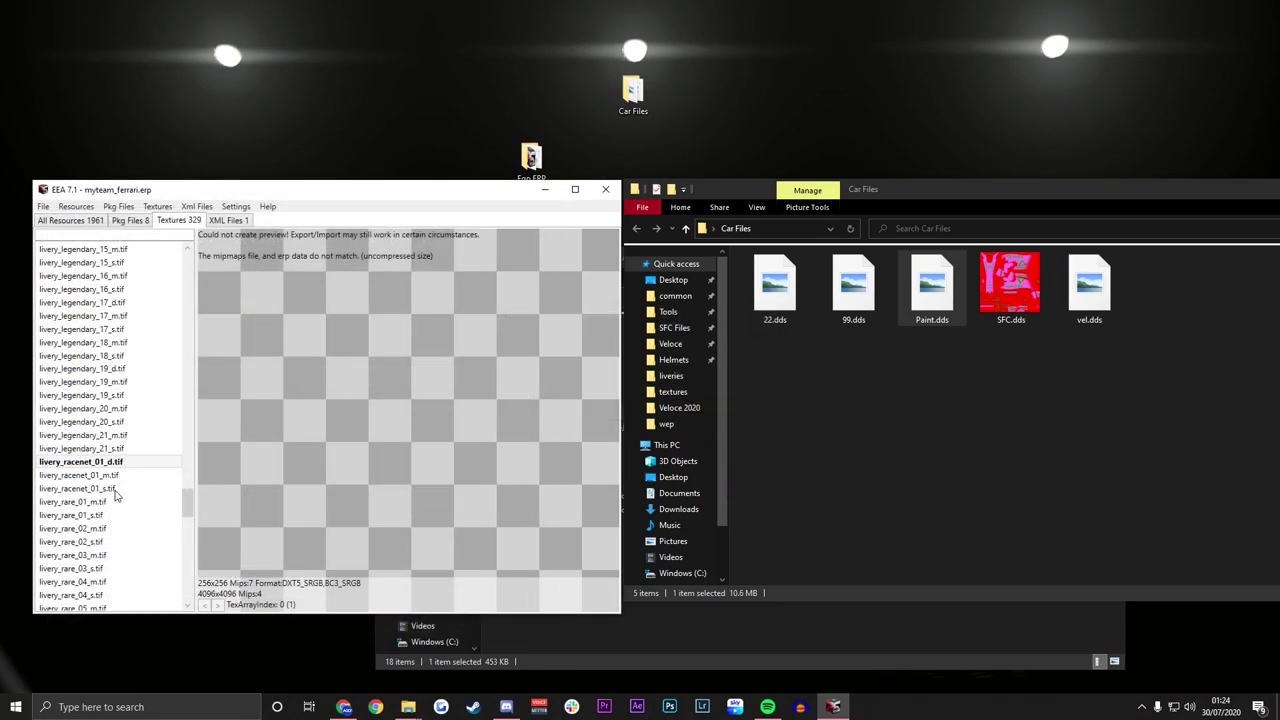
Import SFC.dds from the Veloce 2020 folder into livery_racenet_01_s.tif, keeping the suggested mipmaps file name
{"action": "left_click", "coordinate": [115, 488]}
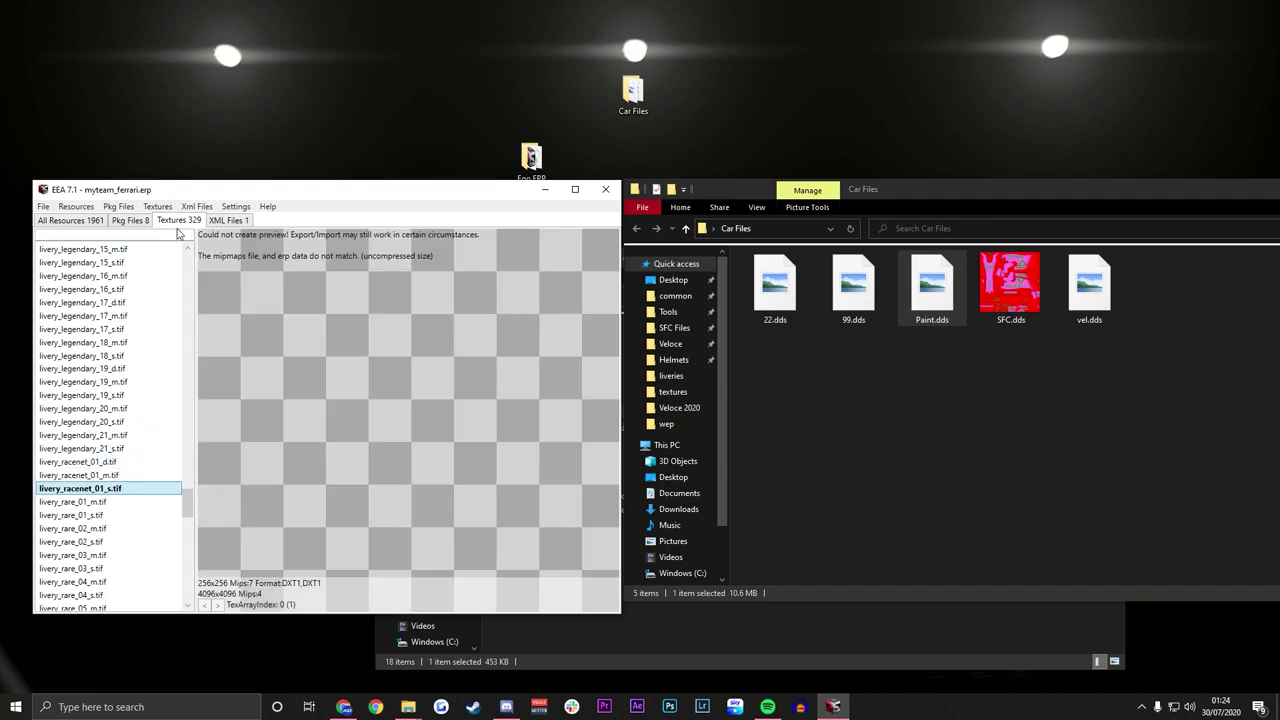
{"action": "left_click", "coordinate": [157, 206]}
{"action": "left_click", "coordinate": [180, 228]}
{"action": "left_click", "coordinate": [90, 389]}
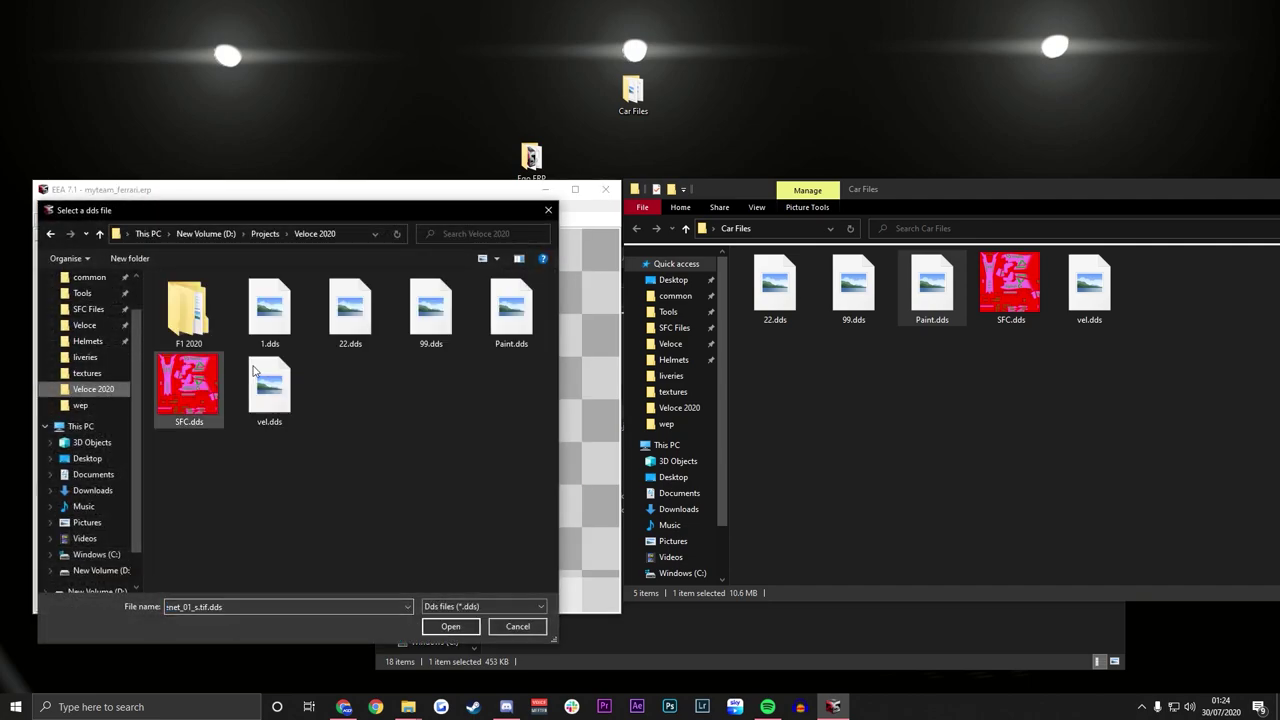
{"action": "left_click", "coordinate": [213, 398]}
{"action": "double_click", "coordinate": [216, 400]}
{"action": "key", "text": "Return"}
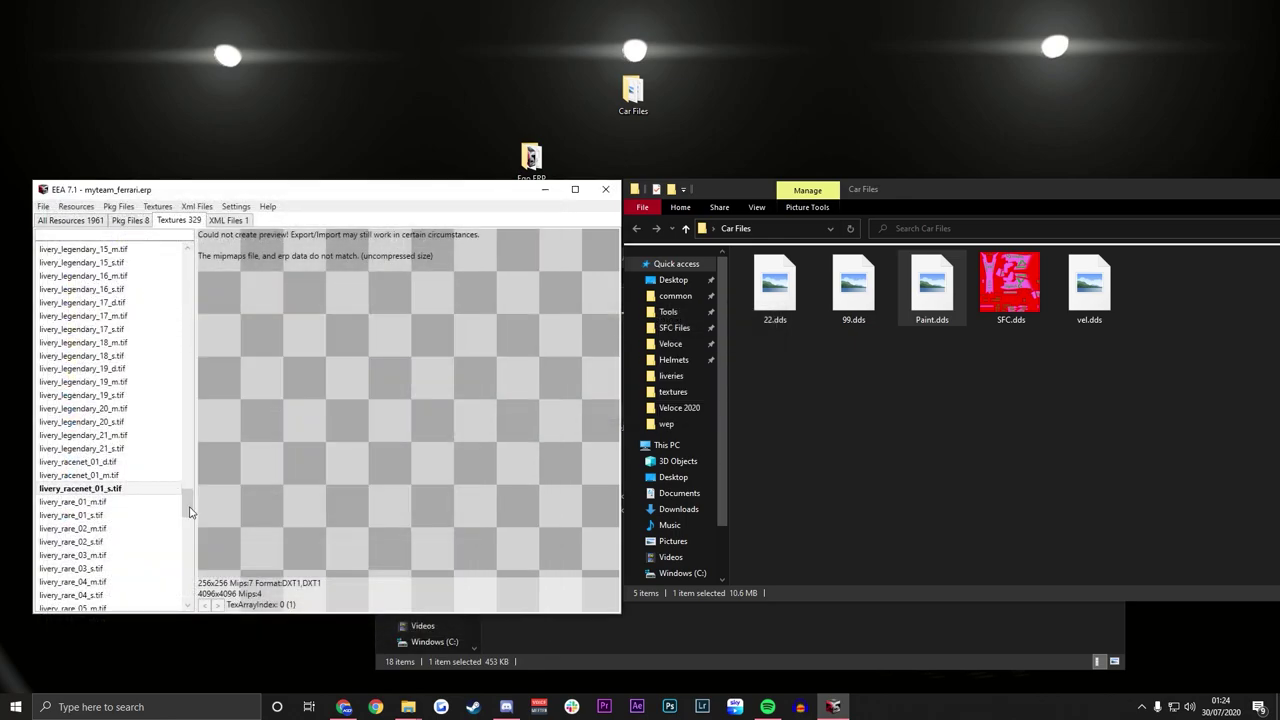
Import 99.dds from the desktop's Car Files folder into the fom_driver_96.tif texture of myteam_ferrari.erp
{"action": "left_click_drag", "start_coordinate": [190, 512], "coordinate": [206, 328]}
{"action": "scroll", "coordinate": [130, 525], "scroll_direction": "down", "scroll_amount": 10}
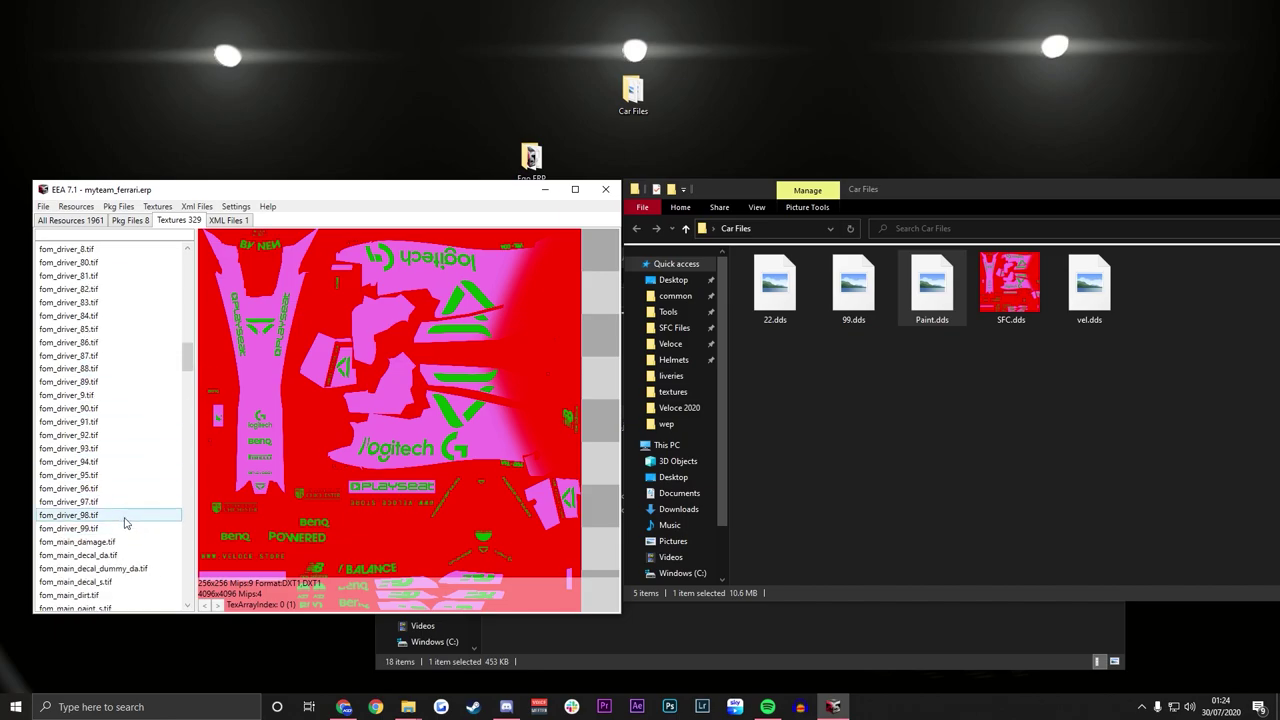
{"action": "left_click", "coordinate": [115, 490]}
{"action": "left_click", "coordinate": [158, 206]}
{"action": "left_click", "coordinate": [168, 235]}
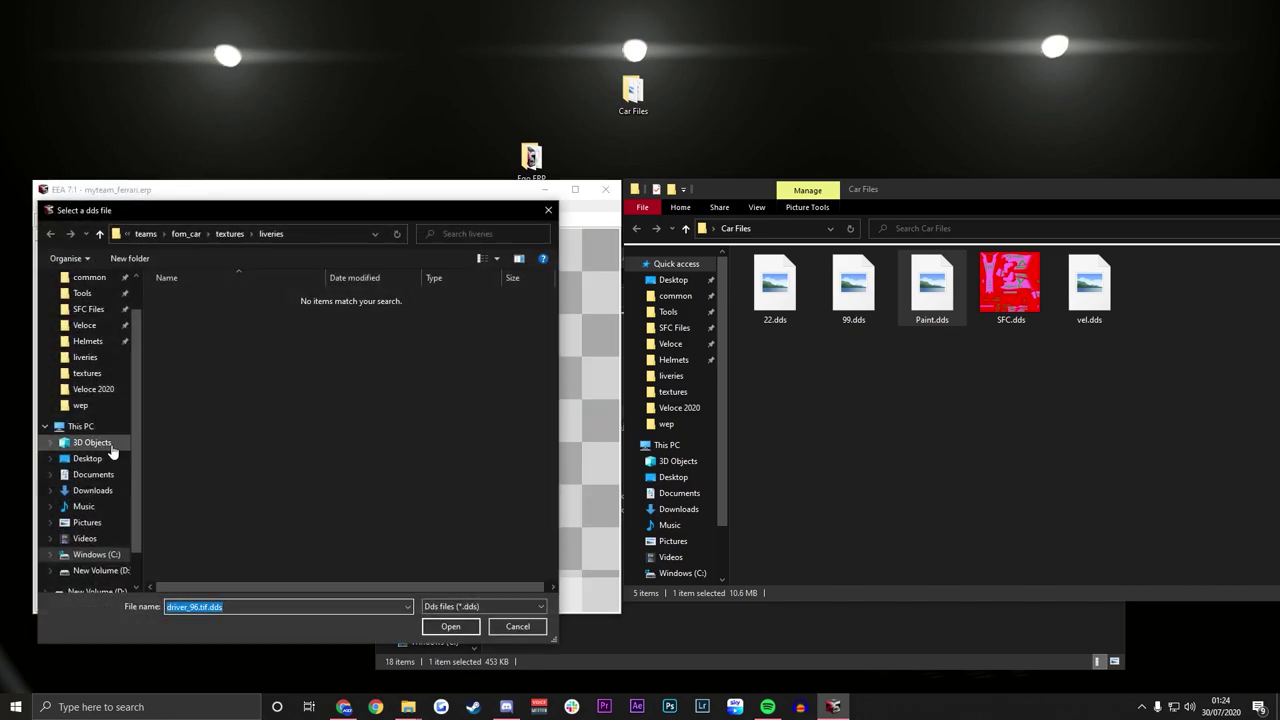
{"action": "double_click", "coordinate": [190, 310]}
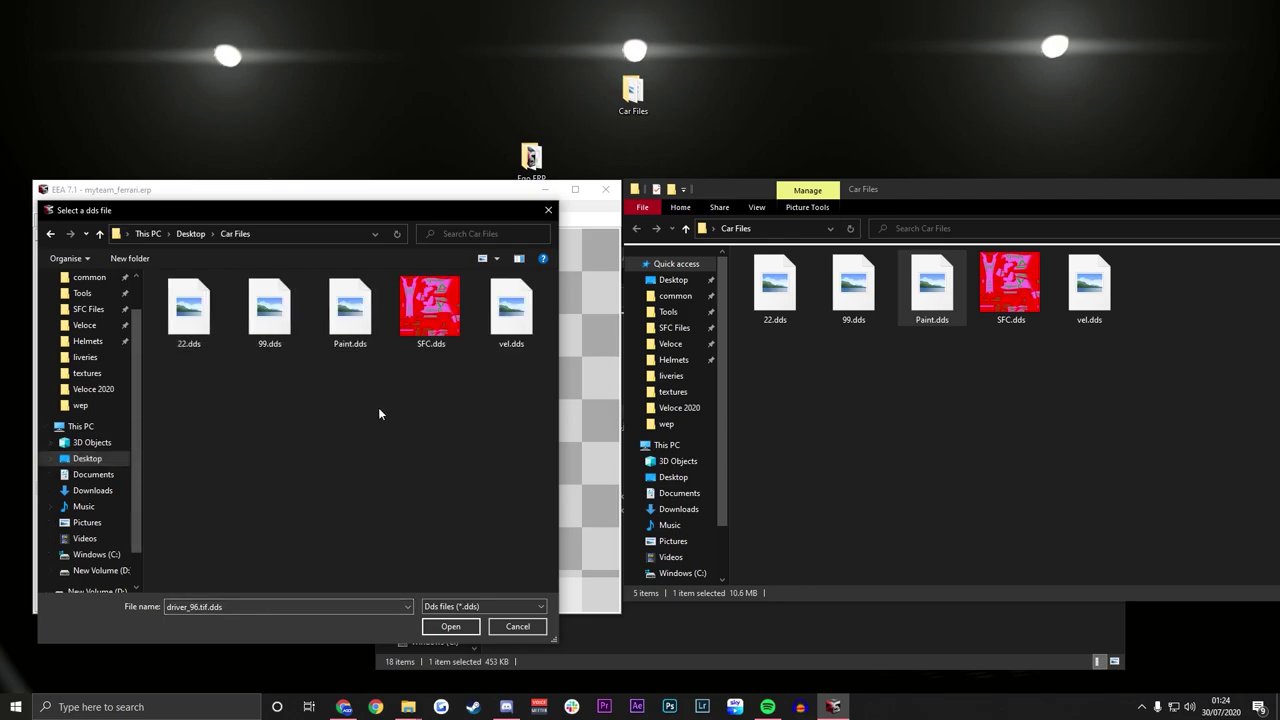
{"action": "double_click", "coordinate": [290, 332]}
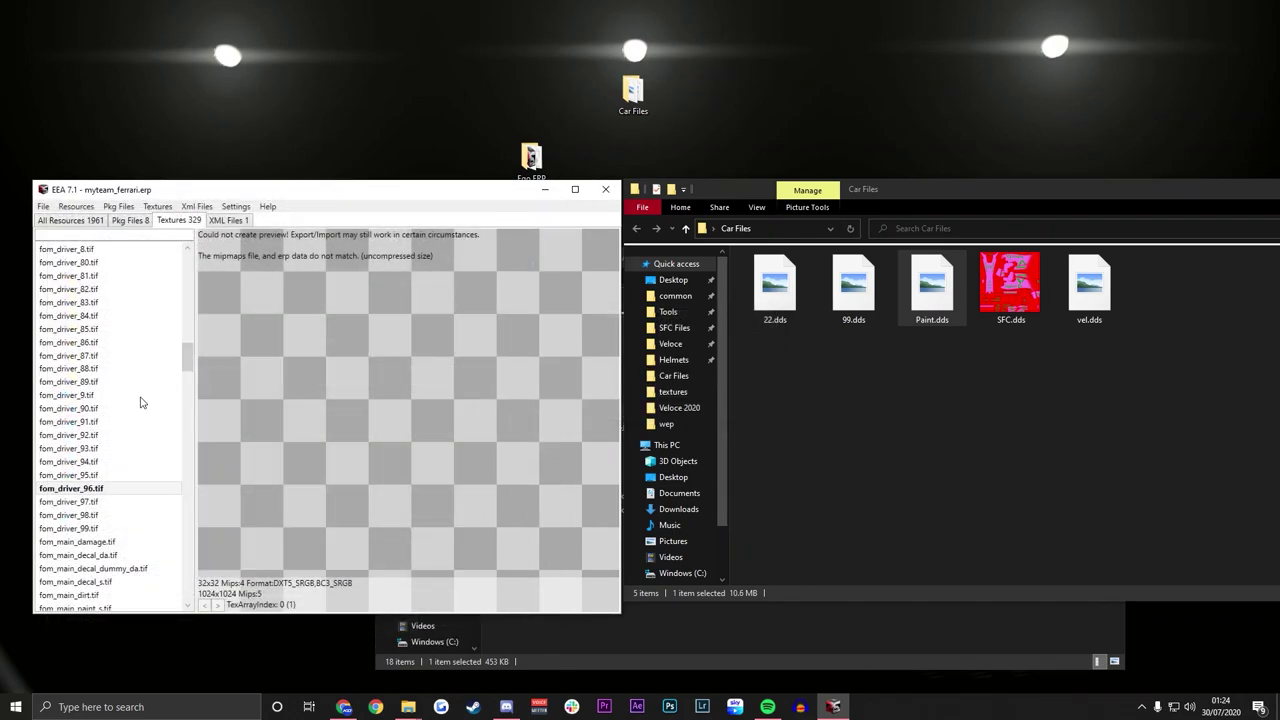
Import 22.dds from the Veloce 2020 folder into the fom_driver_22.tif texture, keeping the suggested mipmaps file name
{"action": "scroll", "coordinate": [134, 429], "scroll_direction": "up", "scroll_amount": 20}
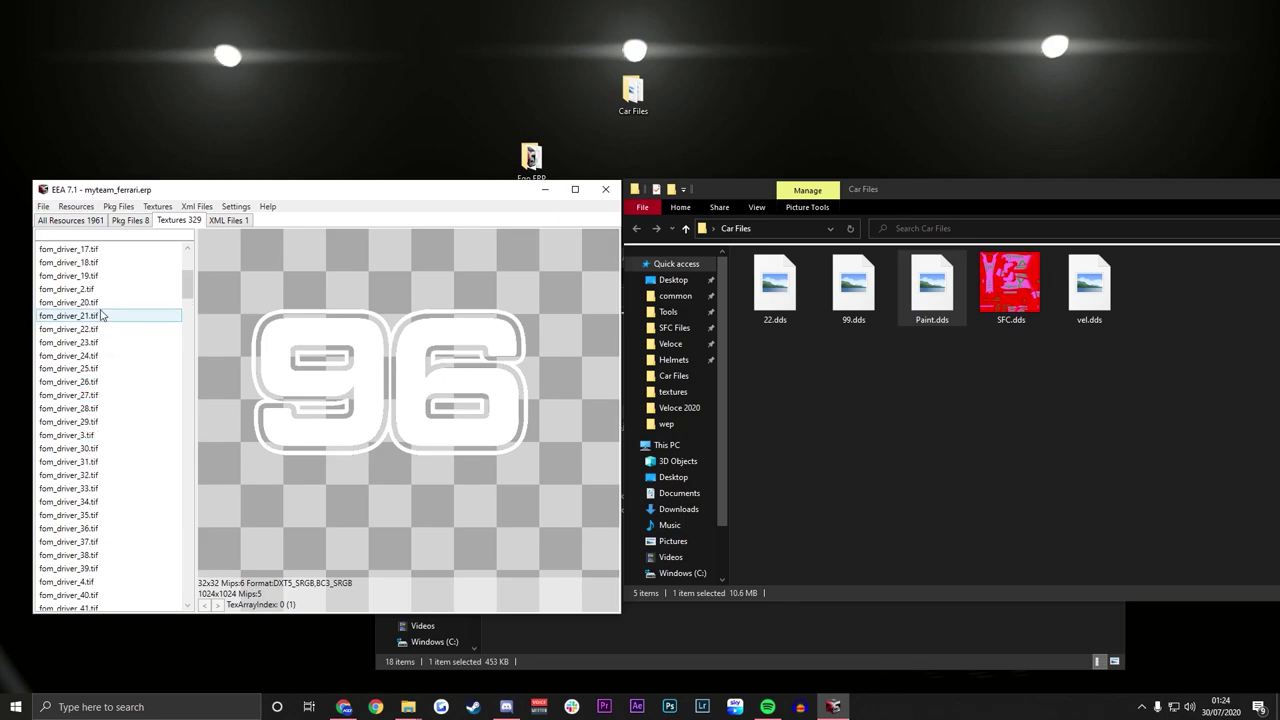
{"action": "left_click", "coordinate": [100, 329]}
{"action": "left_click", "coordinate": [157, 206]}
{"action": "left_click", "coordinate": [166, 228]}
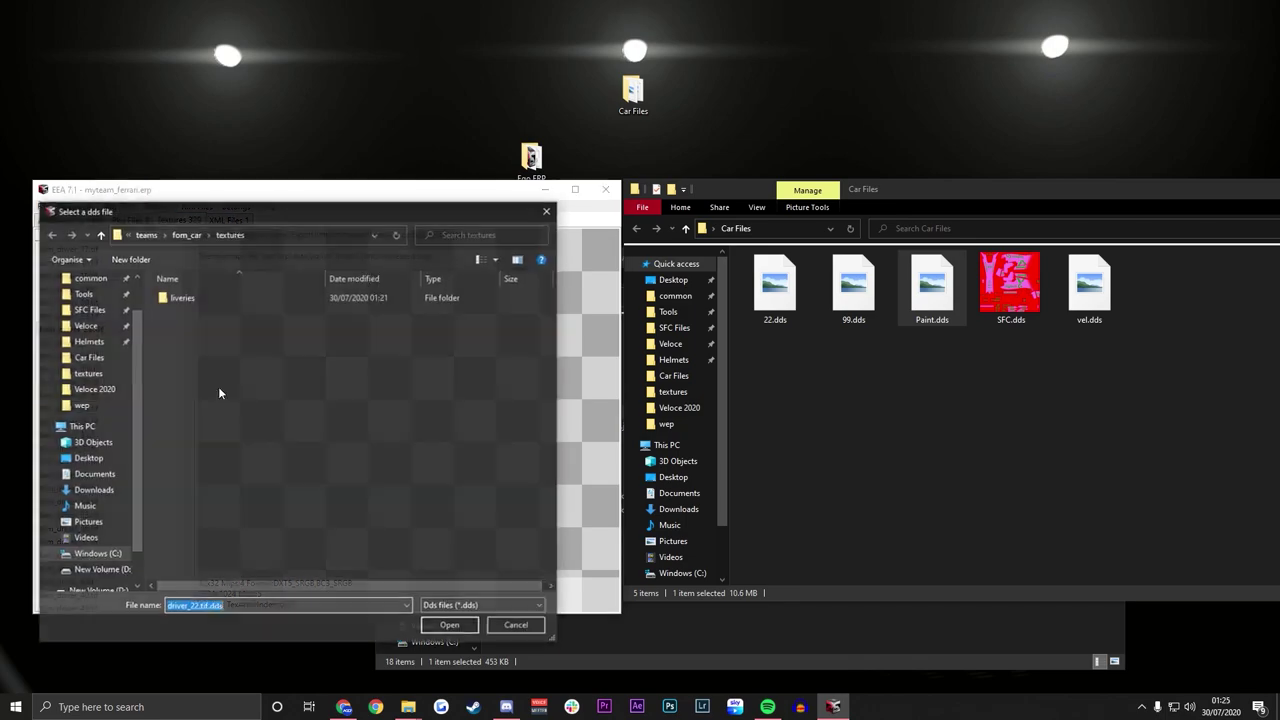
{"action": "left_click", "coordinate": [94, 389]}
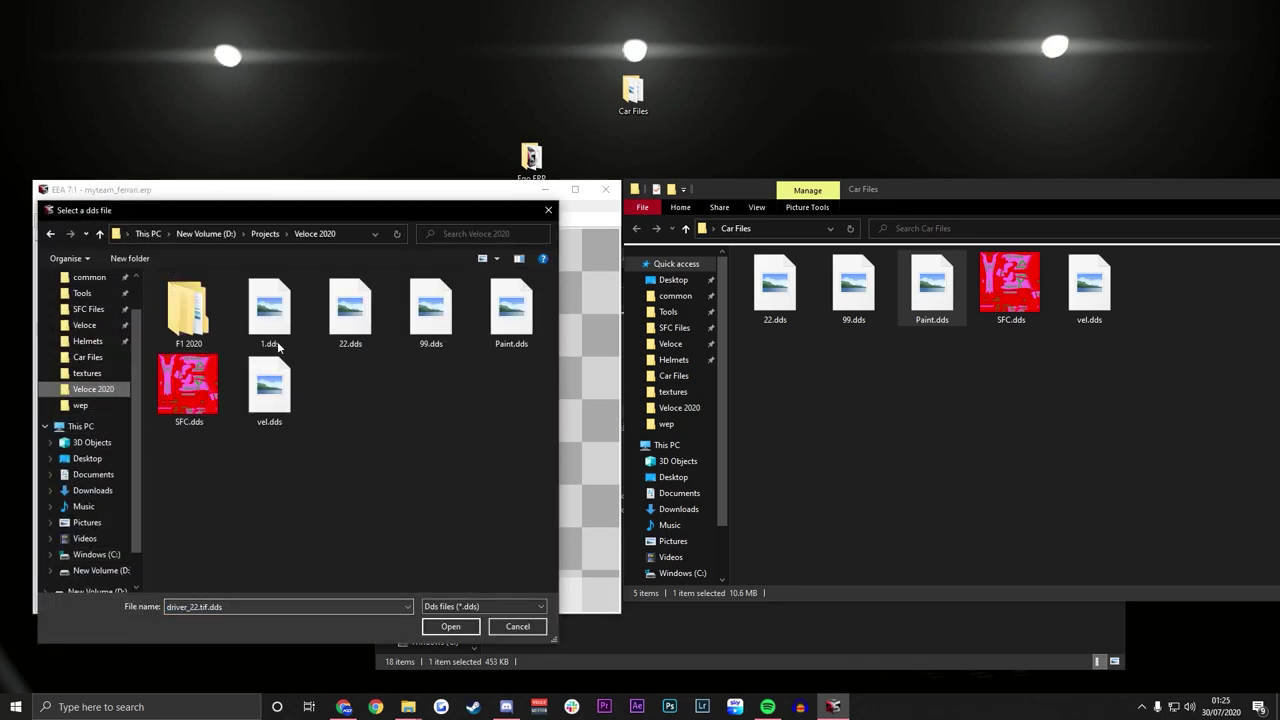
{"action": "double_click", "coordinate": [368, 320]}
{"action": "key", "text": "Return"}
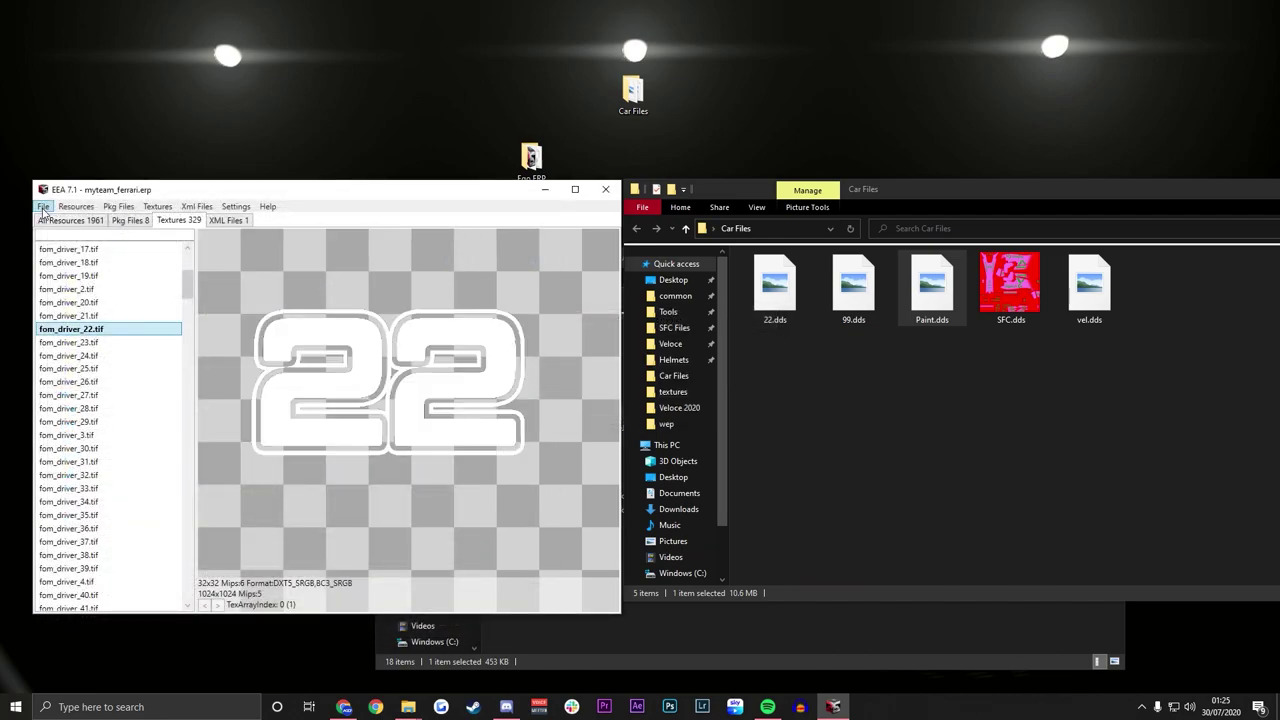
Save myteam_ferrari.erp in its wep folder, replacing the existing file
{"action": "left_click", "coordinate": [44, 207]}
{"action": "left_click", "coordinate": [70, 236]}
{"action": "left_click", "coordinate": [449, 629]}
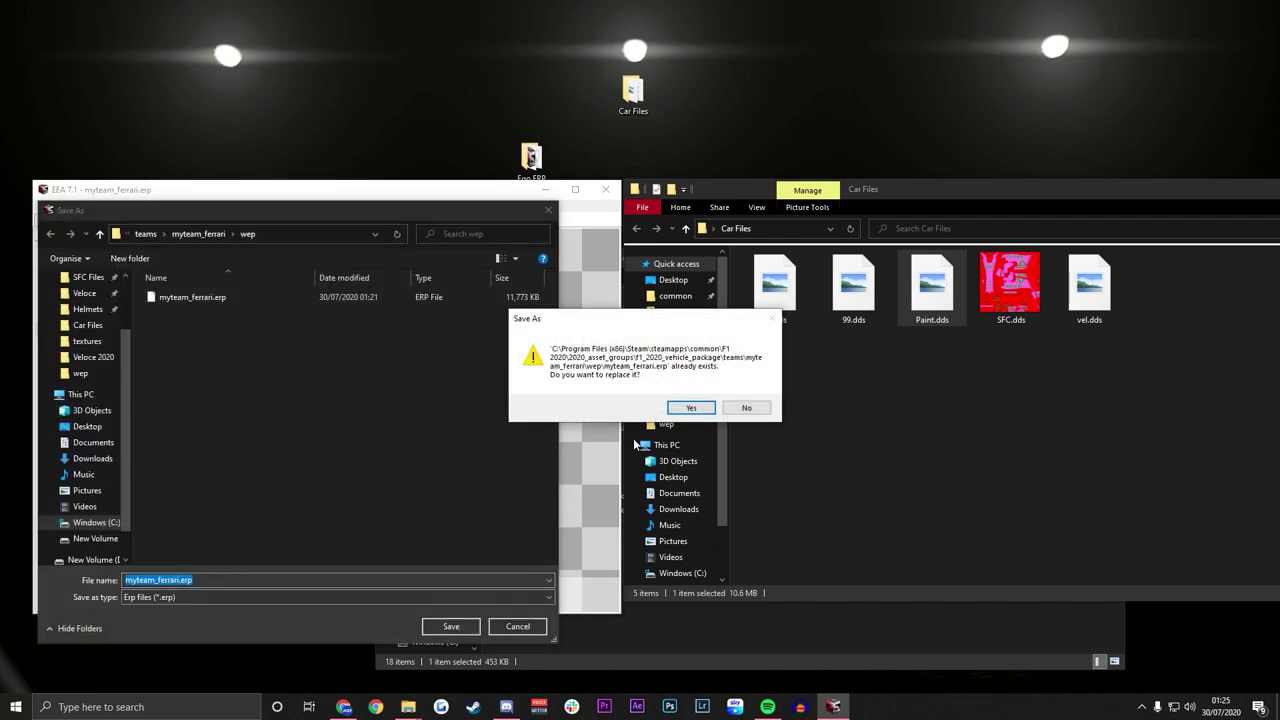
{"action": "left_click", "coordinate": [690, 408]}
Open myteam_honda.erp from the wep folder under teams, myteam_honda
{"action": "left_click", "coordinate": [44, 207]}
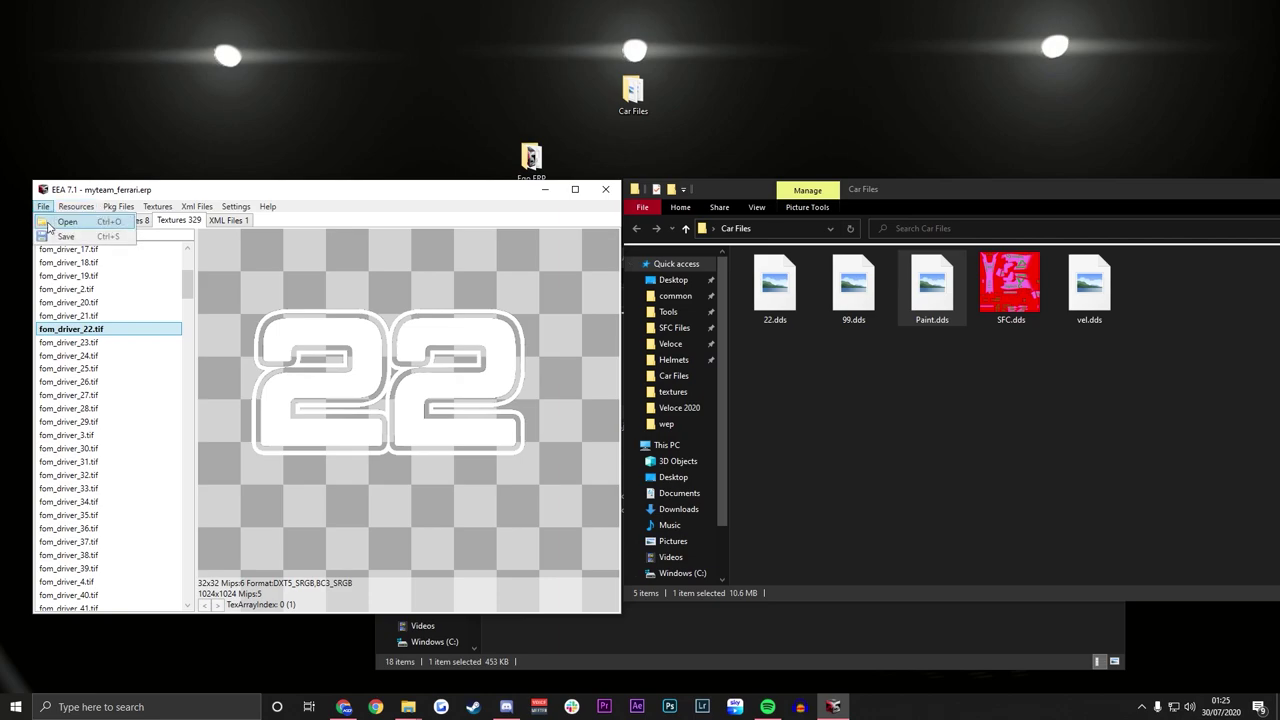
{"action": "left_click", "coordinate": [60, 224]}
{"action": "left_click", "coordinate": [146, 234]}
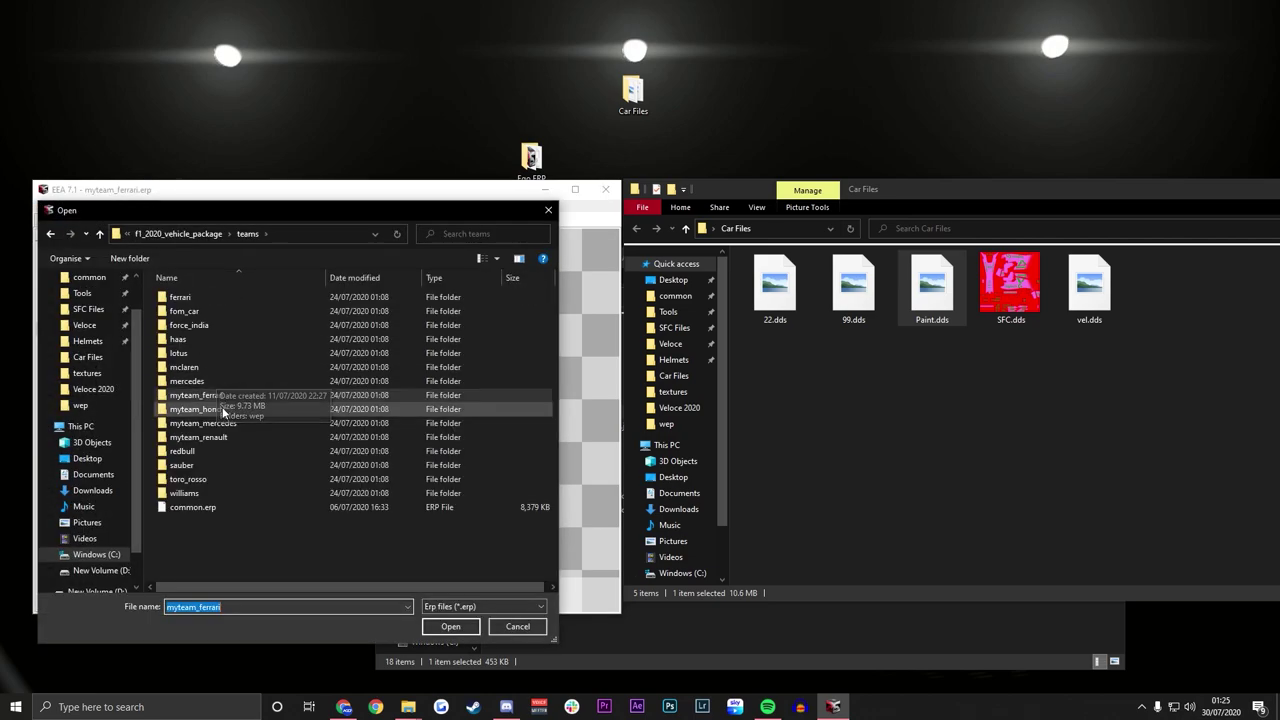
{"action": "double_click", "coordinate": [205, 408]}
{"action": "double_click", "coordinate": [180, 297]}
{"action": "double_click", "coordinate": [180, 297]}
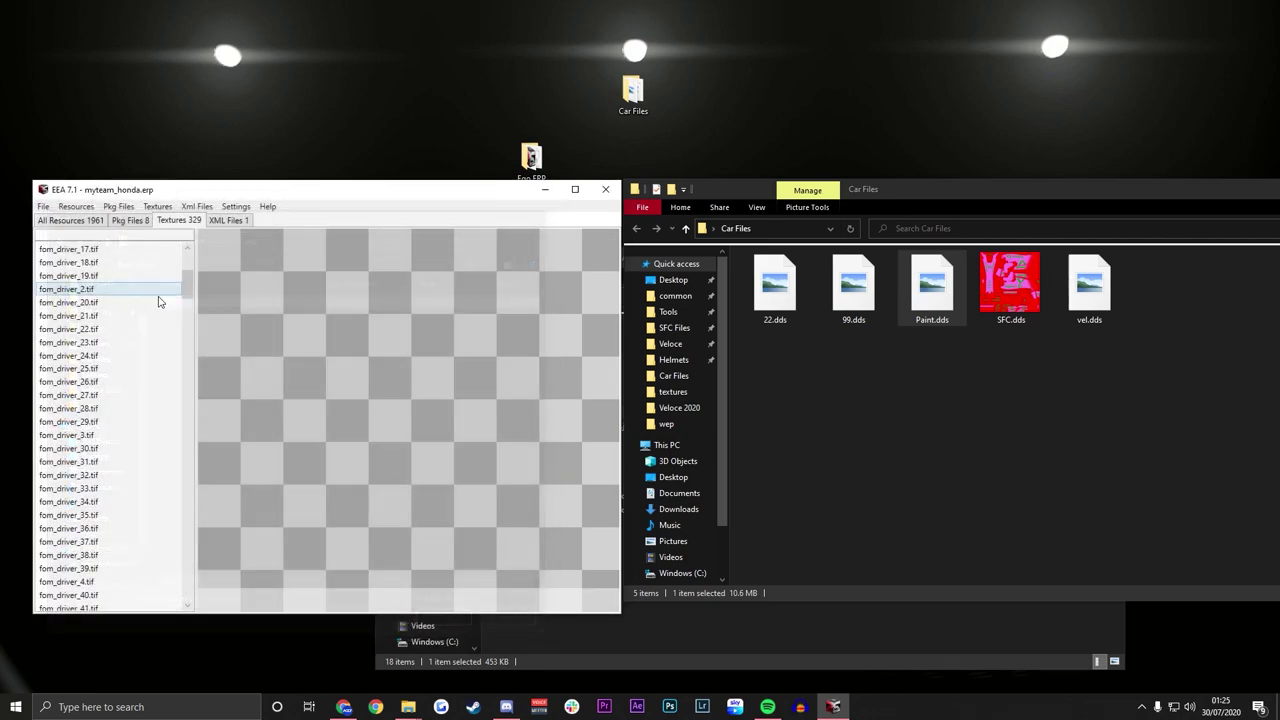
Import 22.dds from the desktop's Car Files folder into the fom_driver_22.tif texture of myteam_honda.erp
{"action": "left_click", "coordinate": [158, 207]}
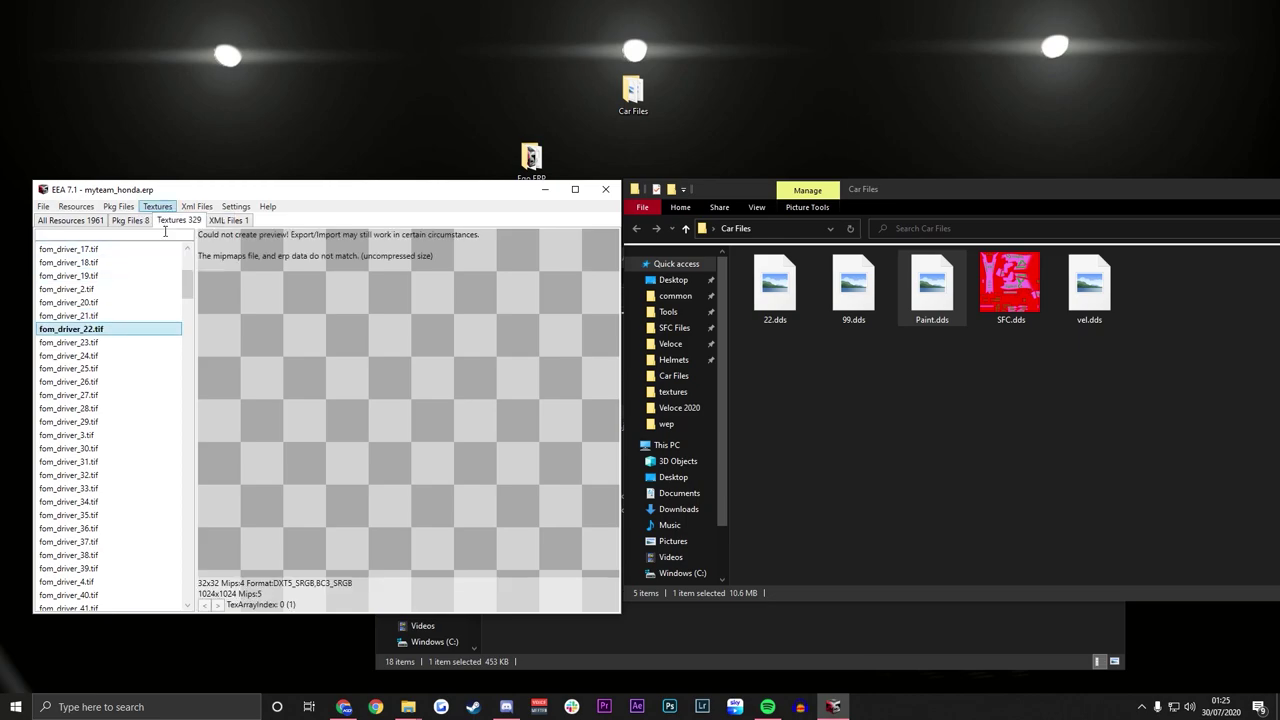
{"action": "left_click", "coordinate": [178, 240]}
{"action": "scroll", "coordinate": [113, 429], "scroll_direction": "down", "scroll_amount": 2}
{"action": "left_click", "coordinate": [87, 458]}
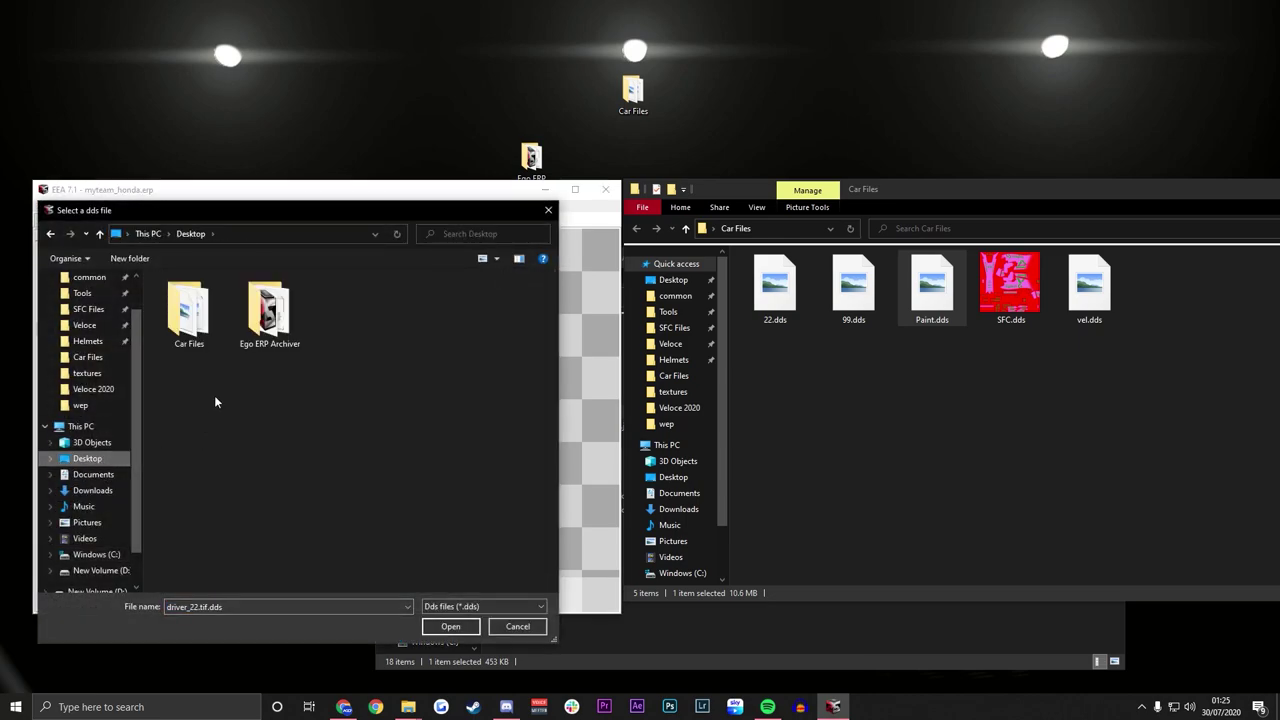
{"action": "double_click", "coordinate": [195, 318]}
{"action": "double_click", "coordinate": [207, 330]}
{"action": "key", "text": "Return"}
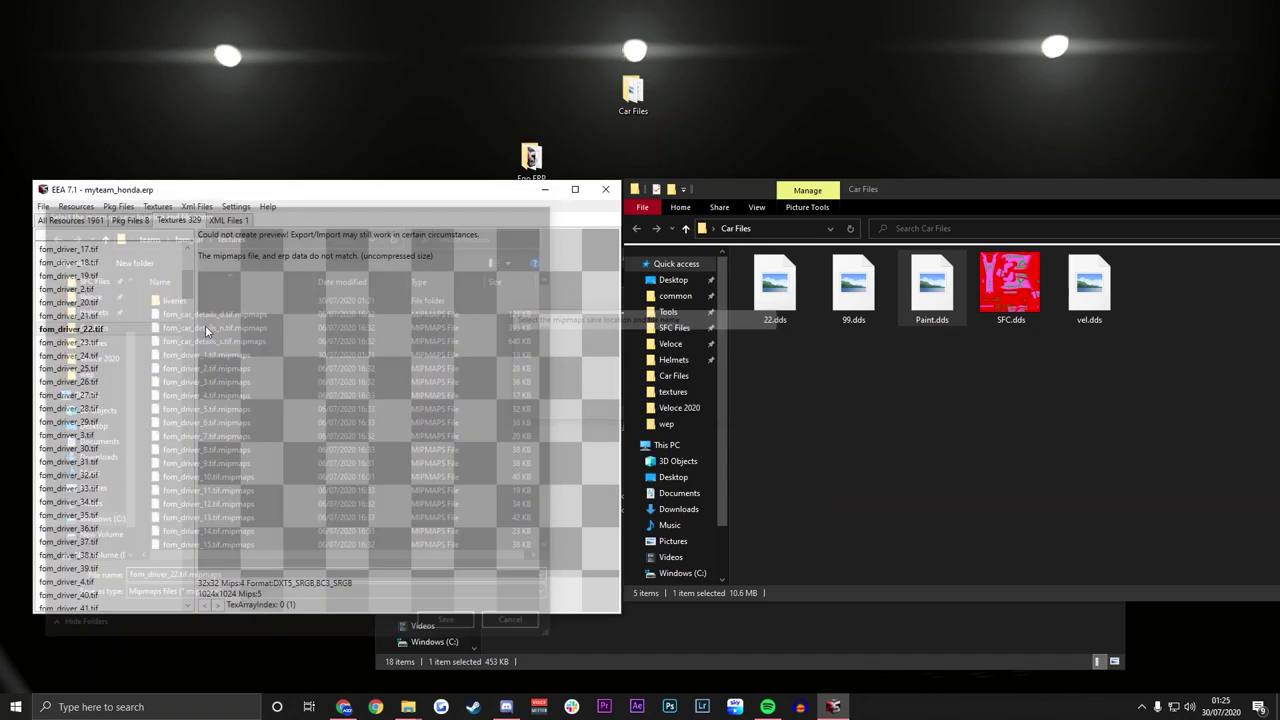
Import 99.dds from the Veloce 2020 folder into the fom_driver_96.tif texture of myteam_honda.erp
{"action": "key", "text": "Down"}
{"action": "key", "text": "Down"}
{"action": "key", "text": "Down"}
{"action": "key", "text": "Down"}
{"action": "key", "text": "Down"}
{"action": "key", "text": "Down"}
{"action": "key", "text": "Down"}
{"action": "key", "text": "Down"}
{"action": "key", "text": "Down"}
{"action": "key", "text": "Down"}
{"action": "key", "text": "Down"}
{"action": "key", "text": "Down"}
{"action": "key", "text": "Down"}
{"action": "key", "text": "Down"}
{"action": "key", "text": "Down"}
{"action": "key", "text": "Down"}
{"action": "key", "text": "Down"}
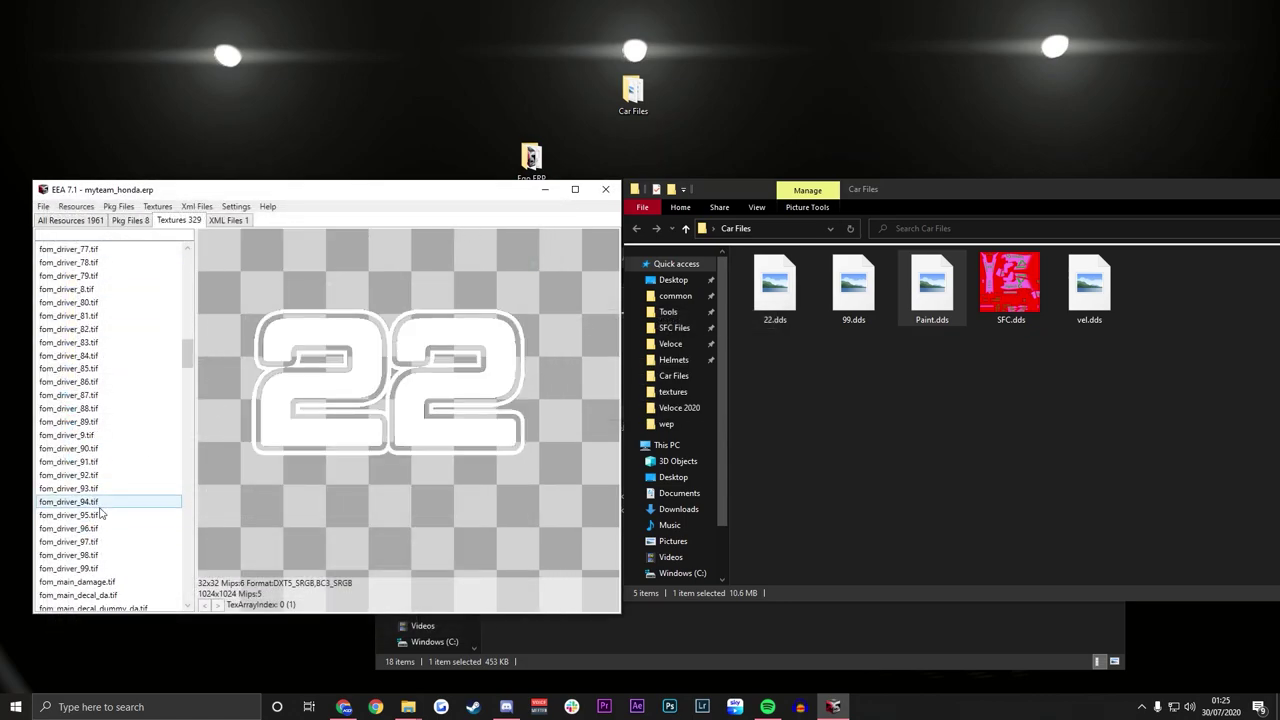
{"action": "left_click", "coordinate": [157, 207]}
{"action": "left_click", "coordinate": [180, 245]}
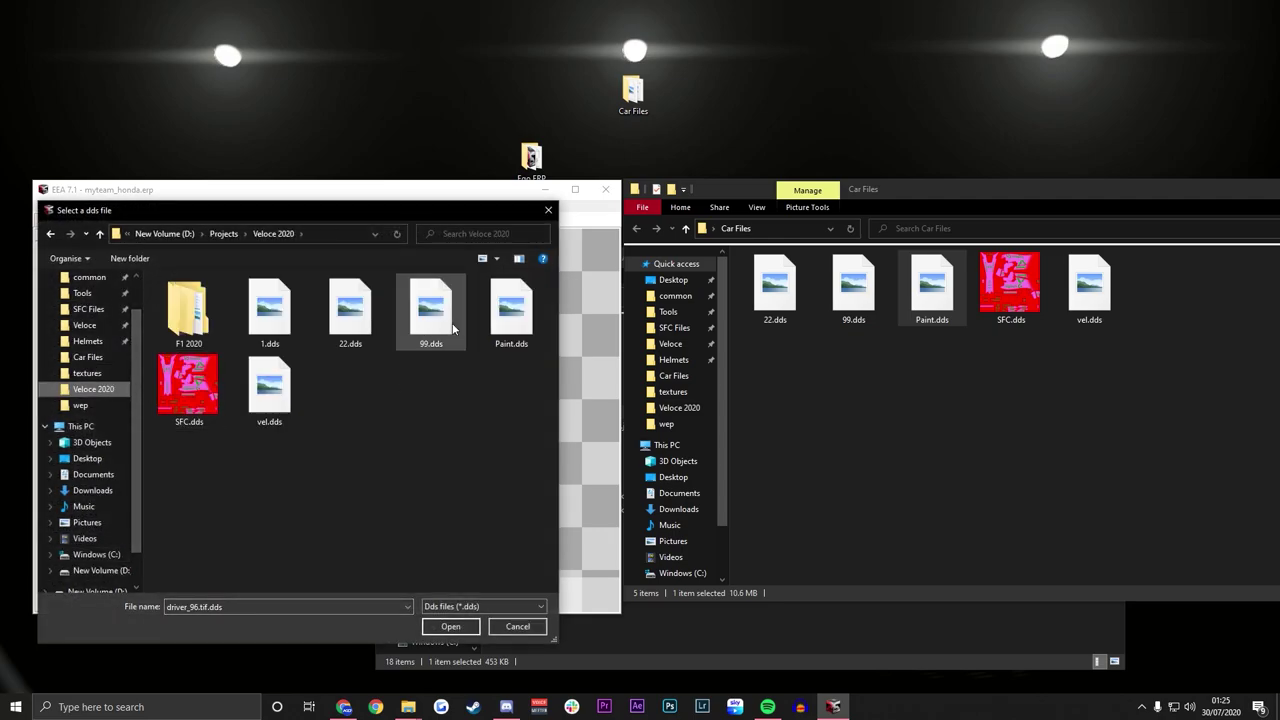
{"action": "double_click", "coordinate": [452, 323]}
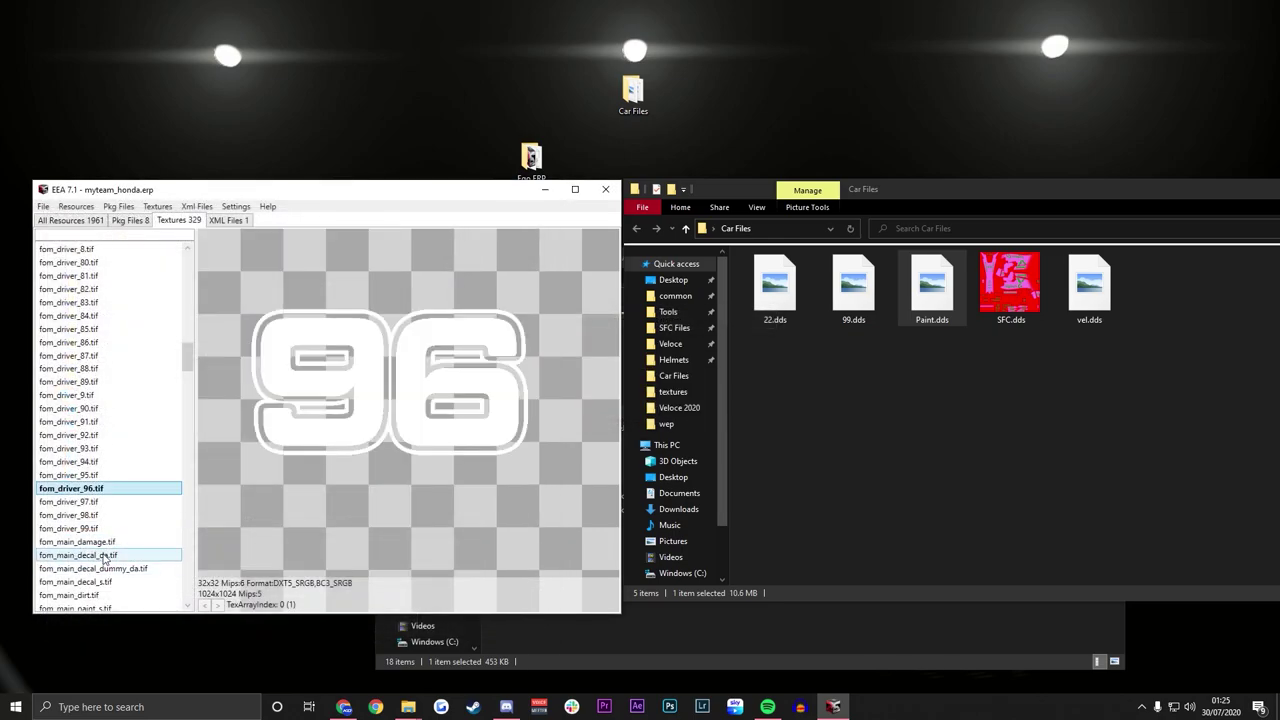
Import Paint.dds from the Veloce 2020 folder into livery_racenet_01_d.tif of myteam_honda.erp, keeping the suggested mipmaps file name
{"action": "scroll", "coordinate": [100, 485], "scroll_direction": "down", "scroll_amount": 20}
{"action": "scroll", "coordinate": [112, 474], "scroll_direction": "down", "scroll_amount": 20}
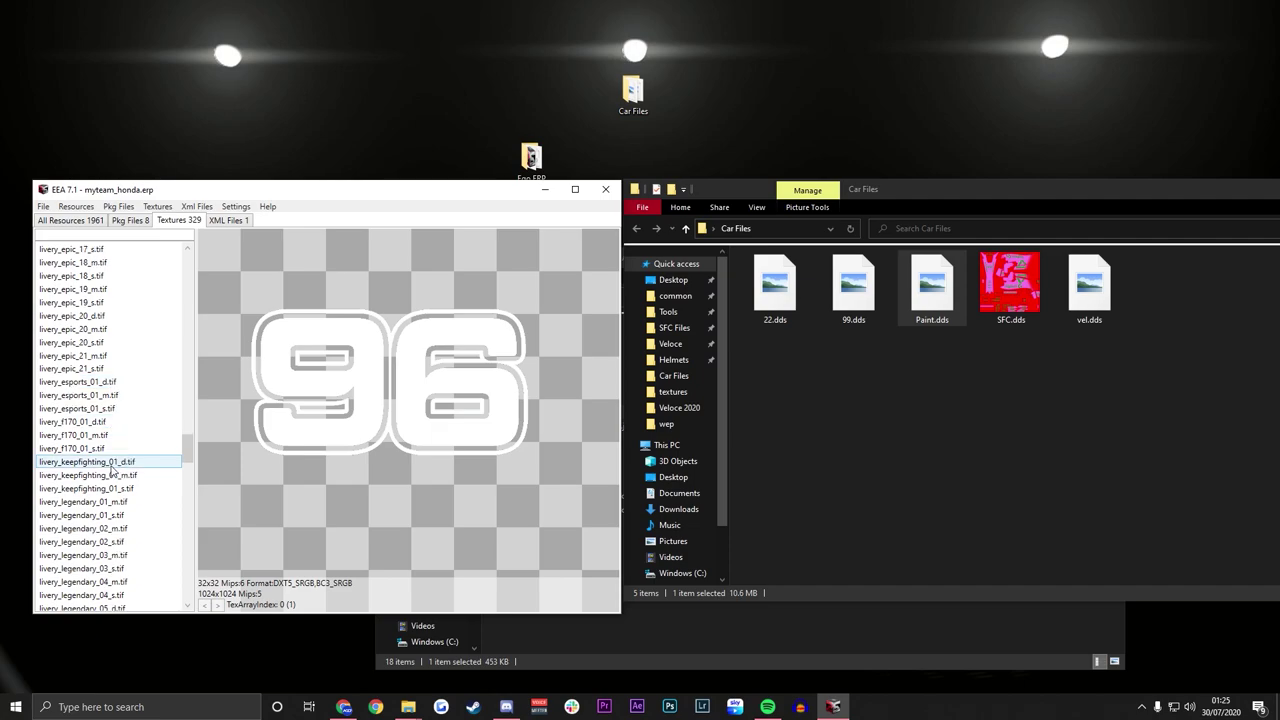
{"action": "left_click", "coordinate": [110, 395]}
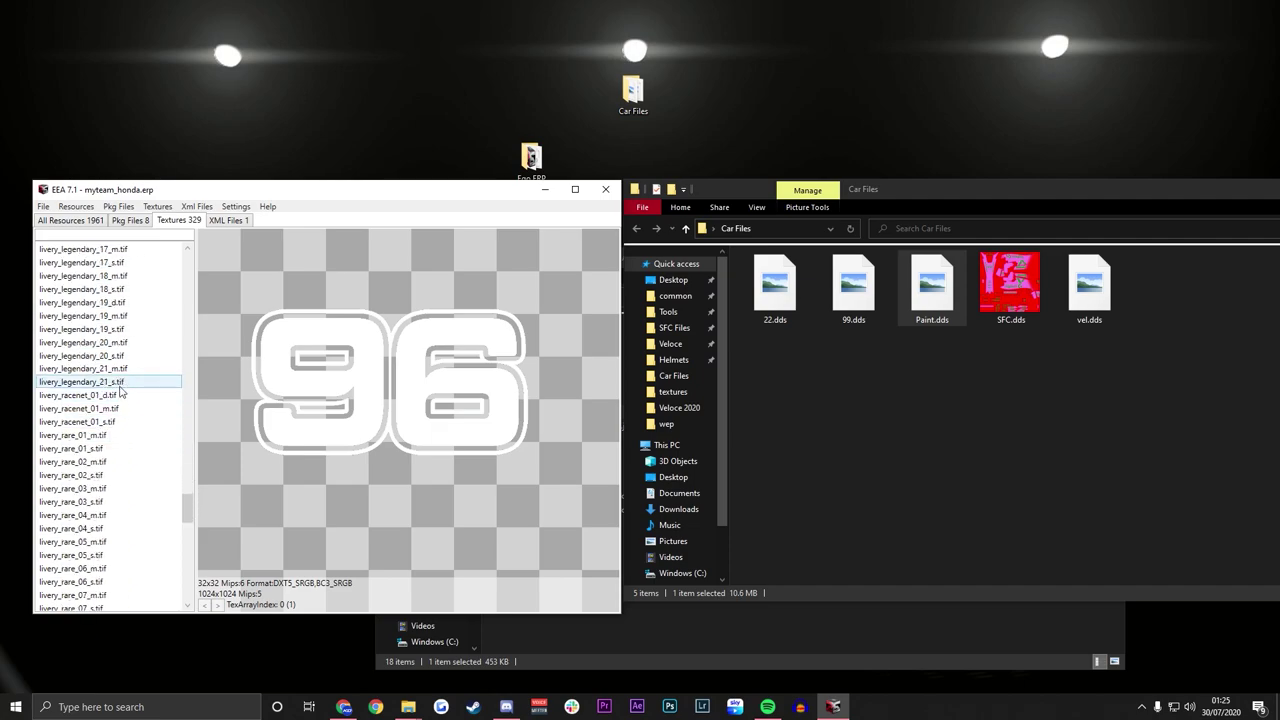
{"action": "left_click", "coordinate": [157, 206]}
{"action": "left_click", "coordinate": [165, 240]}
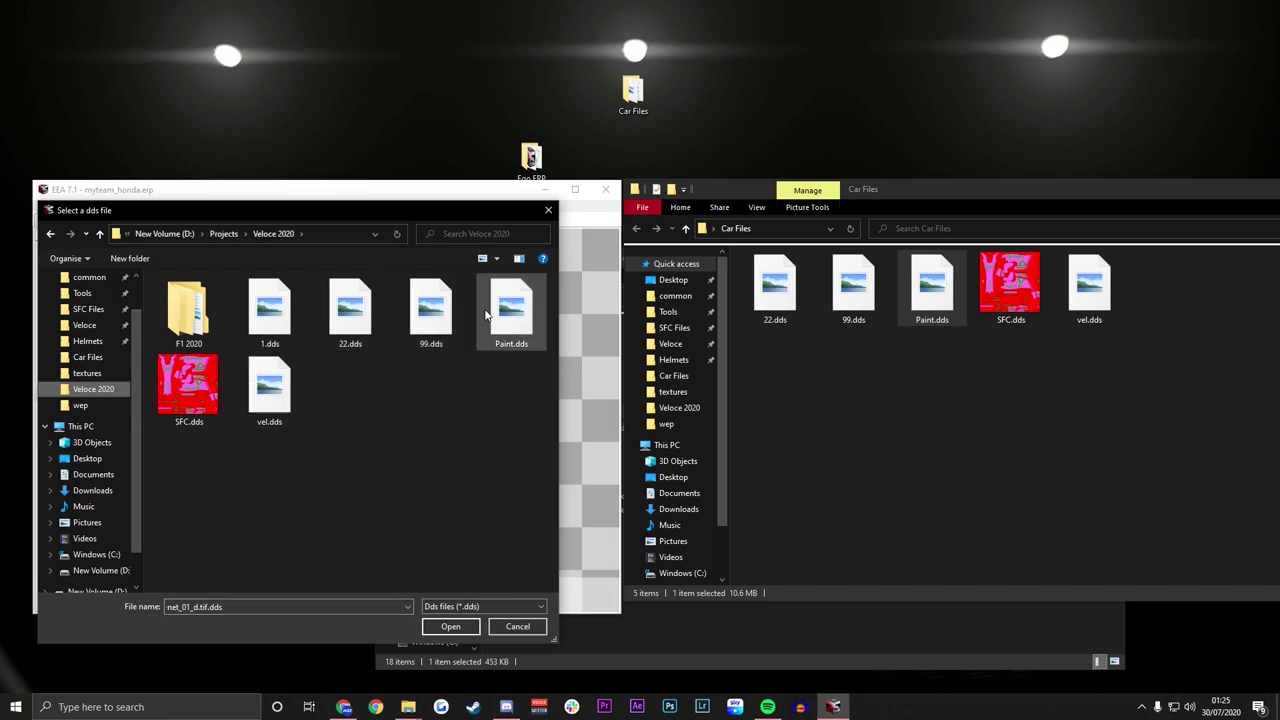
{"action": "double_click", "coordinate": [511, 310]}
{"action": "key", "text": "Return"}
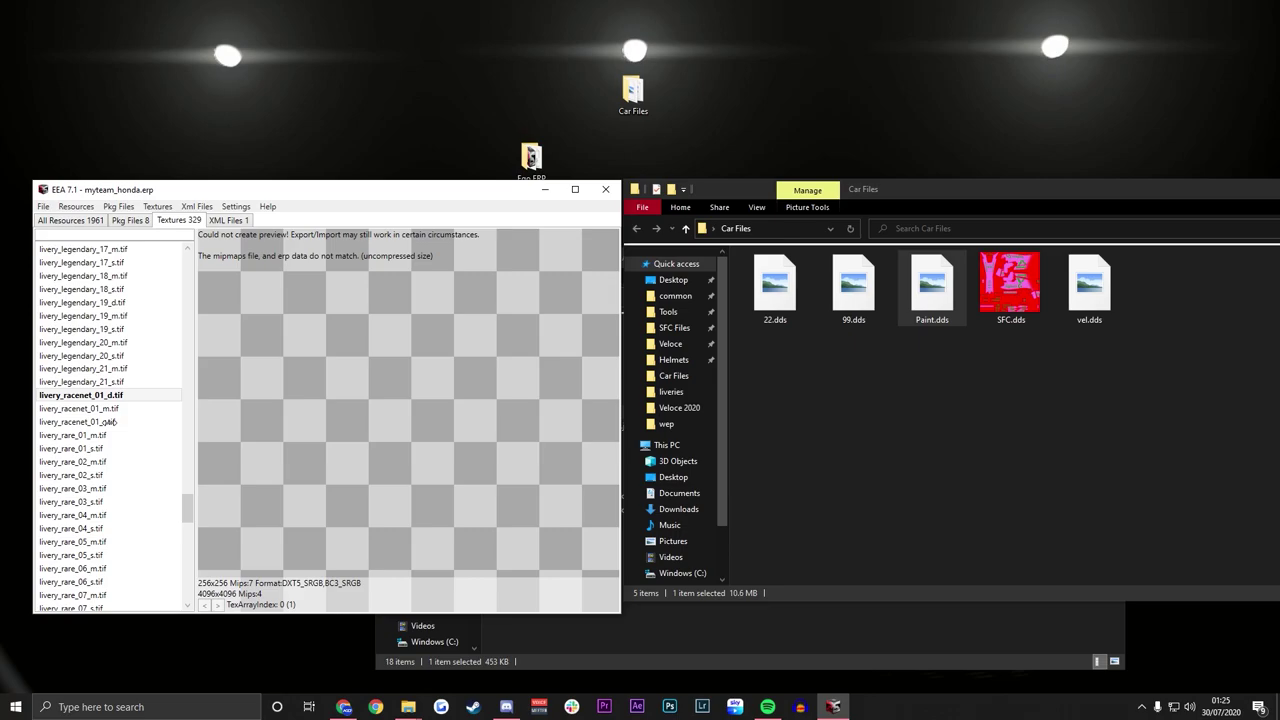
Import SFC.dds from the Veloce 2020 folder into the livery_racenet_01_s.tif texture of myteam_honda.erp
{"action": "left_click", "coordinate": [110, 422]}
{"action": "left_click", "coordinate": [157, 206]}
{"action": "left_click", "coordinate": [168, 243]}
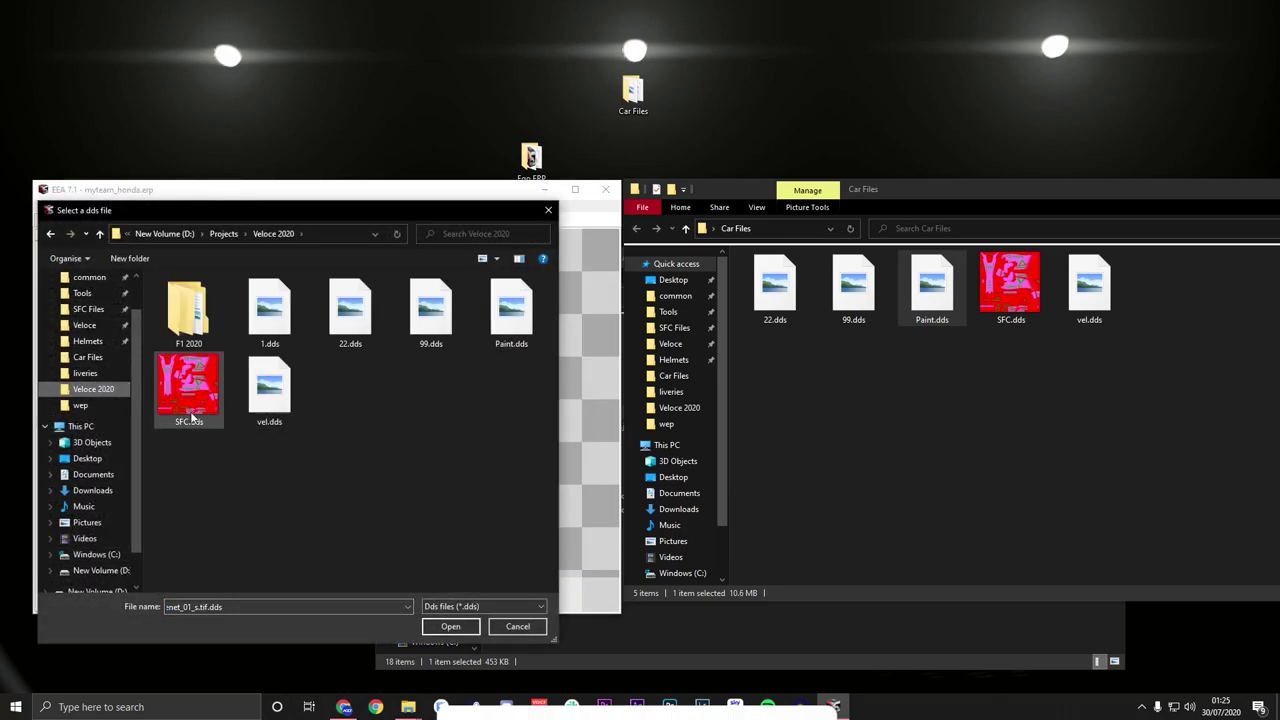
{"action": "double_click", "coordinate": [188, 385]}
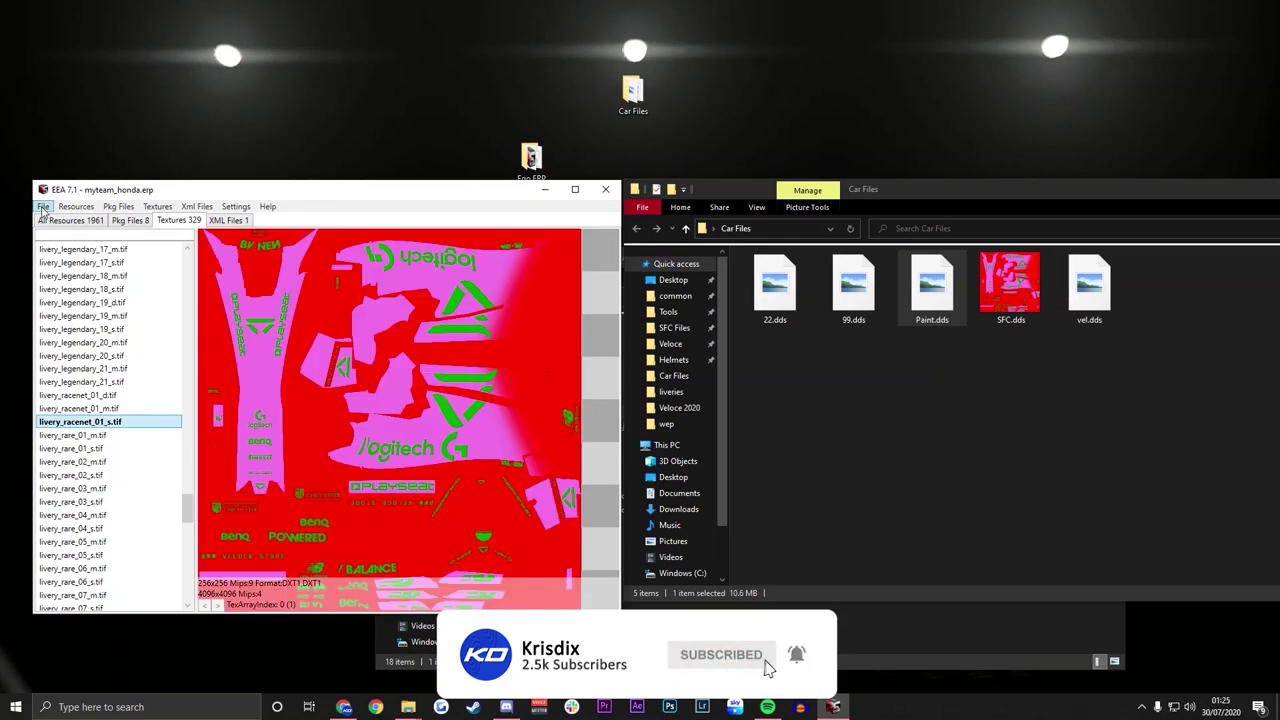
Save myteam_honda.erp in its wep folder, replacing the existing file
{"action": "left_click", "coordinate": [43, 207]}
{"action": "left_click", "coordinate": [60, 238]}
{"action": "left_click", "coordinate": [452, 627]}
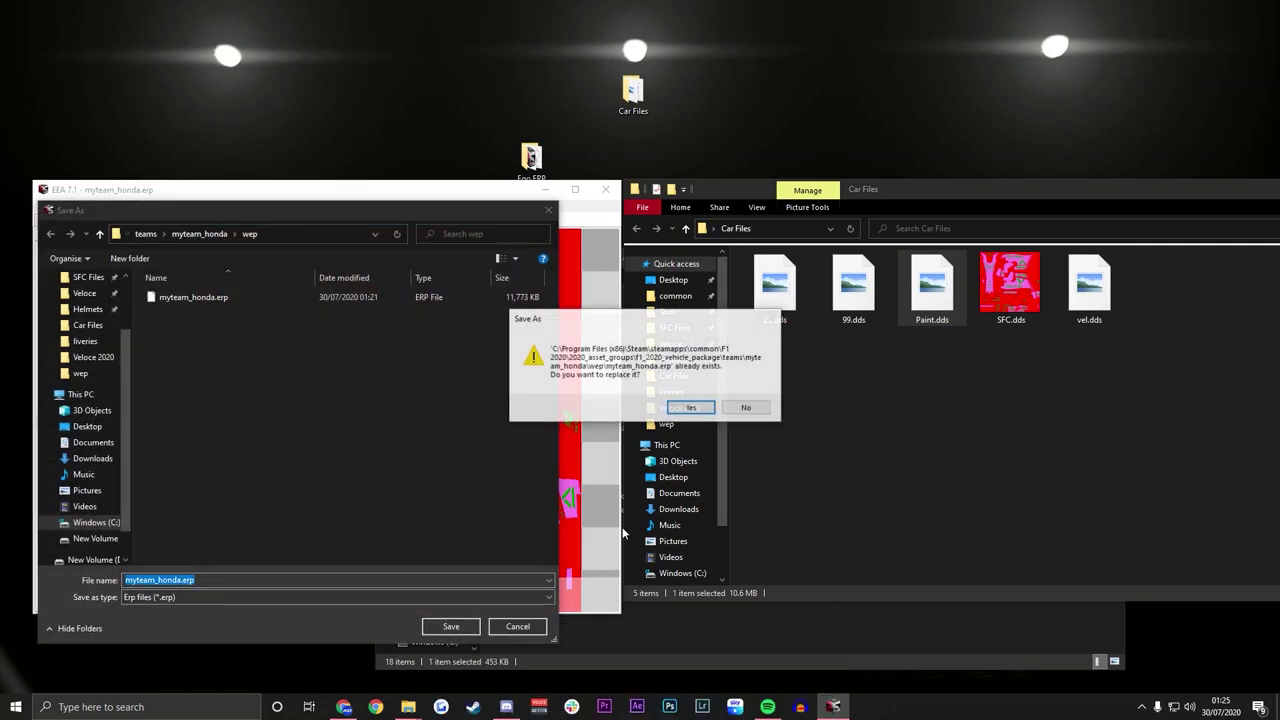
{"action": "left_click", "coordinate": [696, 414]}
Open myteam_mercedes.erp from the wep folder under teams, myteam_mercedes
{"action": "left_click", "coordinate": [44, 207]}
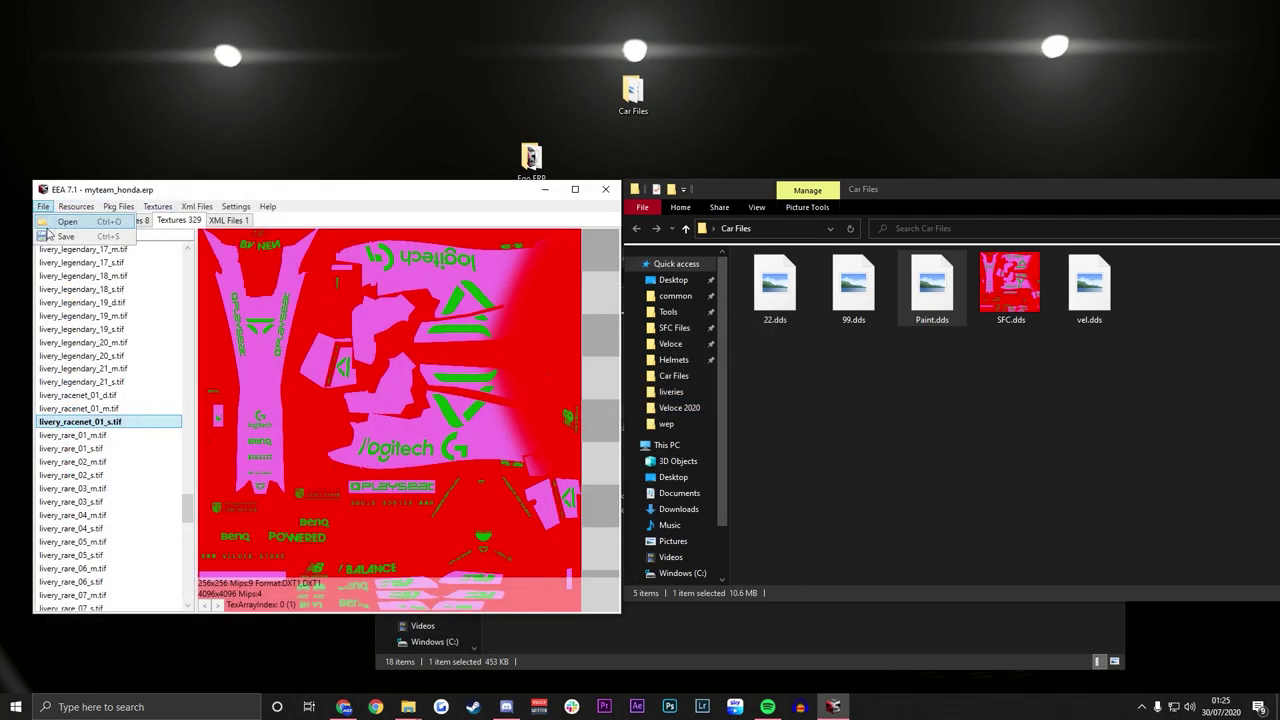
{"action": "left_click", "coordinate": [60, 222]}
{"action": "left_click", "coordinate": [147, 235]}
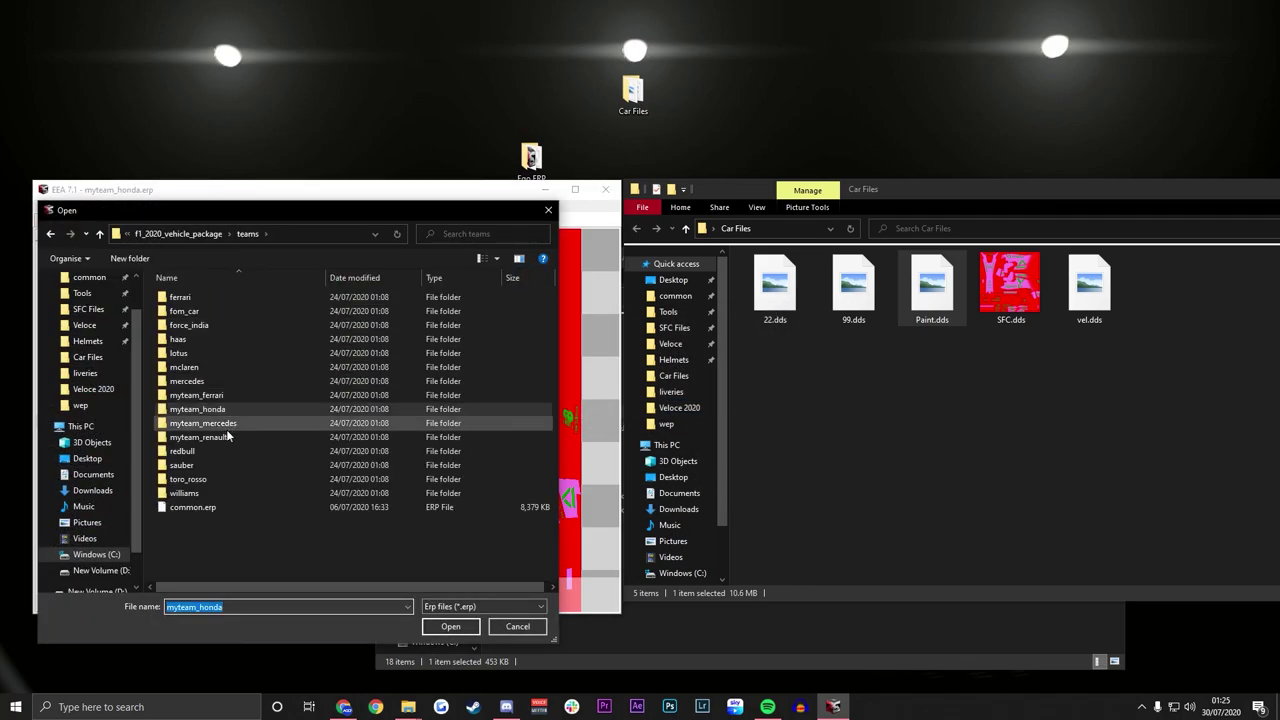
{"action": "double_click", "coordinate": [224, 429]}
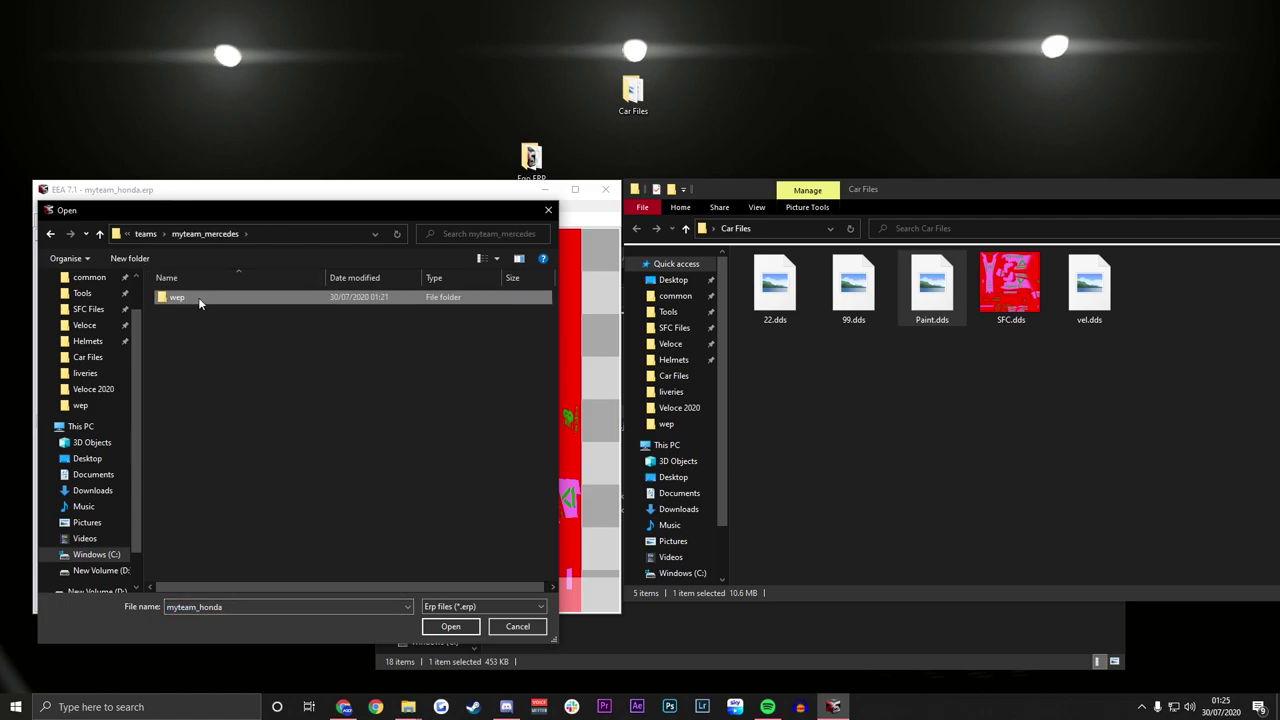
{"action": "double_click", "coordinate": [197, 297]}
{"action": "double_click", "coordinate": [197, 296]}
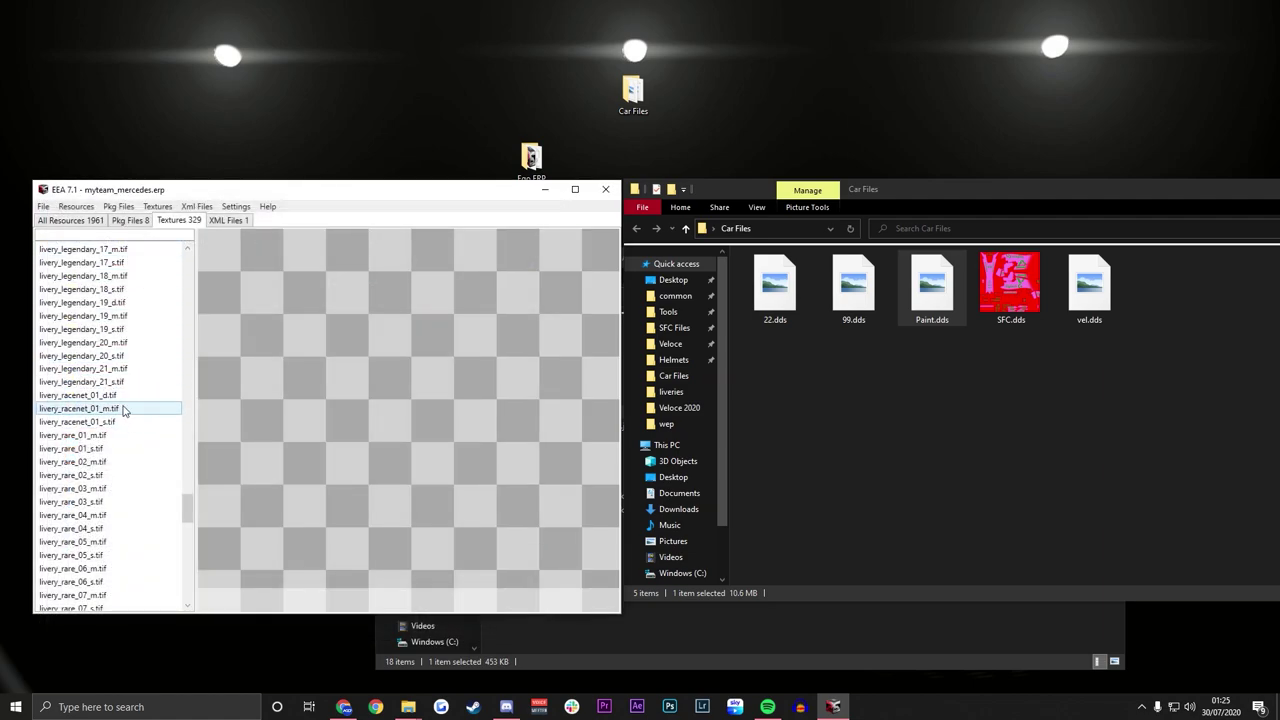
Import Paint.dds from the Veloce 2020 folder into the livery_racenet_01_d.tif texture of myteam_mercedes.erp
{"action": "left_click", "coordinate": [131, 395]}
{"action": "left_click", "coordinate": [158, 207]}
{"action": "left_click", "coordinate": [176, 236]}
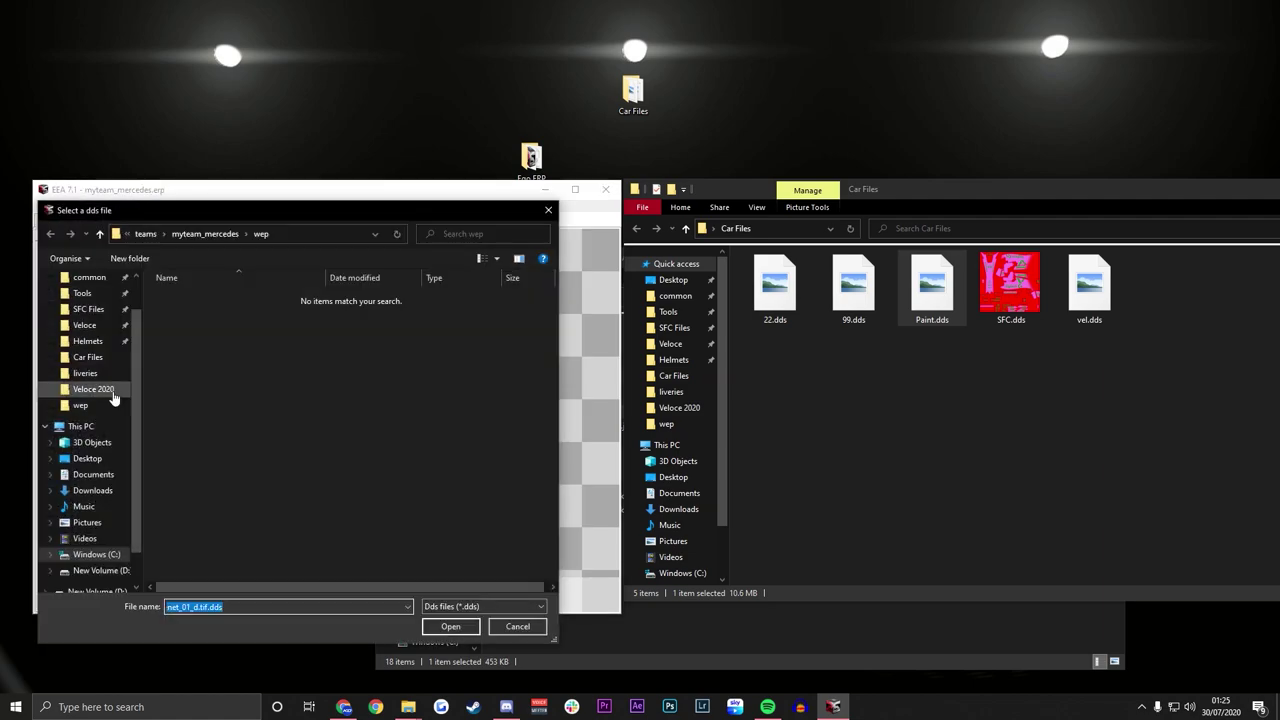
{"action": "left_click", "coordinate": [92, 389]}
{"action": "double_click", "coordinate": [509, 315]}
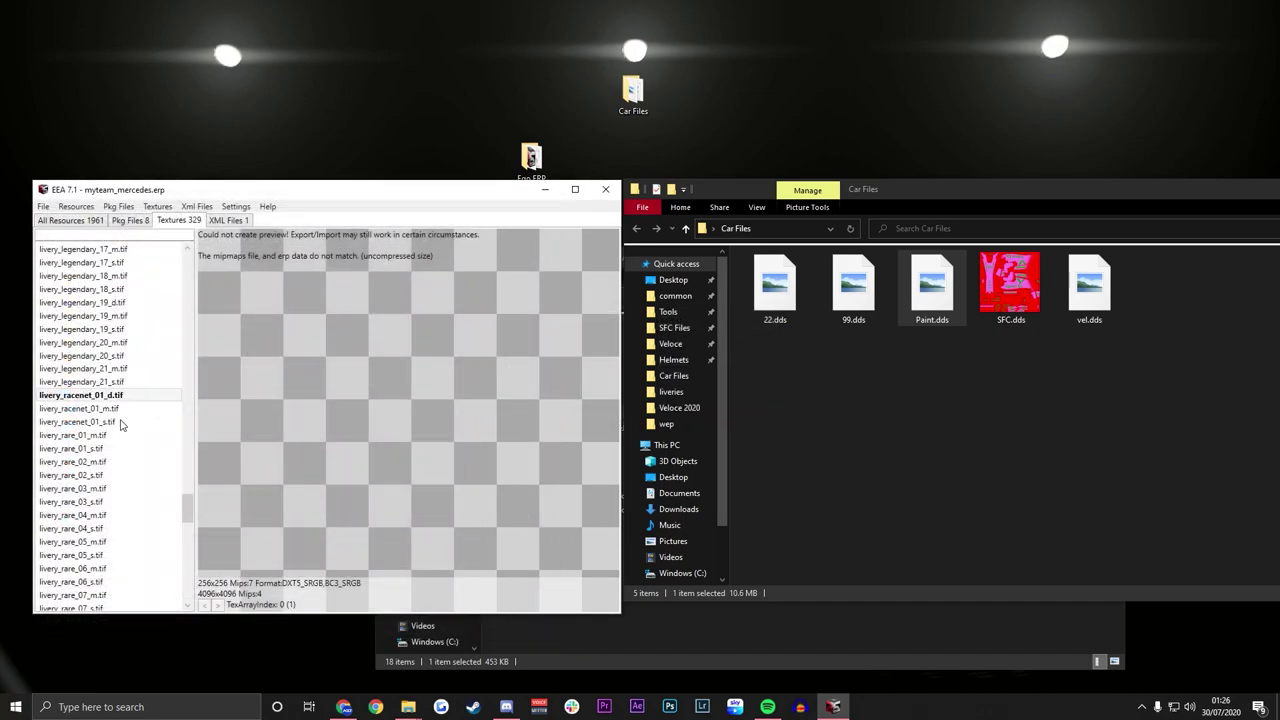
Import SFC.dds from the Veloce 2020 folder into the livery_racenet_01_s.tif texture of myteam_mercedes.erp
{"action": "left_click", "coordinate": [113, 426]}
{"action": "left_click", "coordinate": [157, 206]}
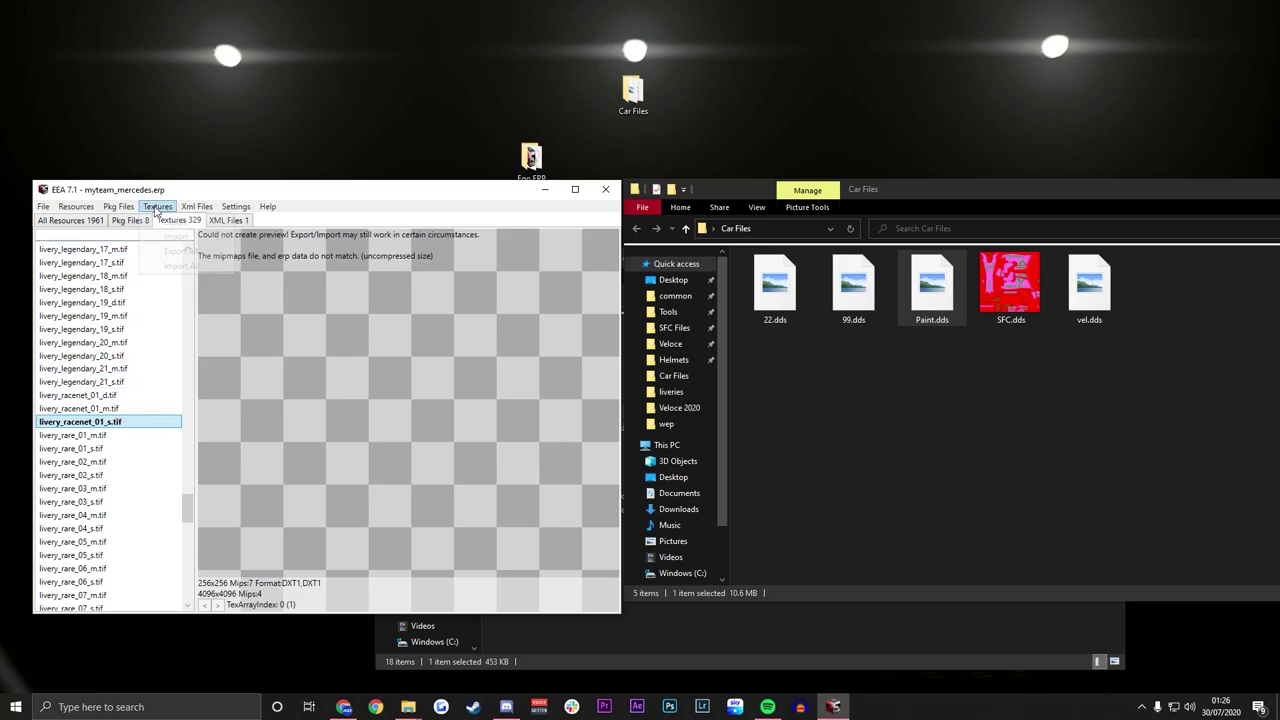
{"action": "left_click", "coordinate": [180, 224]}
{"action": "left_click", "coordinate": [93, 389]}
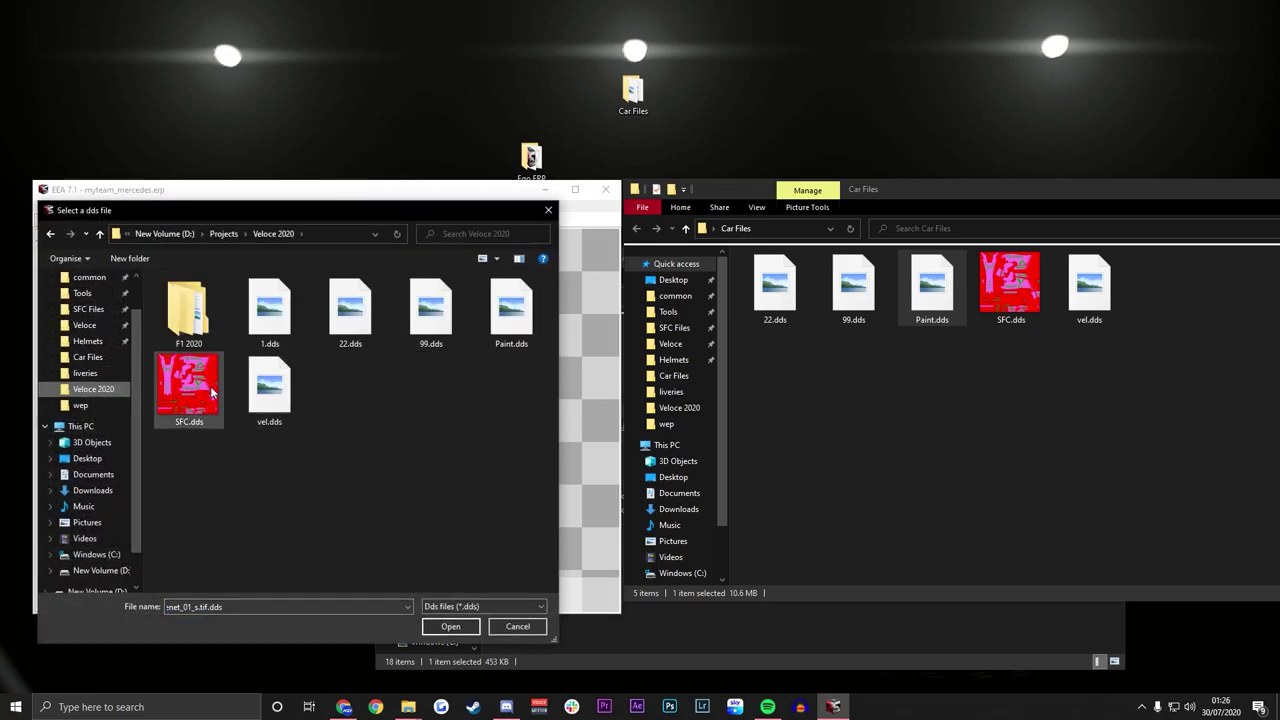
{"action": "double_click", "coordinate": [195, 385]}
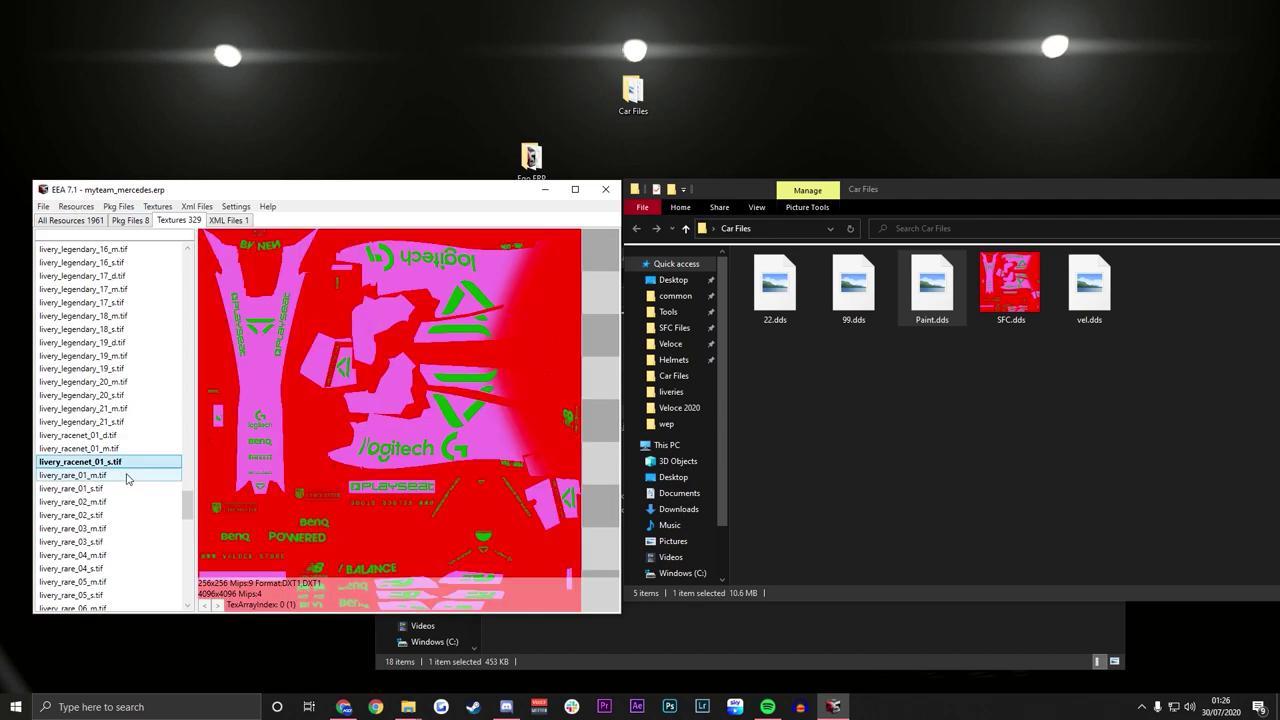
Import 99.dds from the Veloce 2020 folder into fom_driver_96.tif of myteam_mercedes.erp, keeping the suggested mipmaps name fom_driver_96.tif.mipmaps
{"action": "scroll", "coordinate": [126, 480], "scroll_direction": "up", "scroll_amount": 20}
{"action": "scroll", "coordinate": [121, 498], "scroll_direction": "up", "scroll_amount": 15}
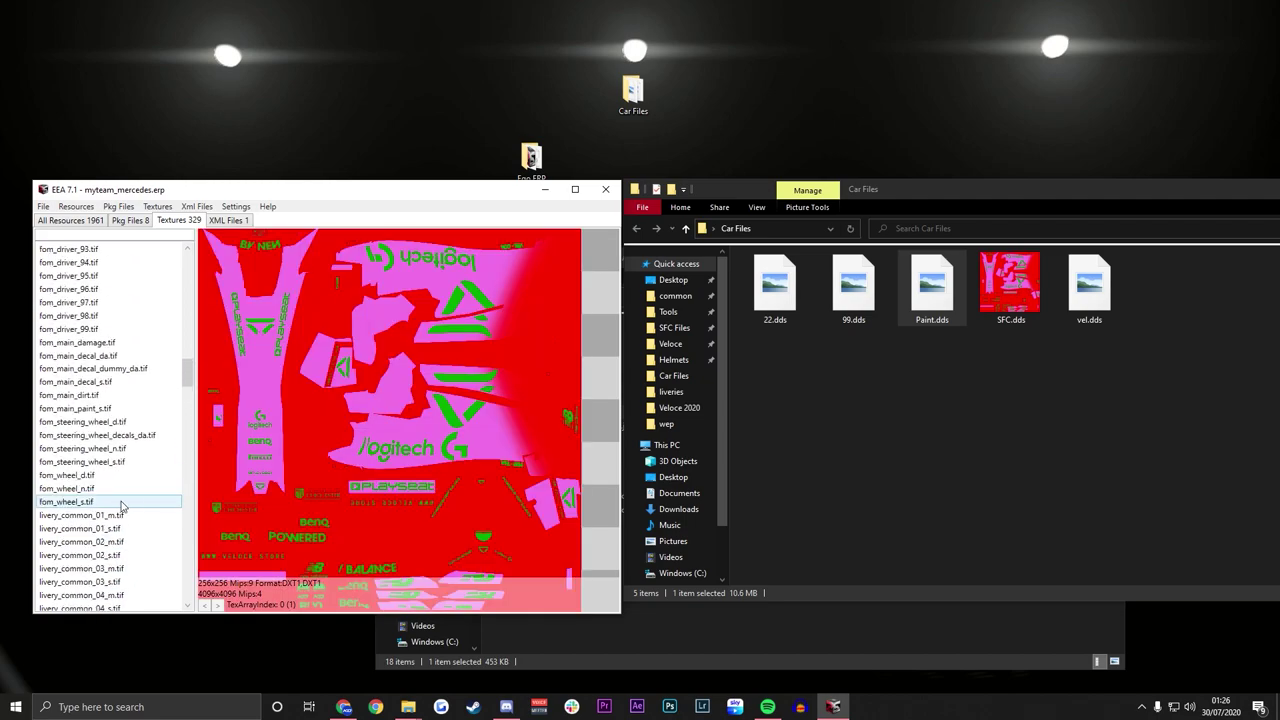
{"action": "left_click", "coordinate": [109, 458]}
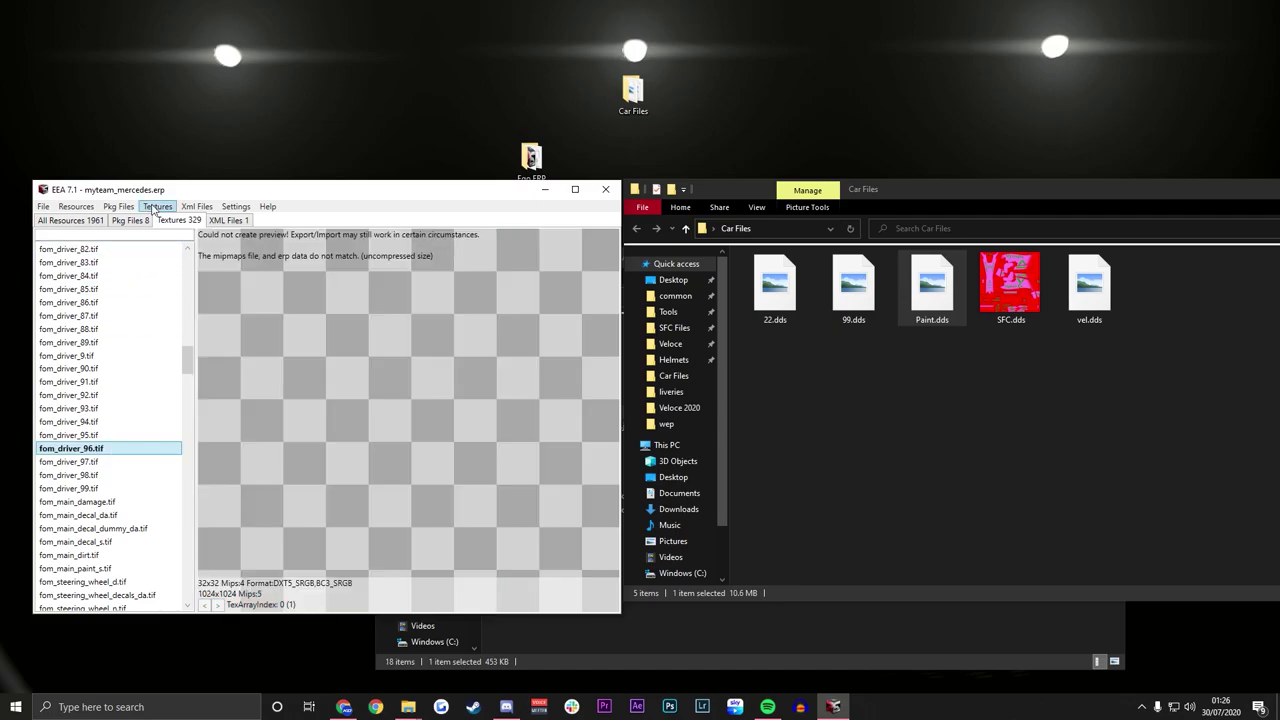
{"action": "left_click", "coordinate": [157, 206]}
{"action": "left_click", "coordinate": [170, 236]}
{"action": "left_click", "coordinate": [93, 389]}
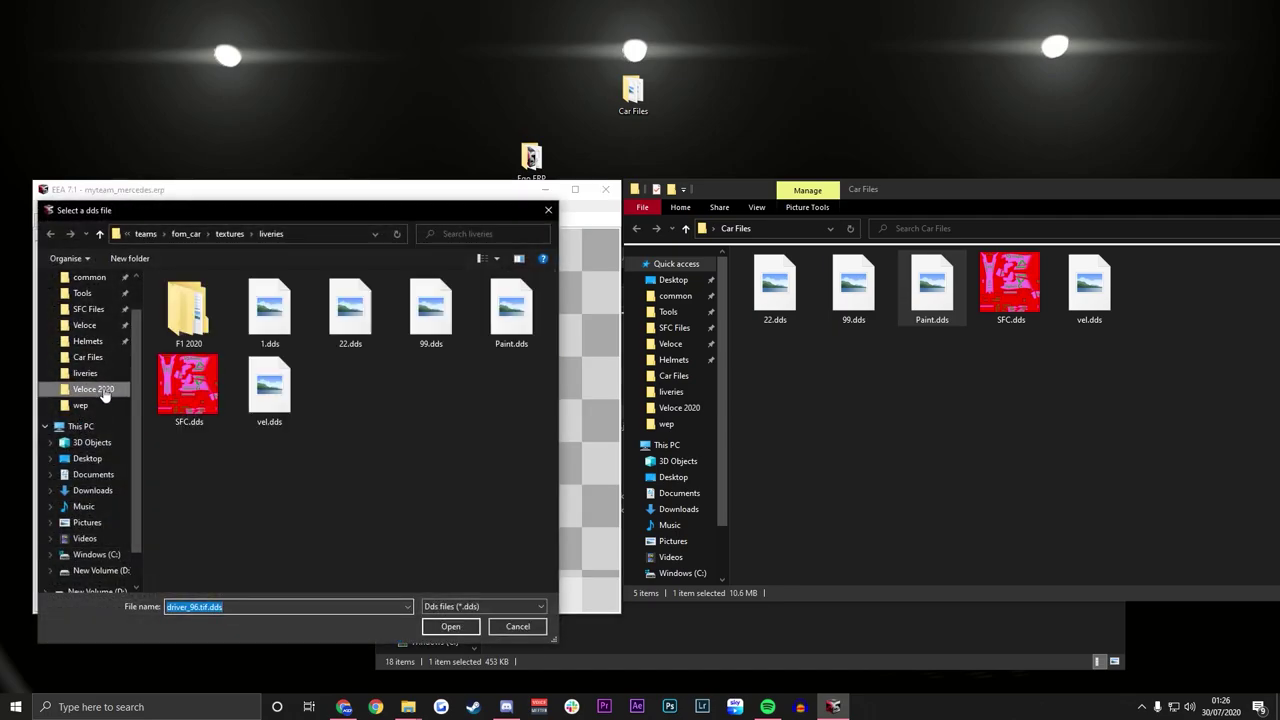
{"action": "double_click", "coordinate": [433, 340]}
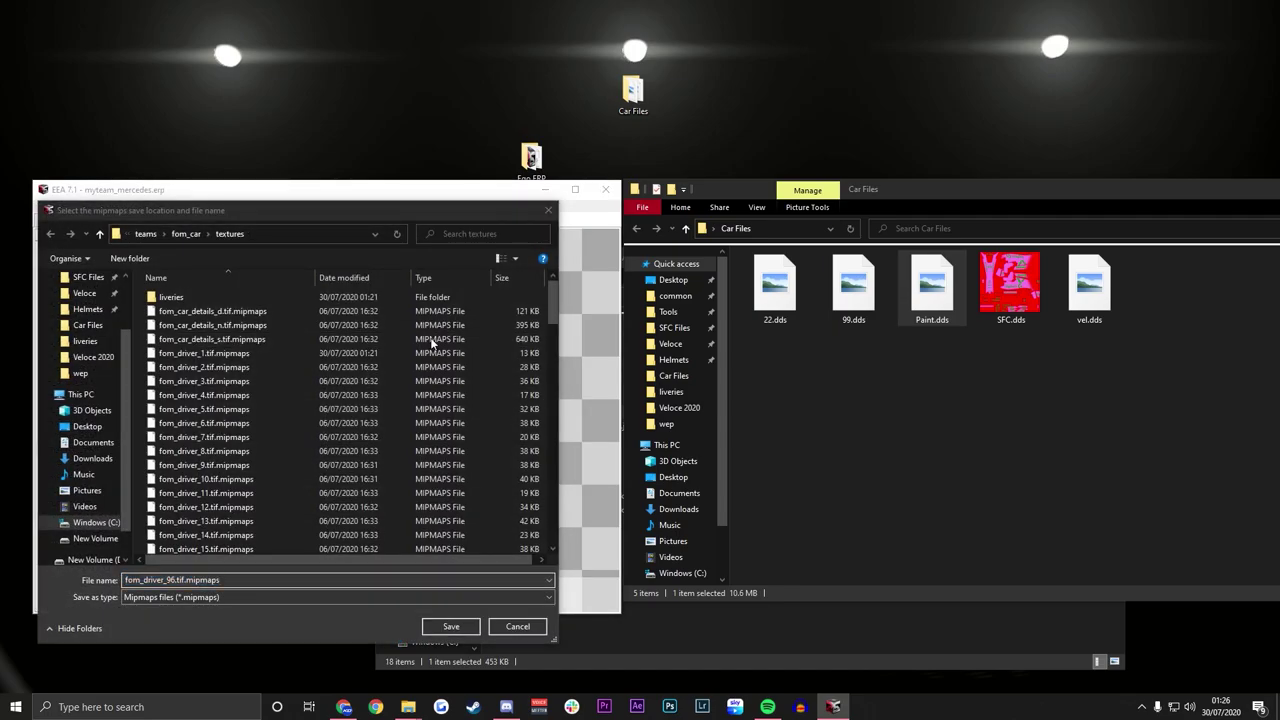
{"action": "key", "text": "Return"}
{"action": "scroll", "coordinate": [105, 445], "scroll_direction": "up", "scroll_amount": 20}
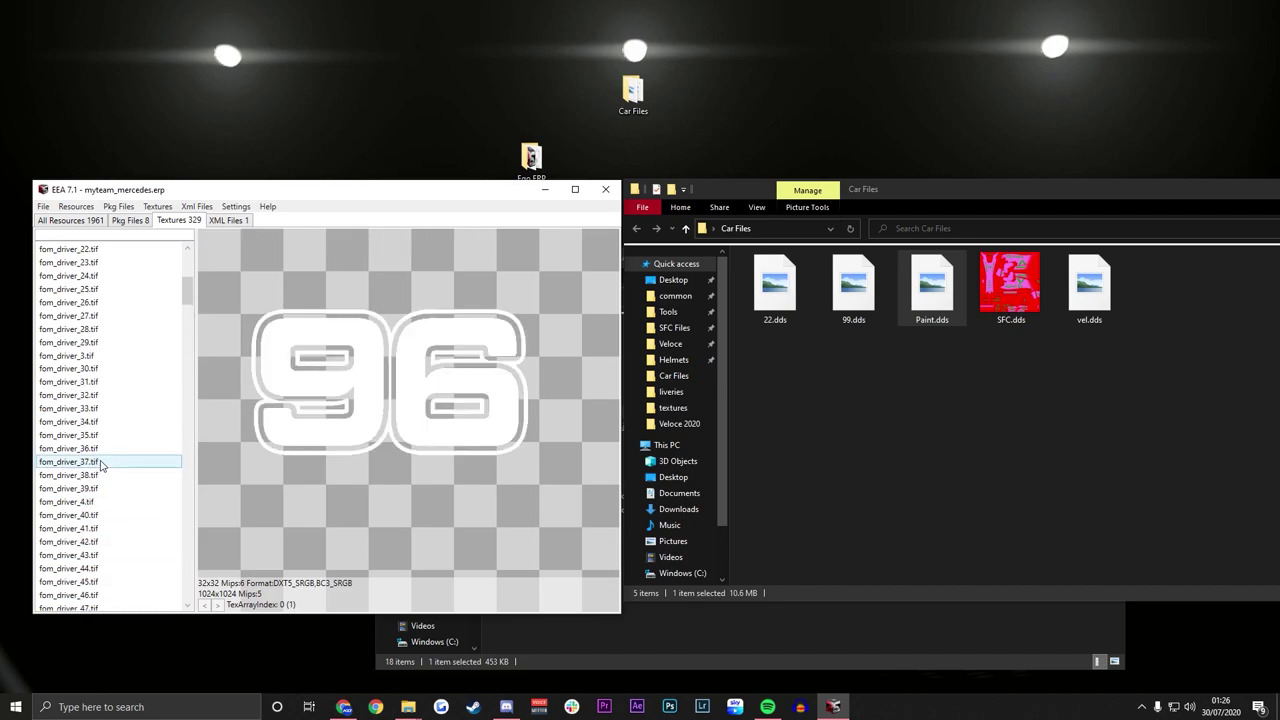
Import 22.dds from the Veloce 2020 folder into fom_driver_22.tif of myteam_mercedes.erp, keeping the suggested mipmaps file name
{"action": "left_click", "coordinate": [68, 248]}
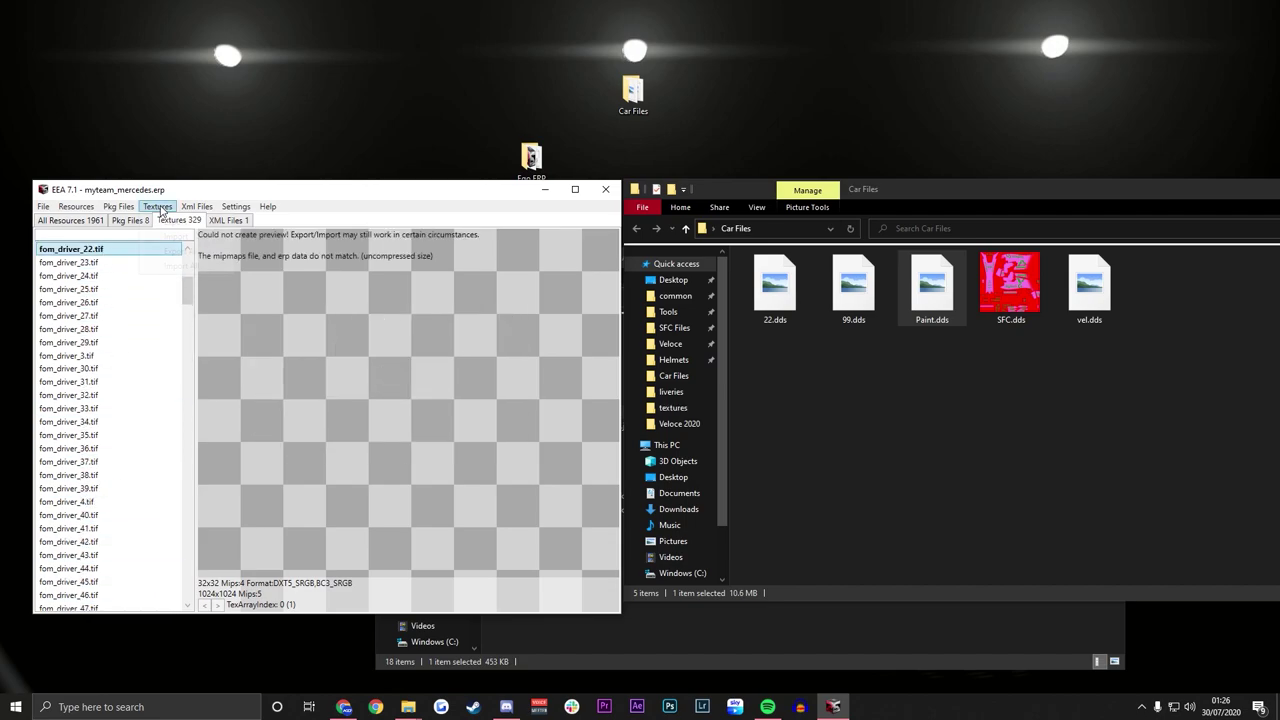
{"action": "left_click", "coordinate": [157, 206]}
{"action": "left_click", "coordinate": [180, 242]}
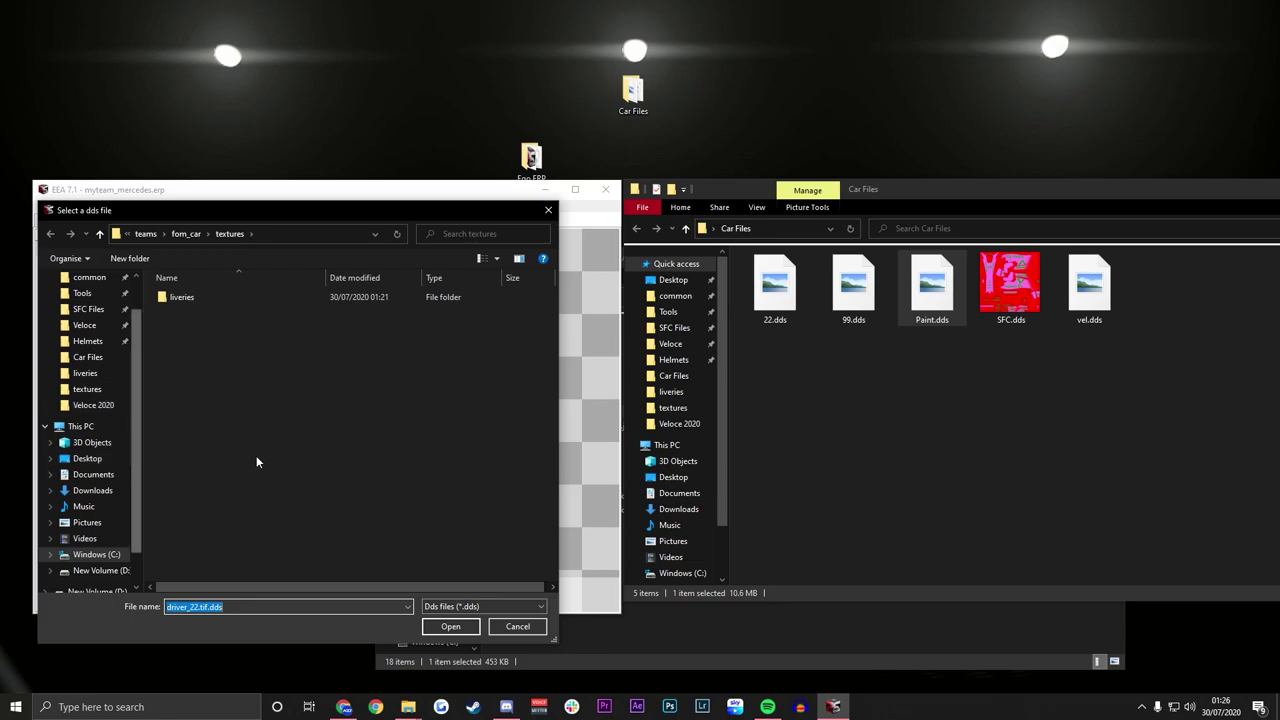
{"action": "left_click", "coordinate": [82, 407]}
{"action": "double_click", "coordinate": [351, 325]}
{"action": "key", "text": "Return"}
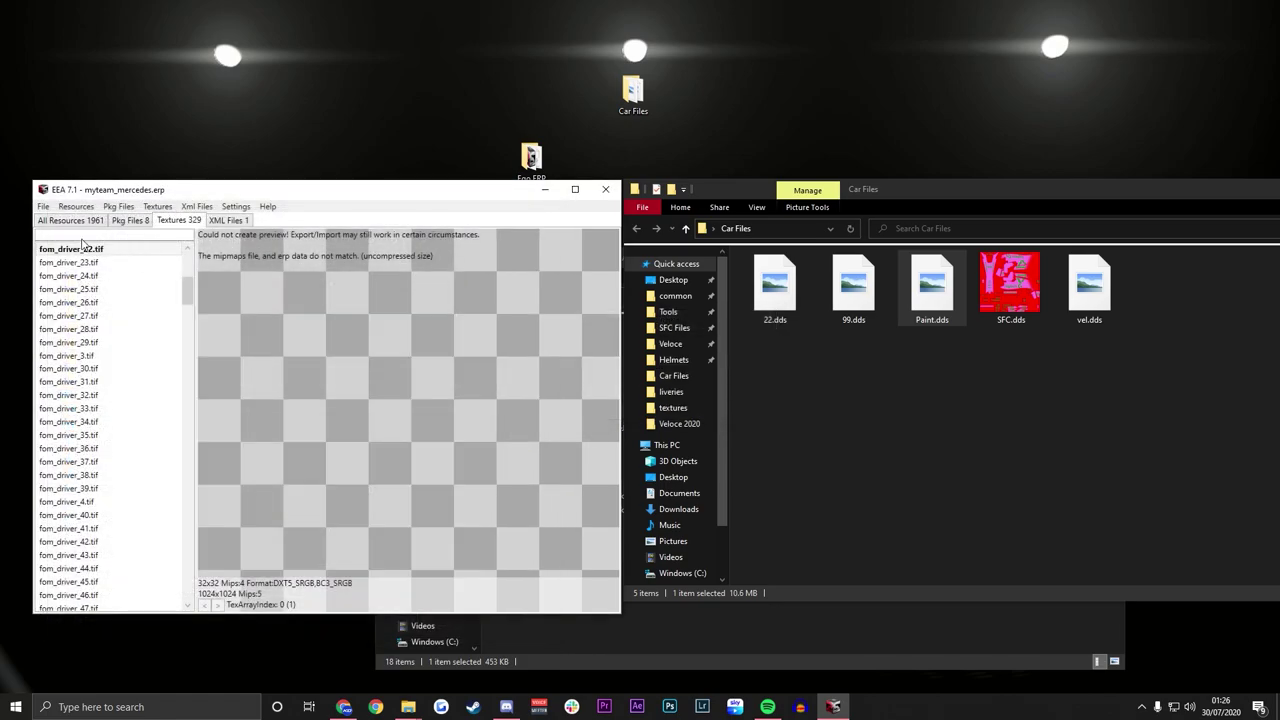
Save myteam_mercedes.erp in its wep folder, replacing the existing file
{"action": "left_click", "coordinate": [45, 207]}
{"action": "left_click", "coordinate": [70, 238]}
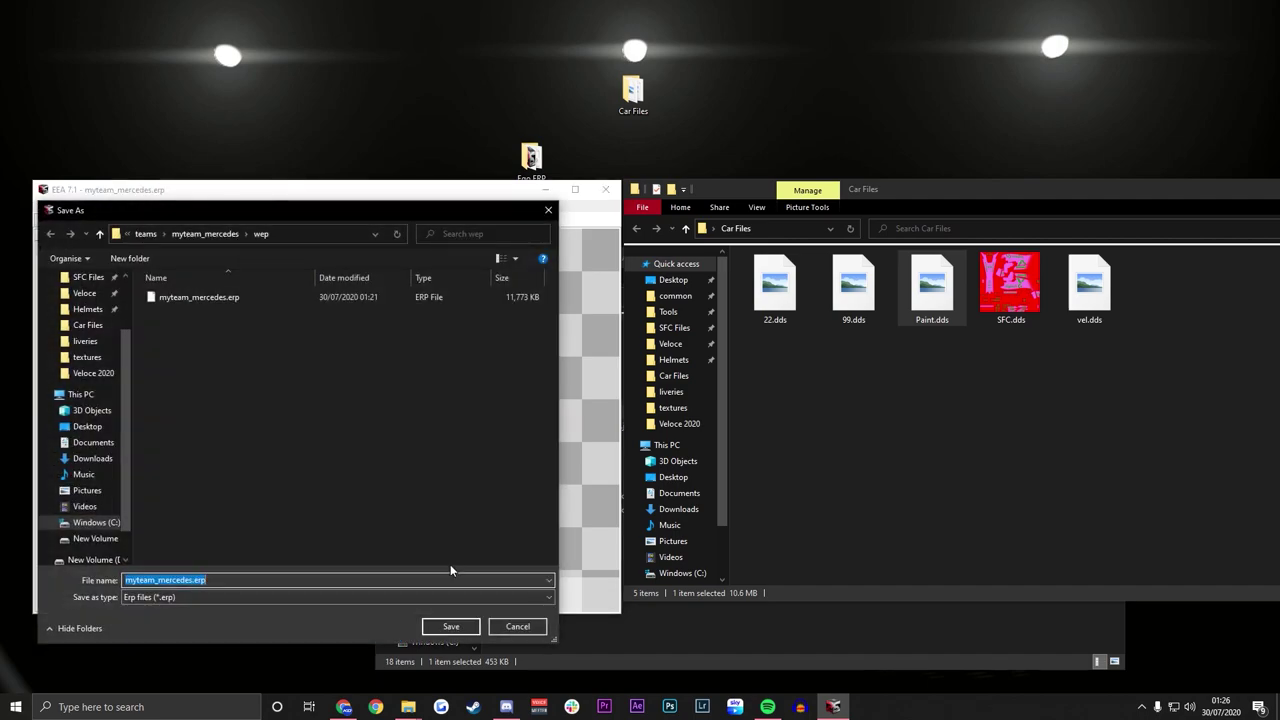
{"action": "left_click", "coordinate": [452, 627]}
{"action": "left_click", "coordinate": [680, 406]}
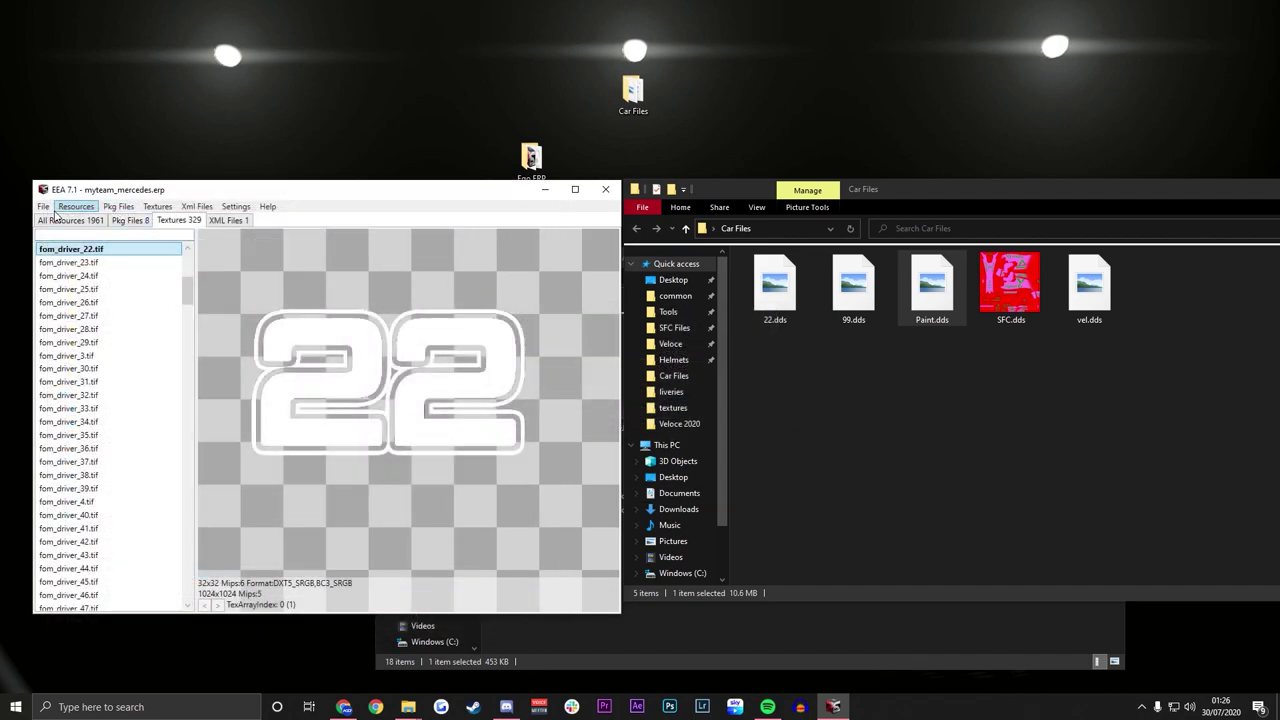
Open myteam_renault.erp from the wep folder under teams, myteam_renault
{"action": "left_click", "coordinate": [44, 207]}
{"action": "left_click", "coordinate": [62, 221]}
{"action": "left_click", "coordinate": [211, 232]}
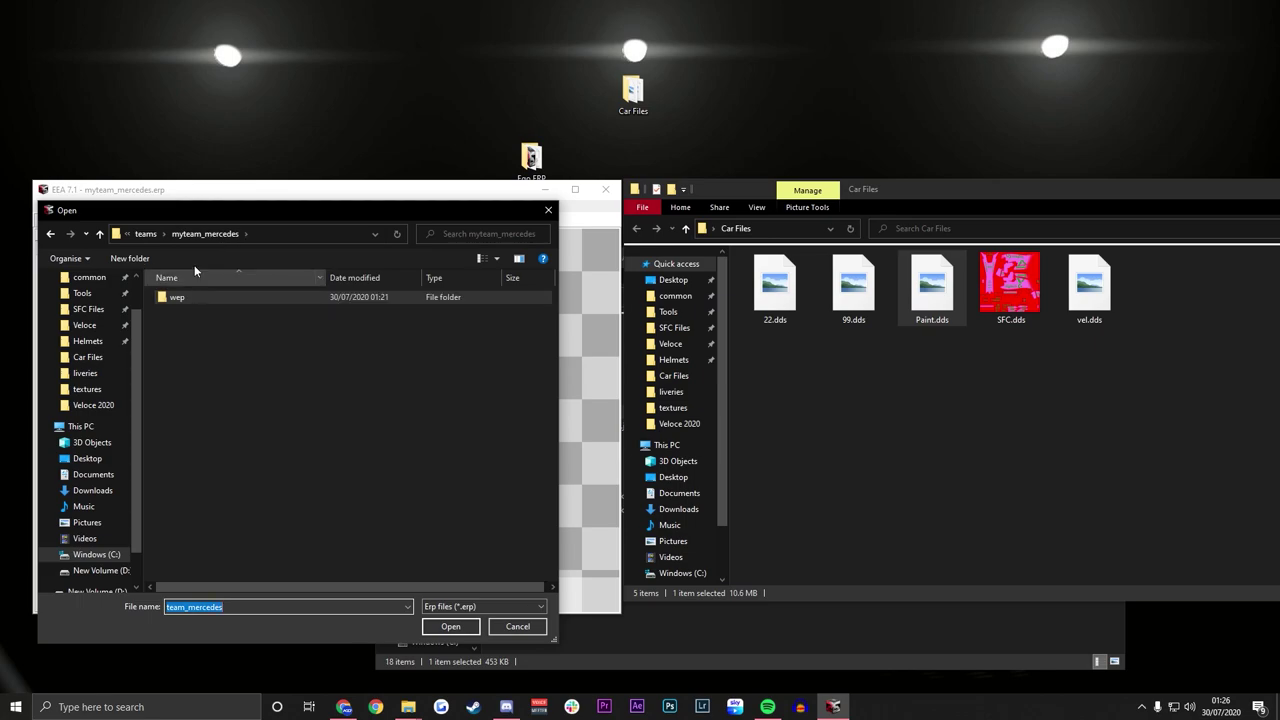
{"action": "left_click", "coordinate": [140, 235]}
{"action": "double_click", "coordinate": [214, 437]}
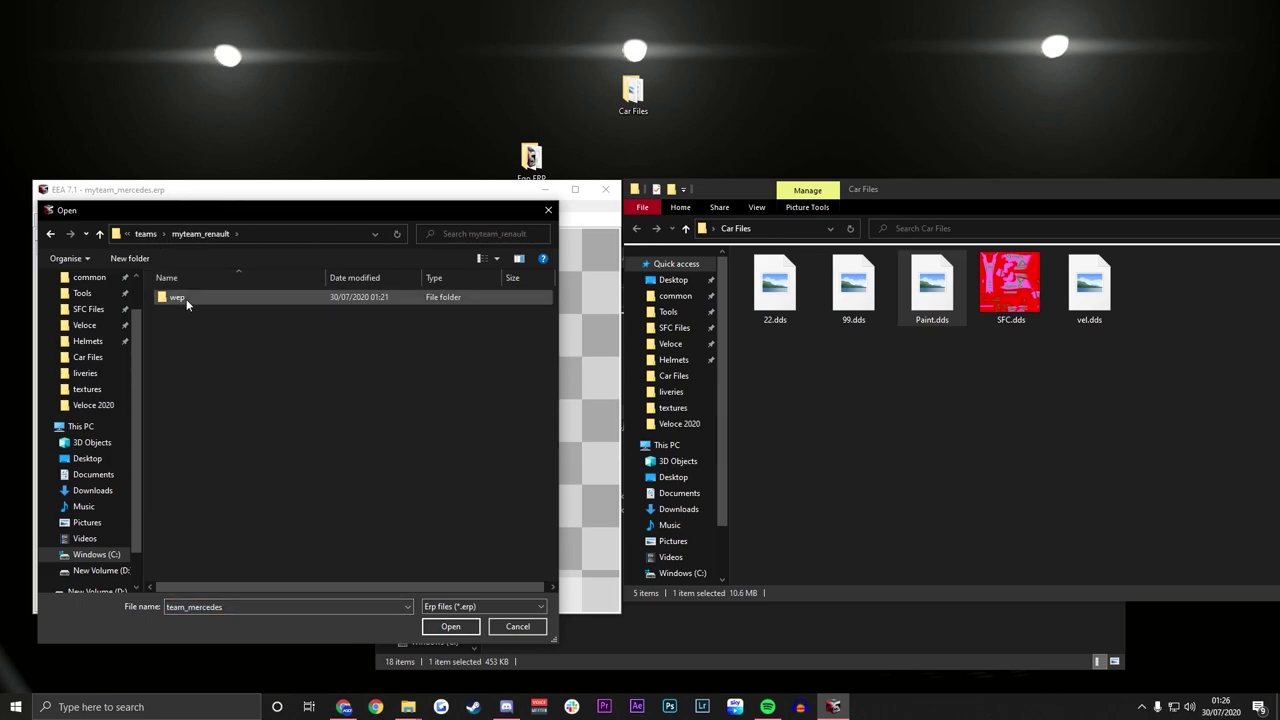
{"action": "double_click", "coordinate": [186, 298]}
{"action": "double_click", "coordinate": [186, 298]}
Import 22.dds from the Veloce 2020 folder into the fom_driver_22.tif texture of myteam_renault.erp
{"action": "left_click_drag", "start_coordinate": [145, 358], "coordinate": [104, 249]}
{"action": "left_click", "coordinate": [157, 206]}
{"action": "left_click", "coordinate": [165, 236]}
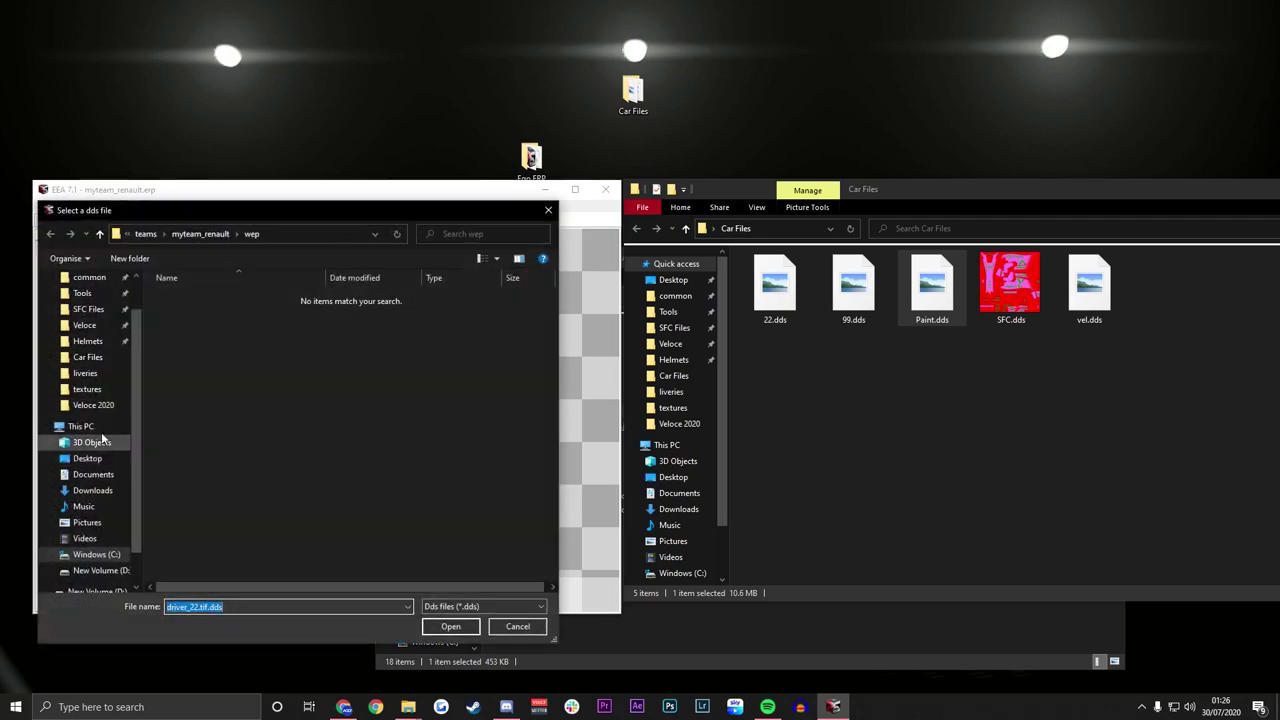
{"action": "double_click", "coordinate": [334, 320]}
{"action": "double_click", "coordinate": [174, 345]}
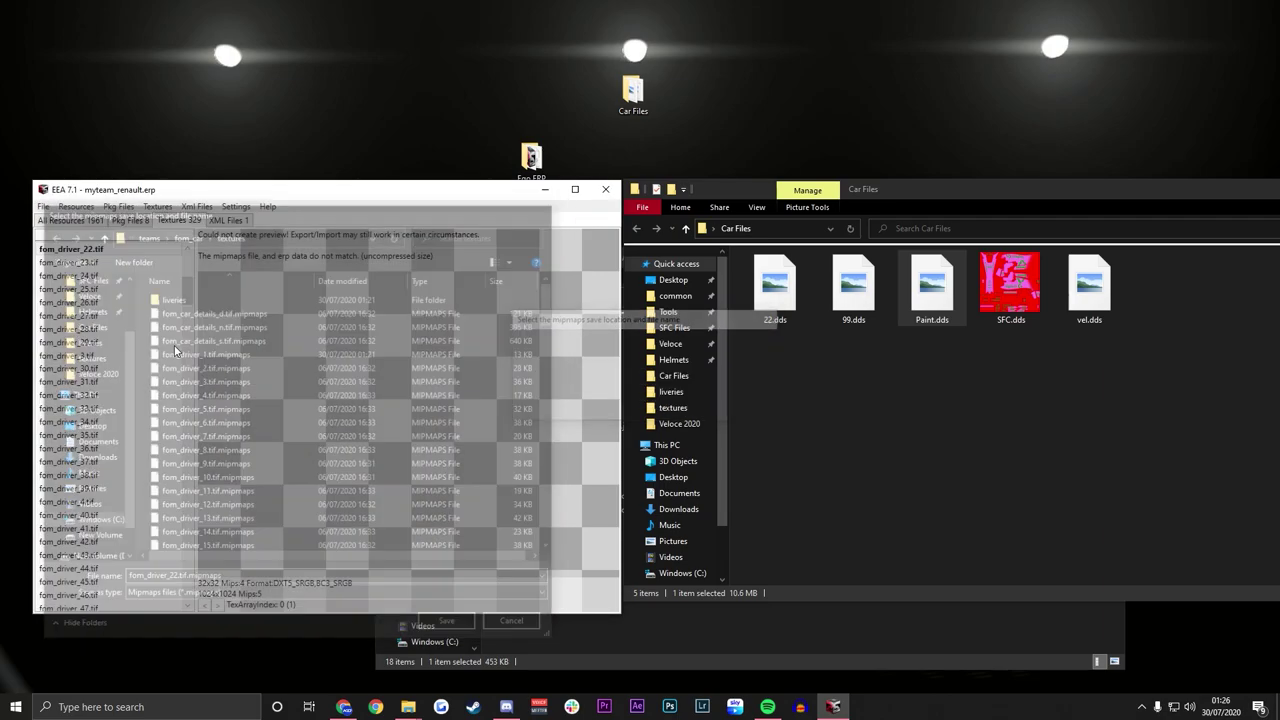
Import 99.dds from the Veloce 2020 folder into the fom_driver_96.tif texture of myteam_renault.erp
{"action": "scroll", "coordinate": [114, 480], "scroll_direction": "down", "scroll_amount": 15}
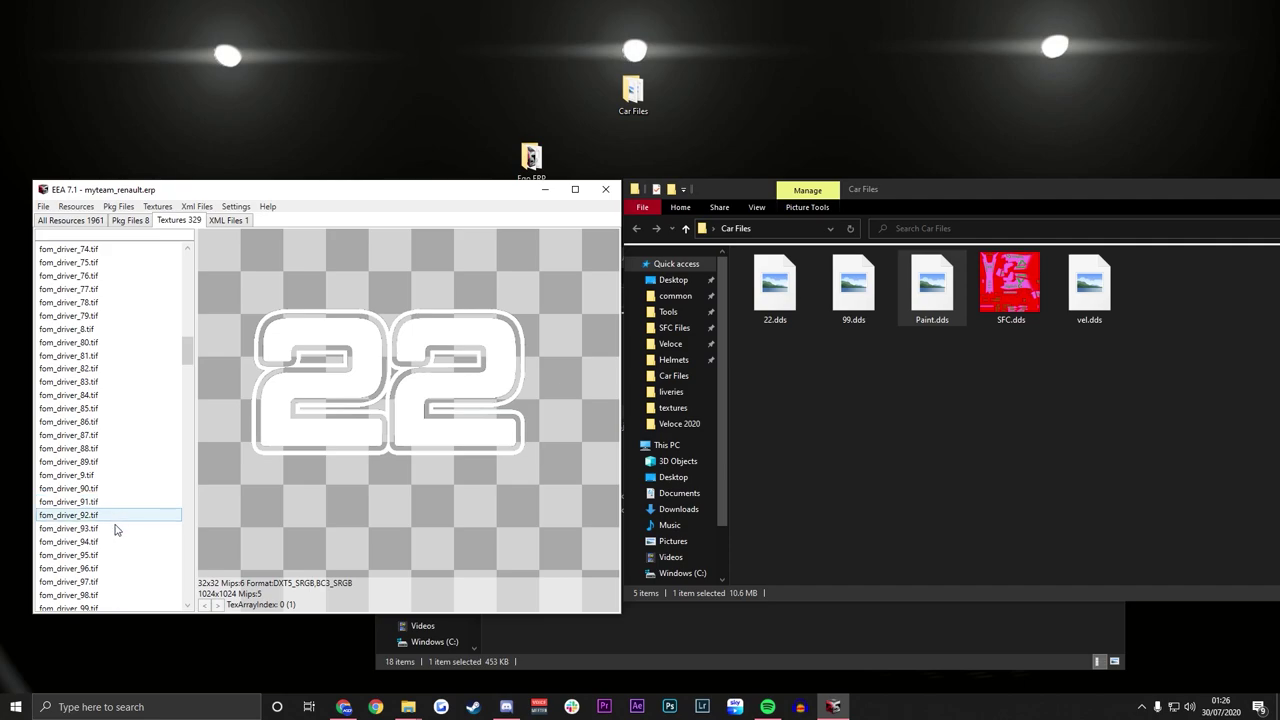
{"action": "left_click", "coordinate": [112, 568]}
{"action": "left_click", "coordinate": [157, 206]}
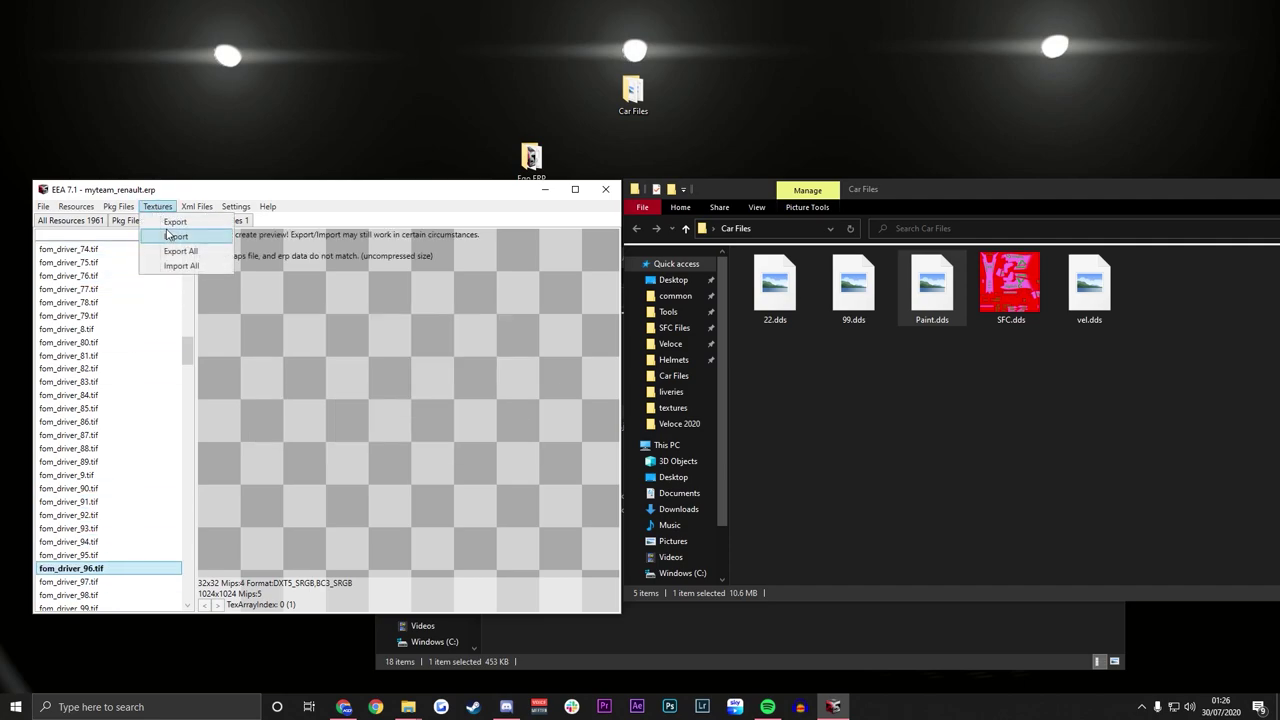
{"action": "left_click", "coordinate": [167, 236]}
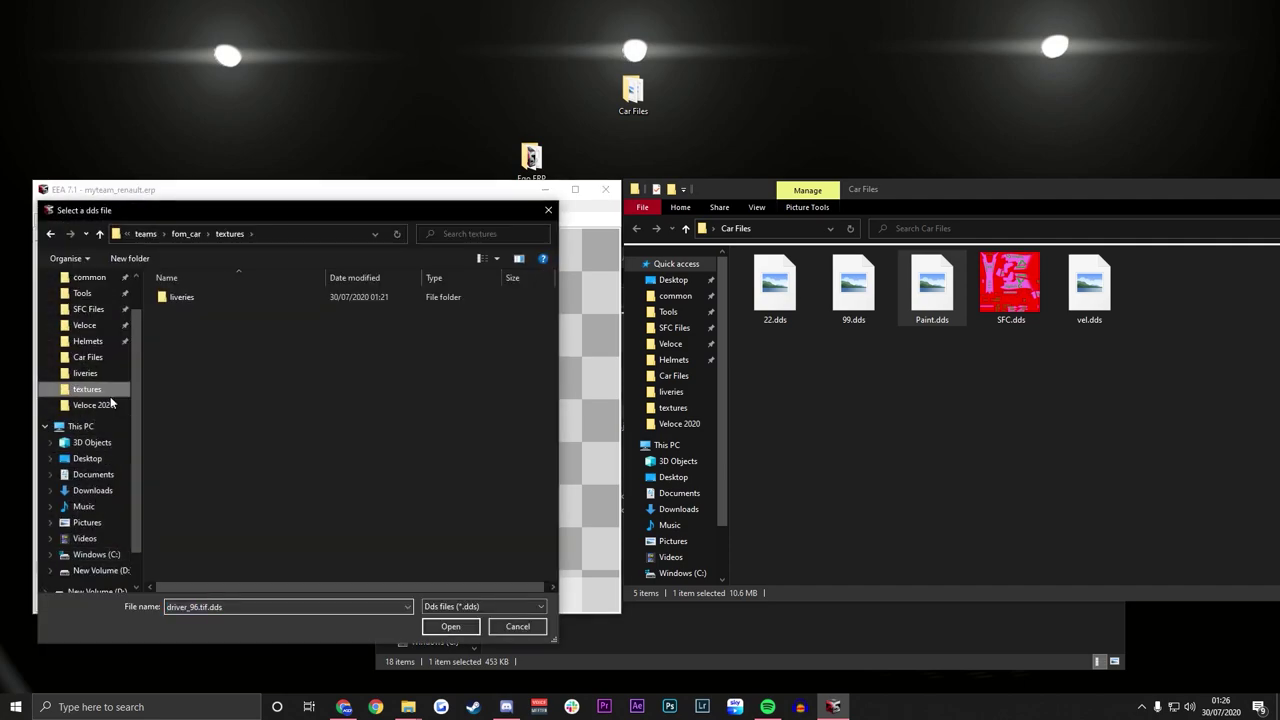
{"action": "left_click", "coordinate": [126, 405]}
{"action": "double_click", "coordinate": [402, 329]}
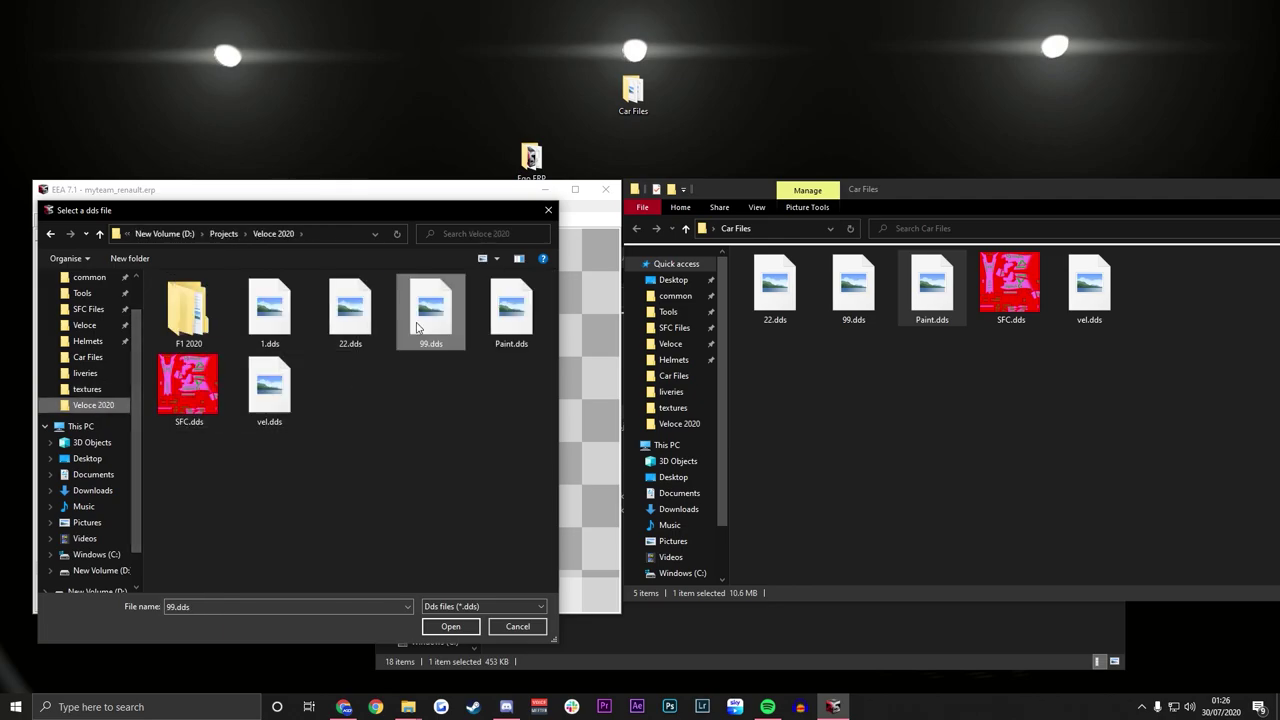
{"action": "key", "text": "Return"}
Import Paint.dds from the Veloce 2020 folder into the livery_racenet_01_d.tif texture of myteam_renault.erp
{"action": "scroll", "coordinate": [110, 501], "scroll_direction": "down", "scroll_amount": 20}
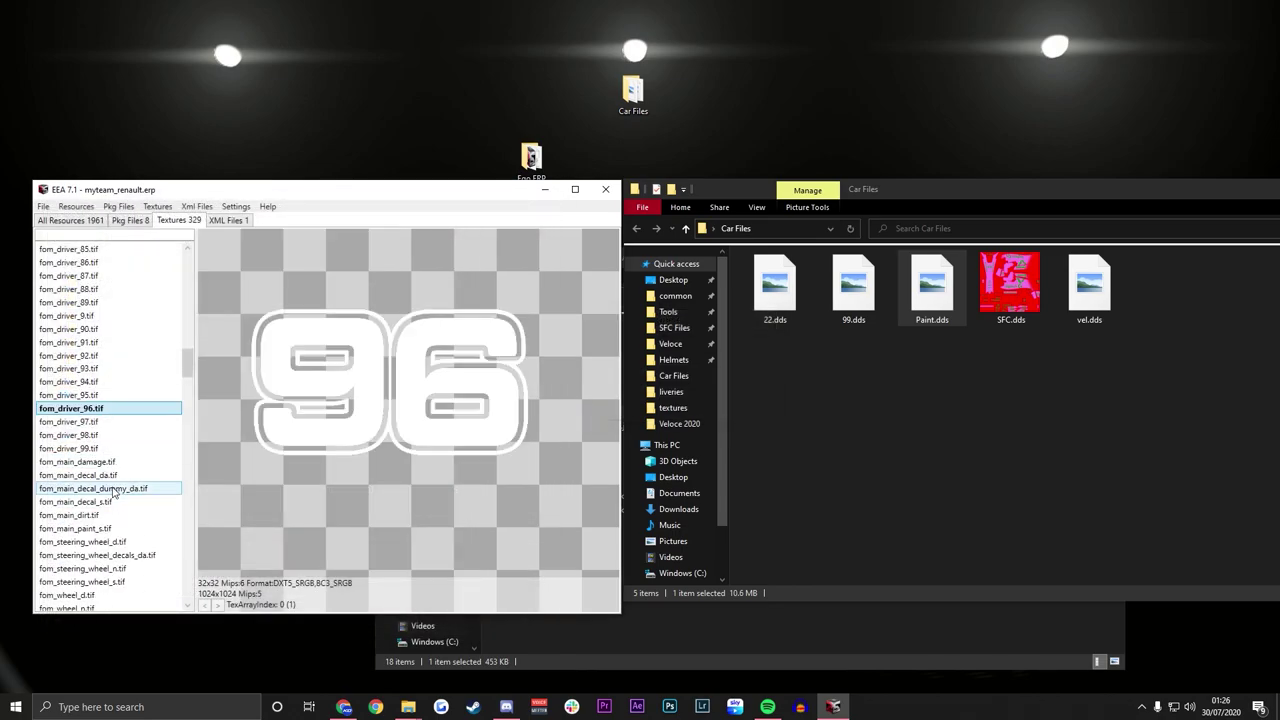
{"action": "scroll", "coordinate": [114, 523], "scroll_direction": "down", "scroll_amount": 15}
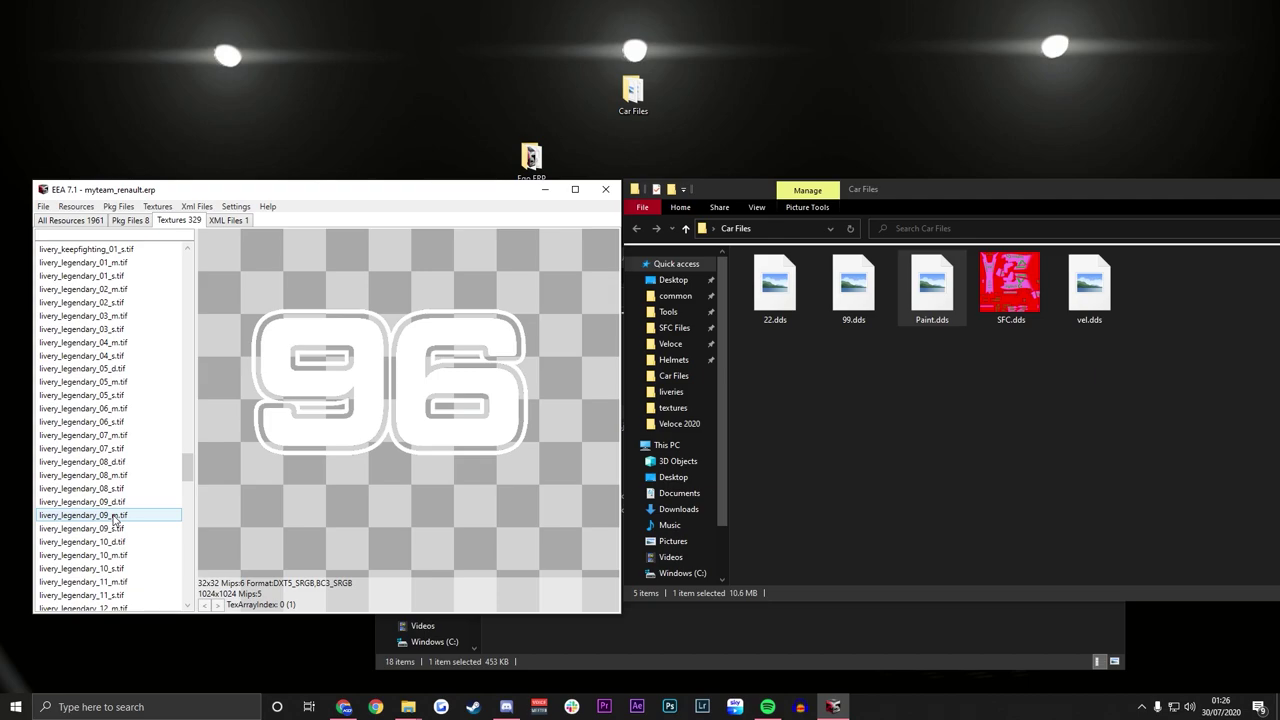
{"action": "mouse_move", "coordinate": [190, 533]}
{"action": "left_mouse_down"}
{"action": "mouse_move", "coordinate": [186, 587]}
{"action": "mouse_move", "coordinate": [190, 500]}
{"action": "mouse_move", "coordinate": [190, 522]}
{"action": "left_mouse_up"}
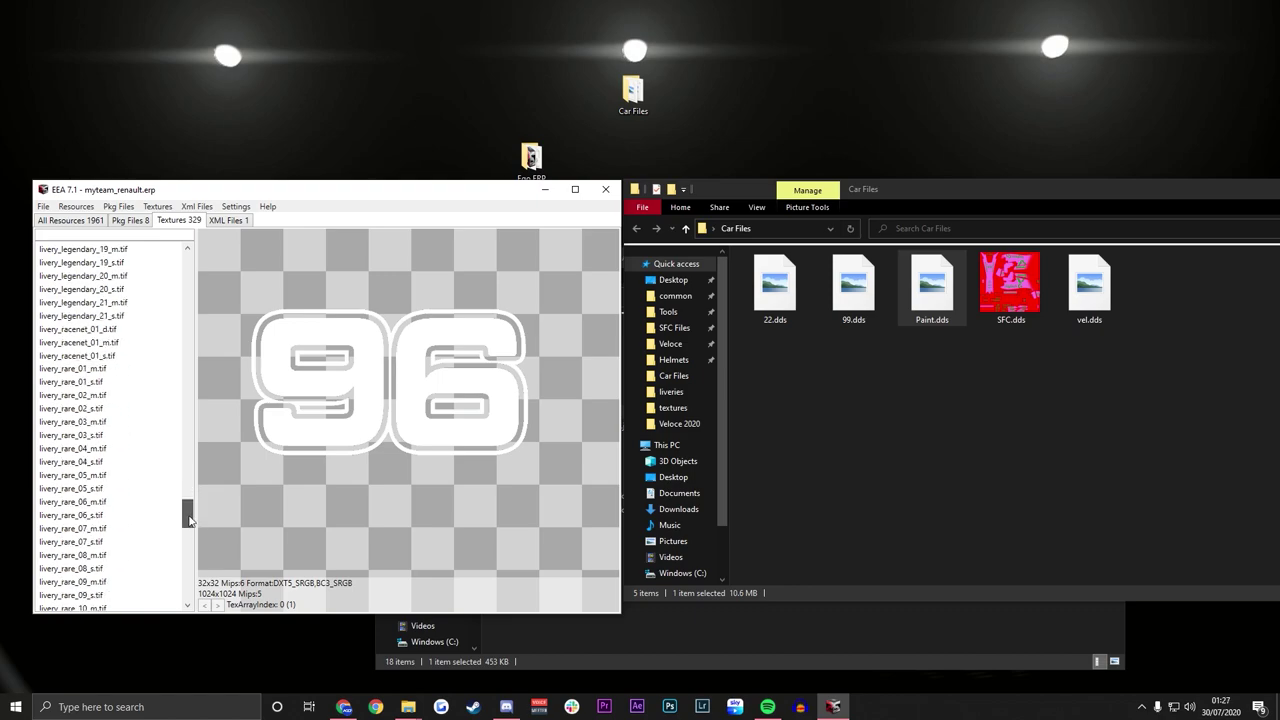
{"action": "left_click", "coordinate": [130, 343]}
{"action": "left_click", "coordinate": [160, 207]}
{"action": "left_click", "coordinate": [176, 237]}
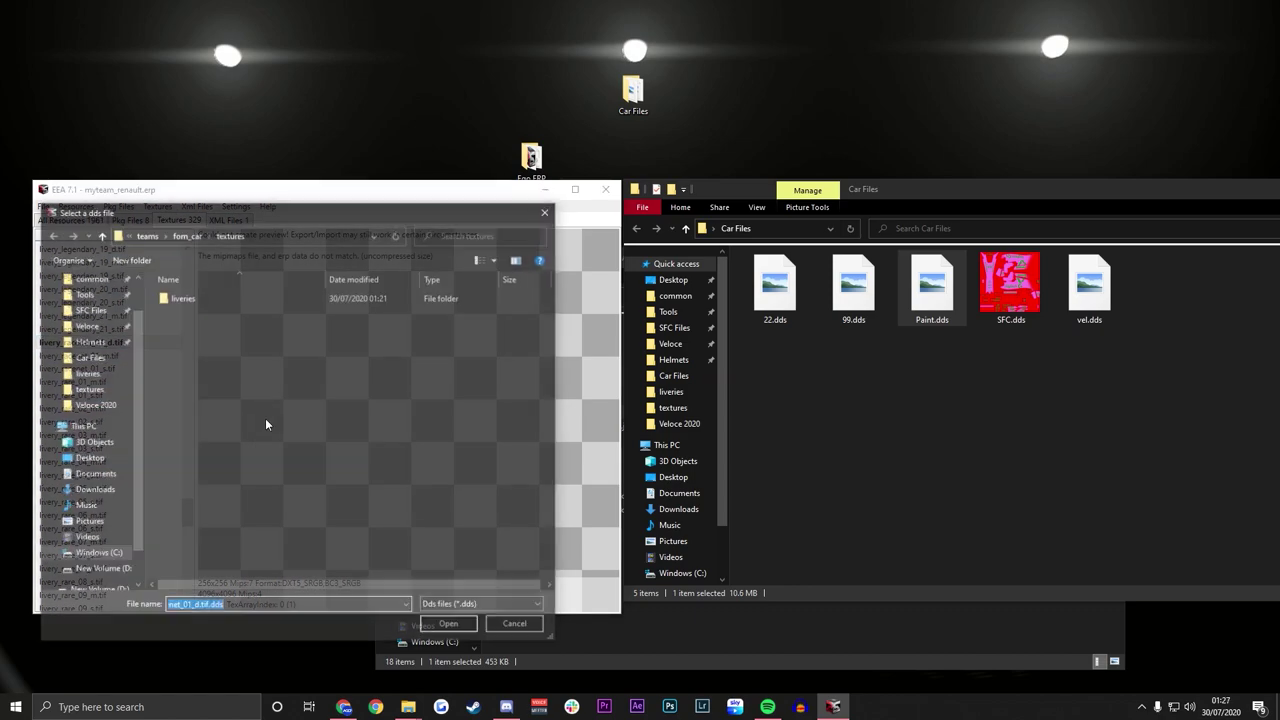
{"action": "left_click", "coordinate": [90, 405]}
{"action": "left_click", "coordinate": [510, 310]}
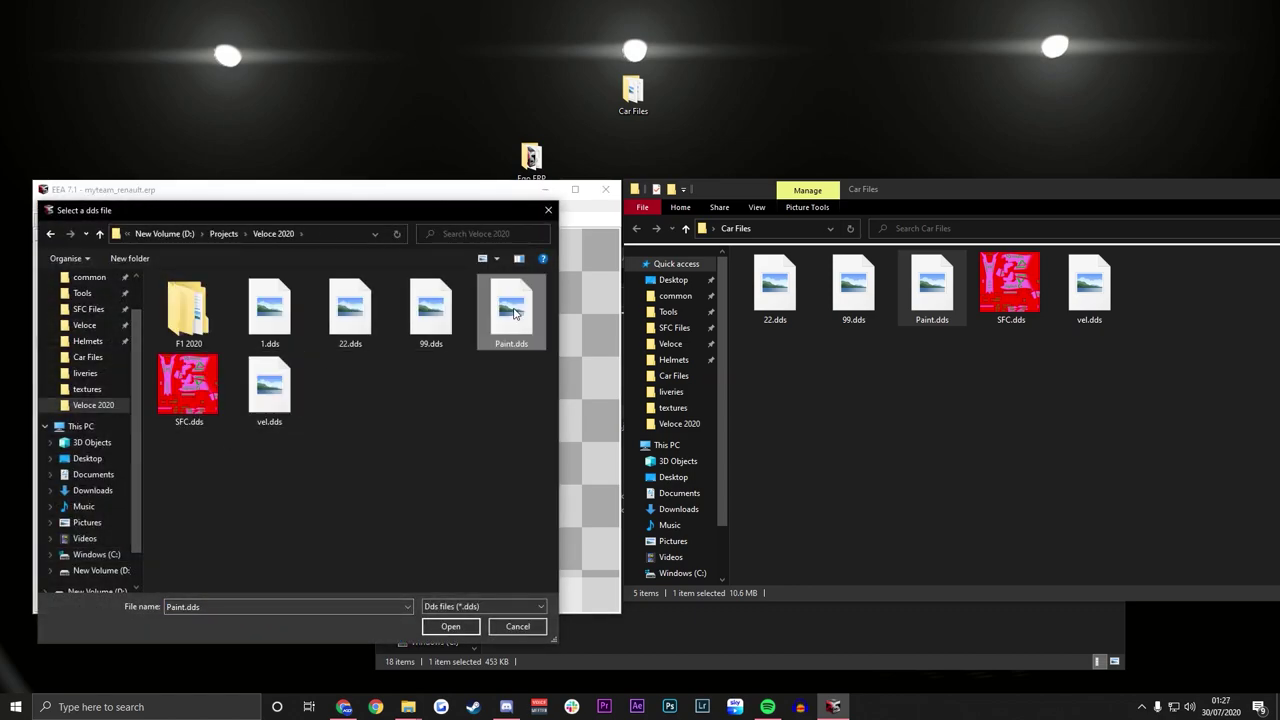
{"action": "left_click", "coordinate": [450, 626]}
{"action": "double_click", "coordinate": [108, 406]}
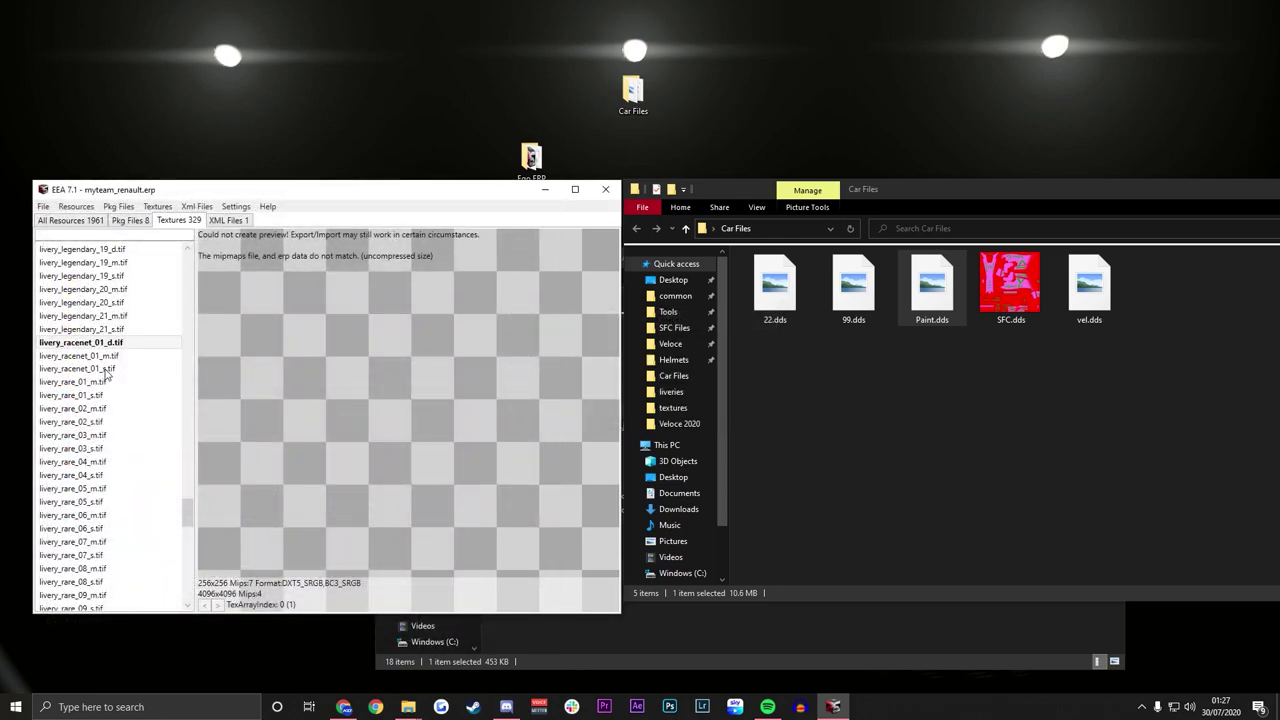
Import SFC.dds from the Veloce 2020 folder into livery_racenet_01_s.tif of myteam_renault.erp, keeping the suggested mipmaps name livery_racenet_01_s.tif.mipmaps
{"action": "left_click", "coordinate": [106, 369]}
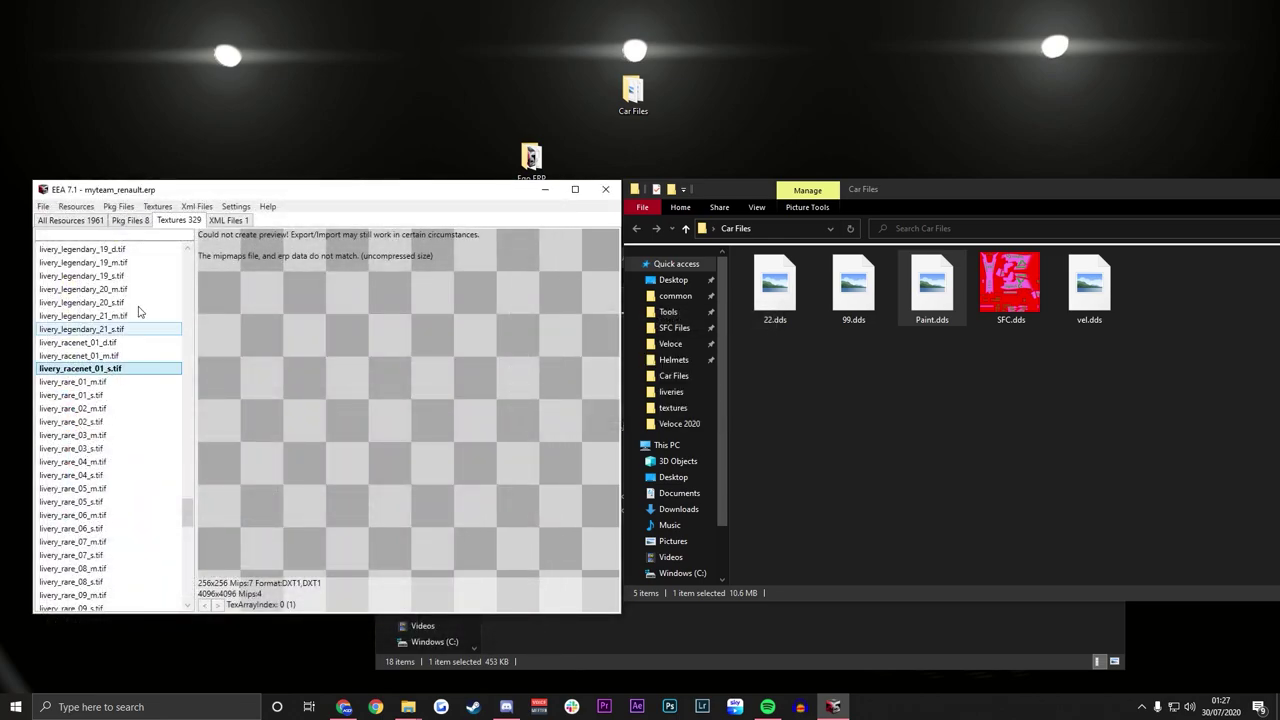
{"action": "left_click", "coordinate": [157, 206]}
{"action": "left_click", "coordinate": [176, 237]}
{"action": "left_click", "coordinate": [90, 405]}
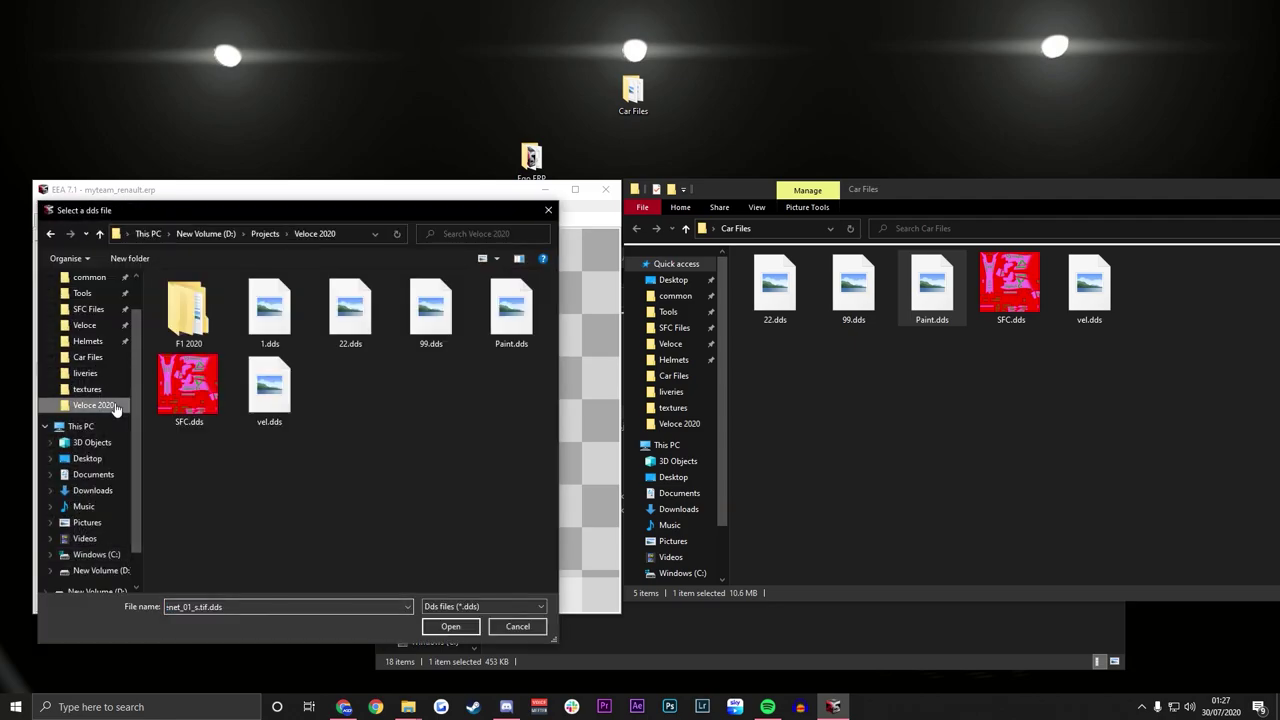
{"action": "double_click", "coordinate": [205, 390]}
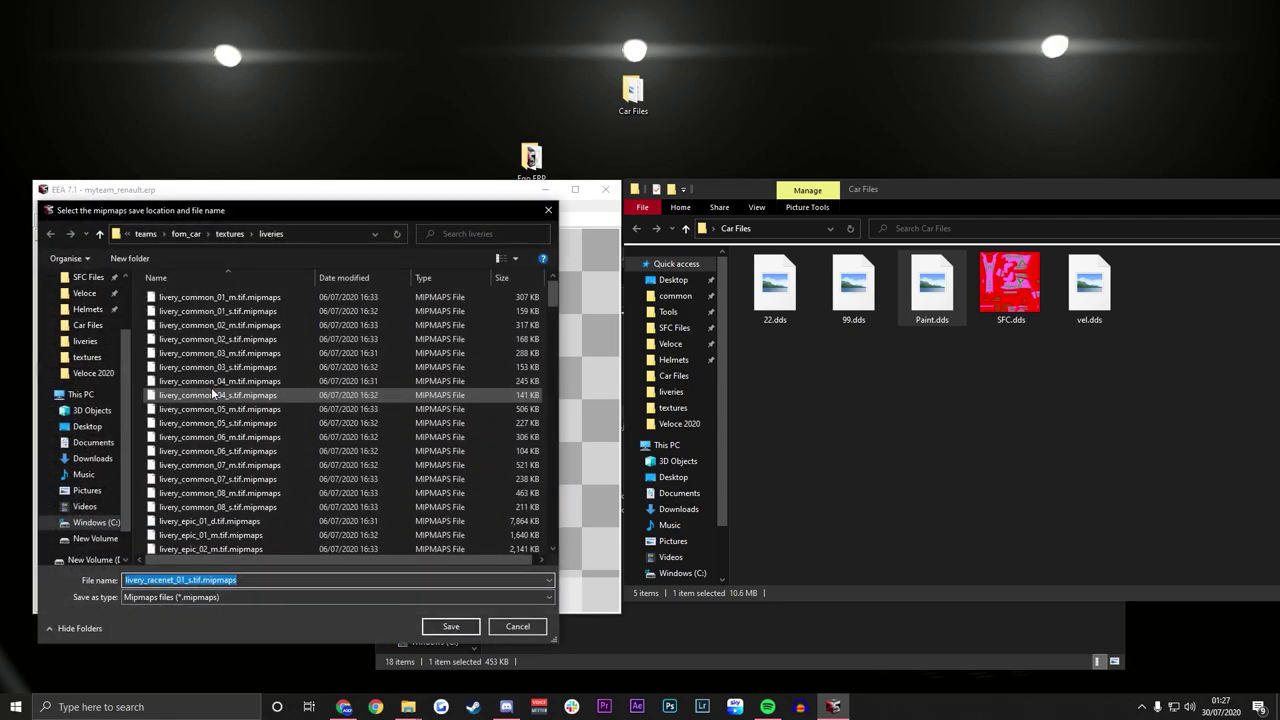
{"action": "key", "text": "Return"}
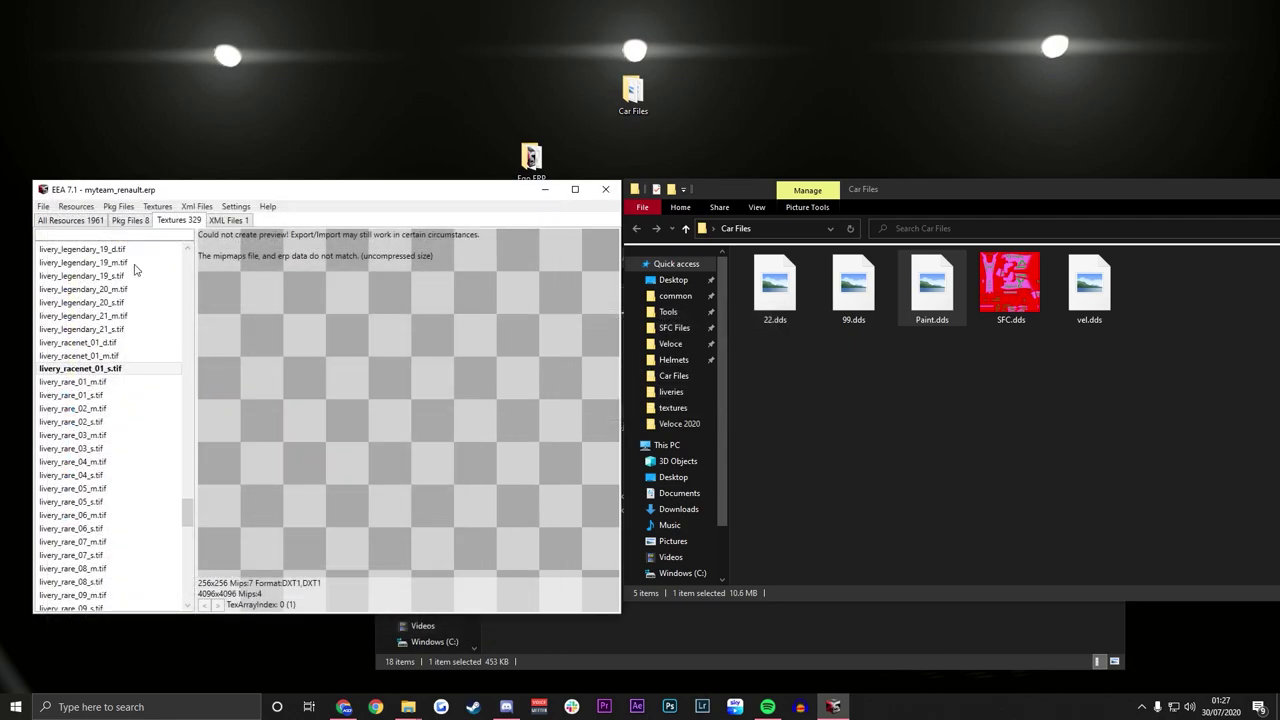
Save myteam_renault.erp in its wep folder, replacing the existing file
{"action": "left_click", "coordinate": [44, 206]}
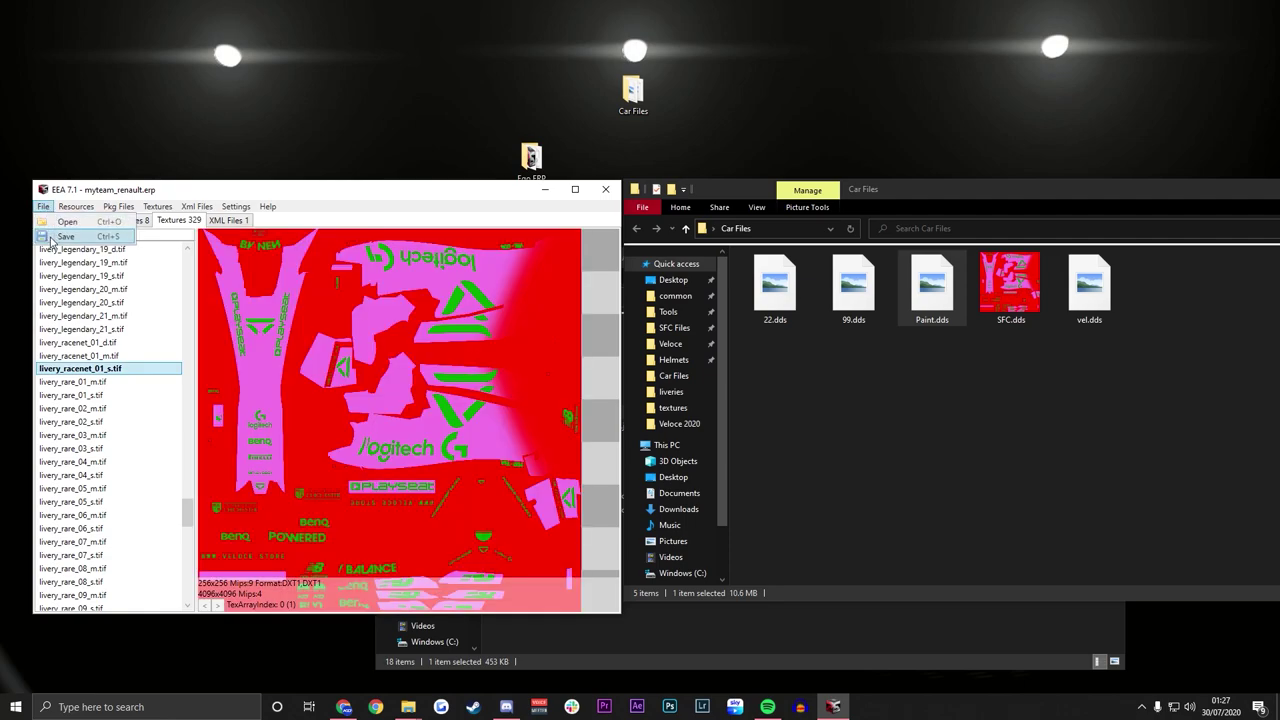
{"action": "left_click", "coordinate": [70, 238]}
{"action": "left_click", "coordinate": [451, 626]}
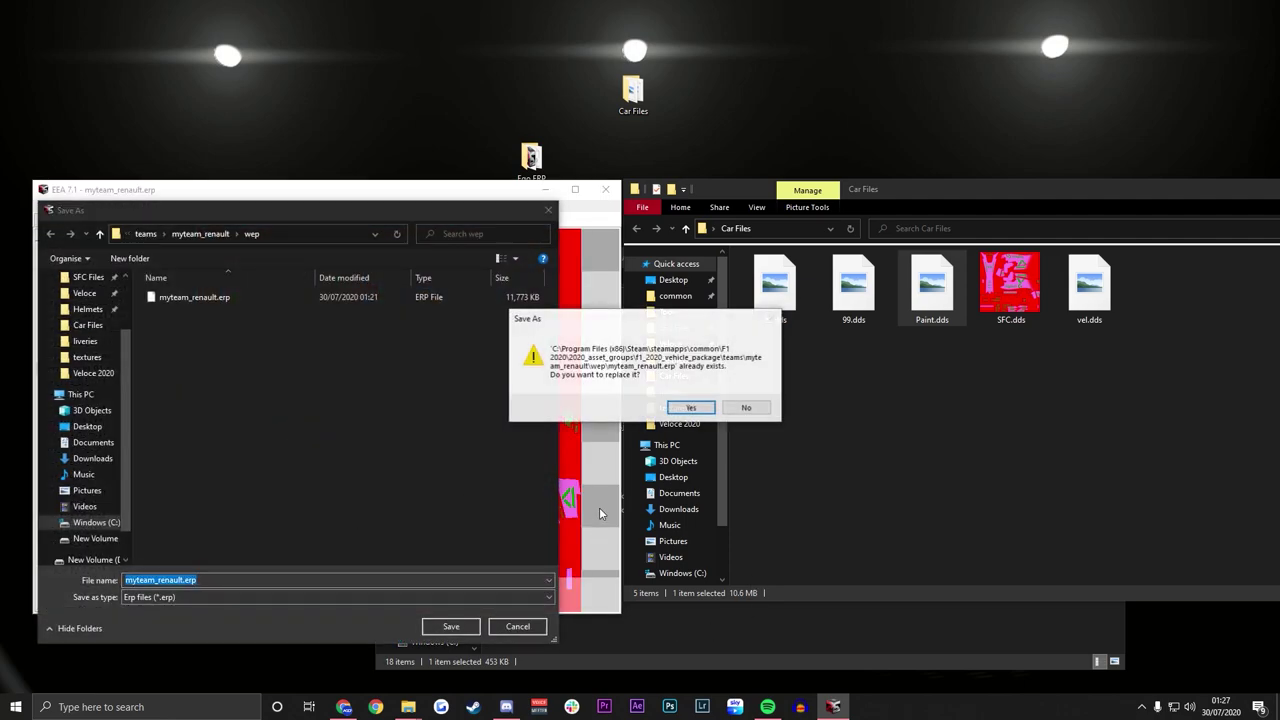
{"action": "left_click", "coordinate": [689, 408]}
Close the ERP archiver, the Car Files folder and the other open folder window
{"action": "left_click", "coordinate": [44, 206]}
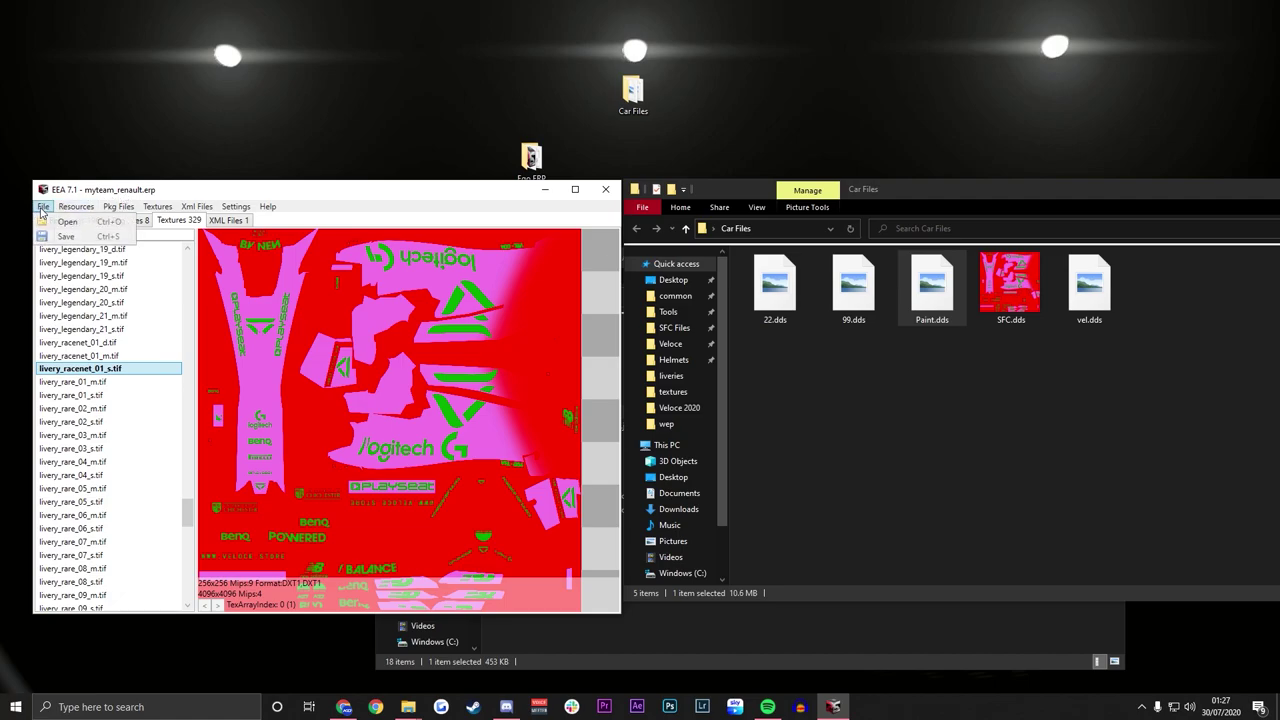
{"action": "left_click", "coordinate": [603, 193]}
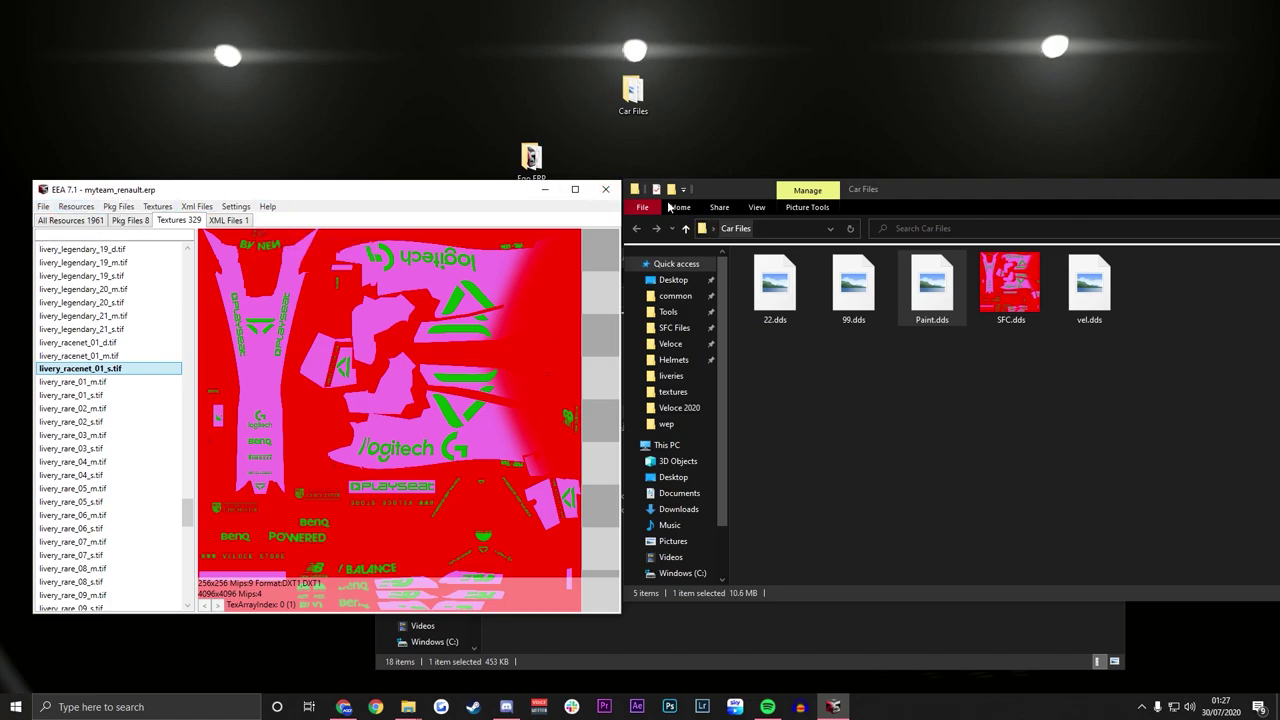
{"action": "left_click_drag", "start_coordinate": [958, 186], "coordinate": [482, 200]}
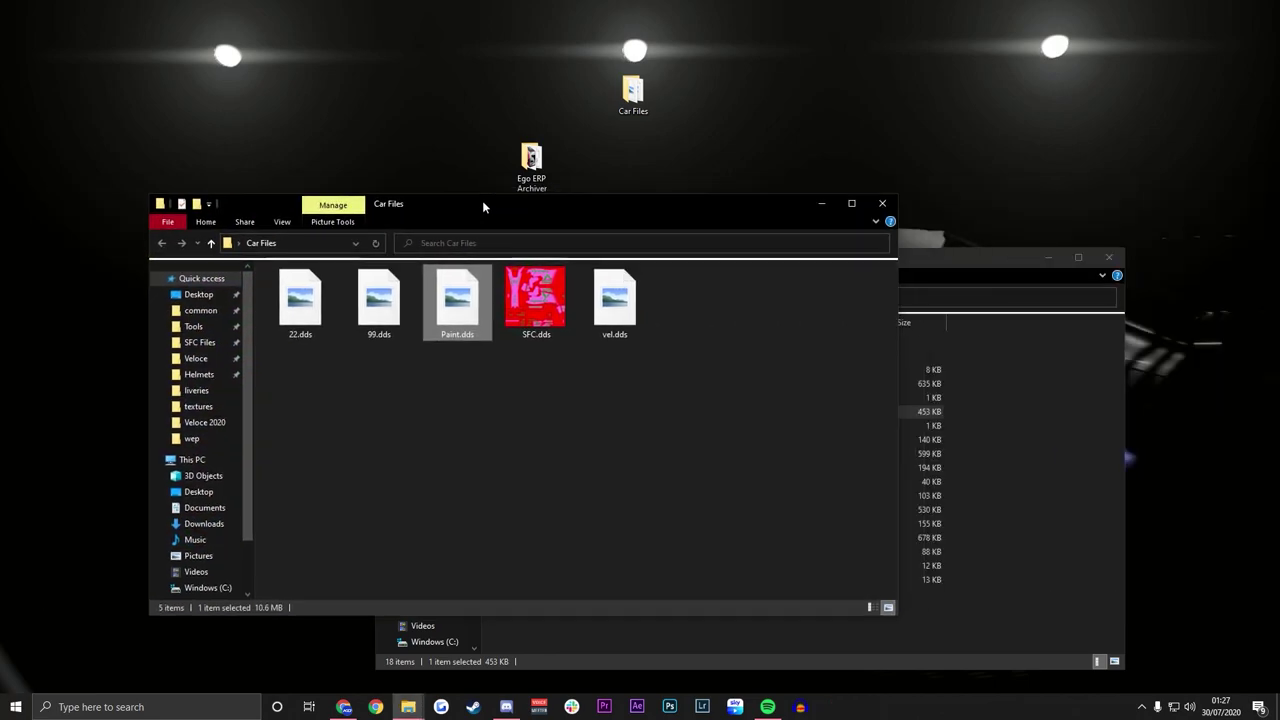
{"action": "left_click", "coordinate": [880, 204]}
{"action": "left_click", "coordinate": [1108, 257]}
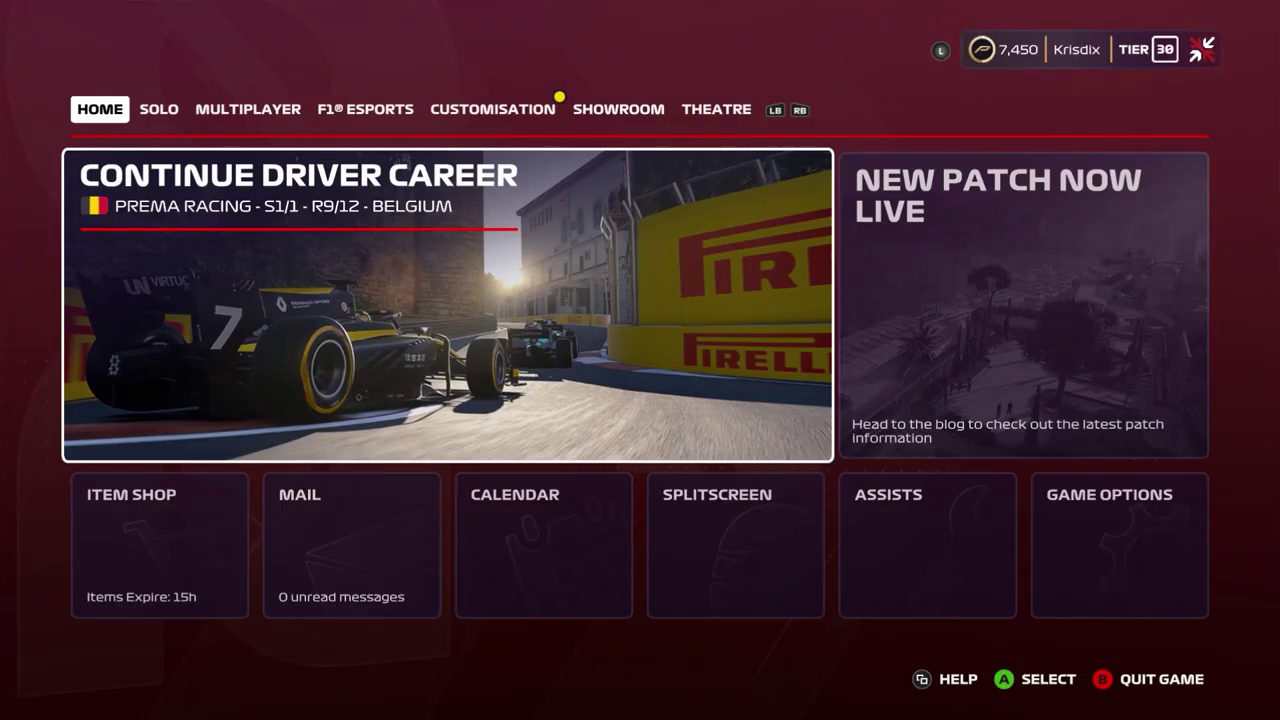
Switch to F1 2020 and start a new My Team career in the empty save slot of the solo modes
{"action": "key", "text": "Page_Down"}
{"action": "key", "text": "Right"}
{"action": "key", "text": "Down"}
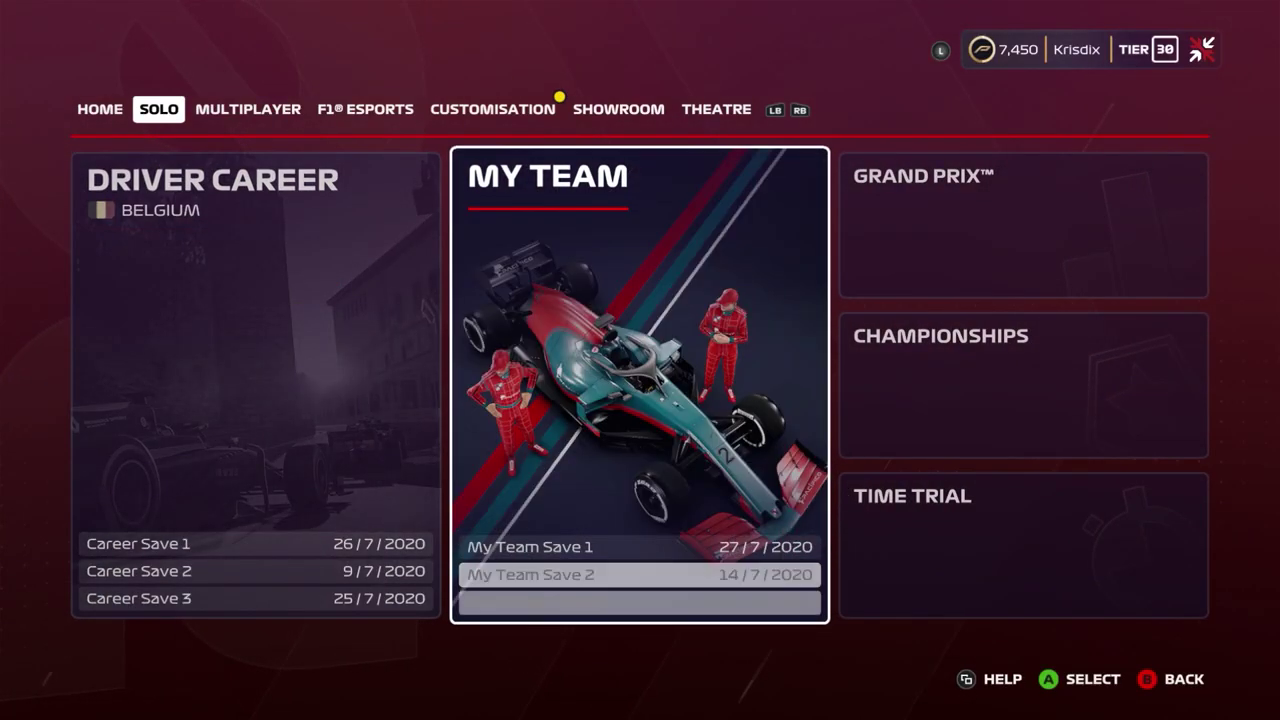
{"action": "key", "text": "Down"}
{"action": "key", "text": "Return"}
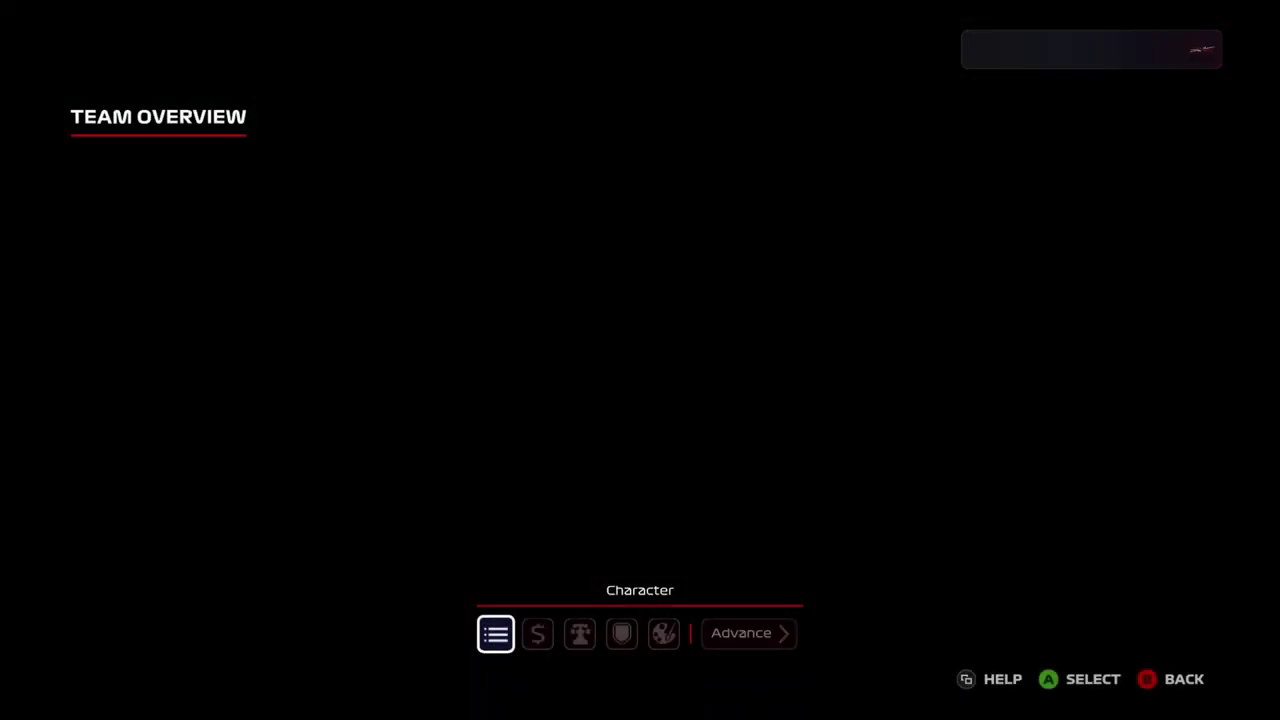
Choose the first existing character for the My Team career and name the team TUTORIAL
{"action": "key", "text": "Return"}
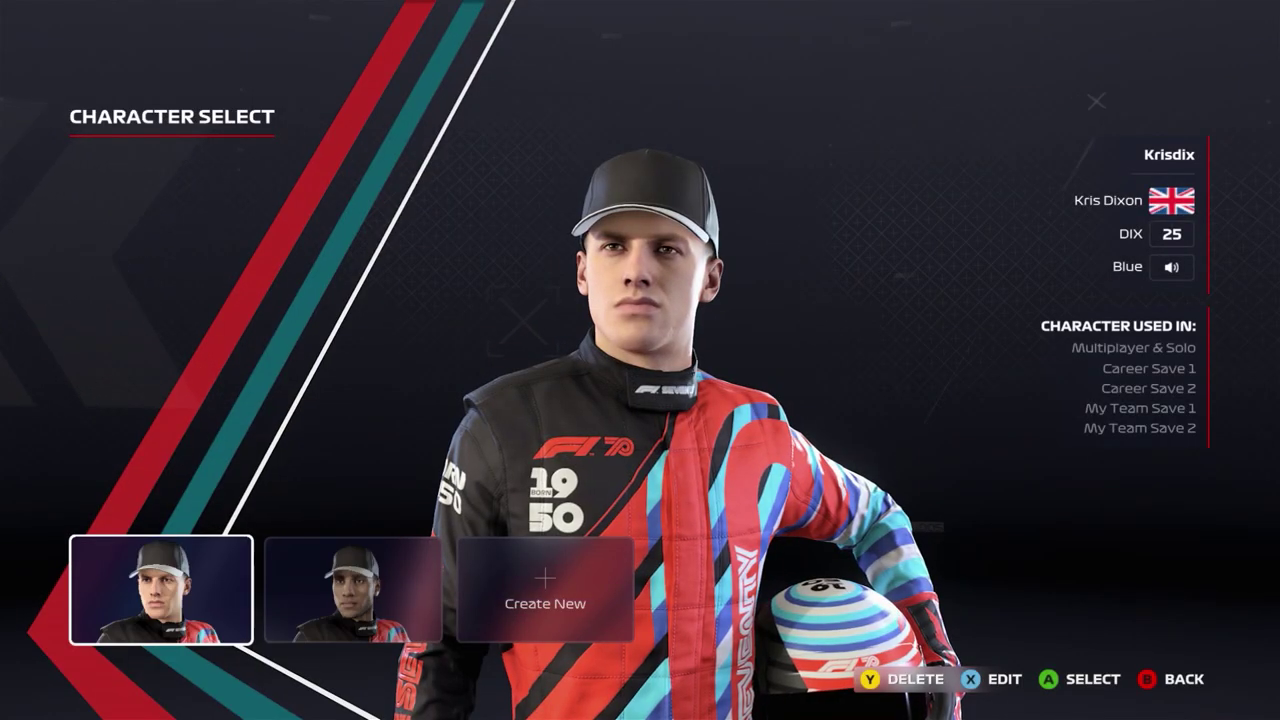
{"action": "key", "text": "Return"}
{"action": "key", "text": "Return"}
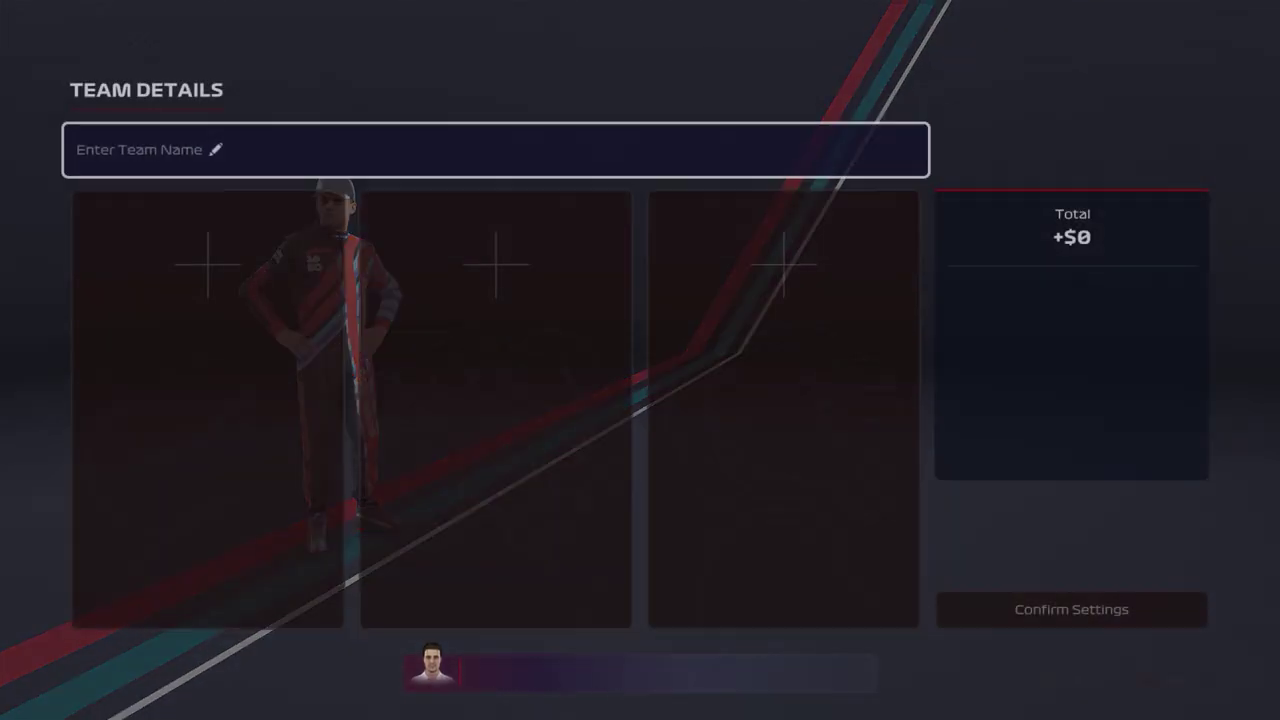
{"action": "key", "text": "Return"}
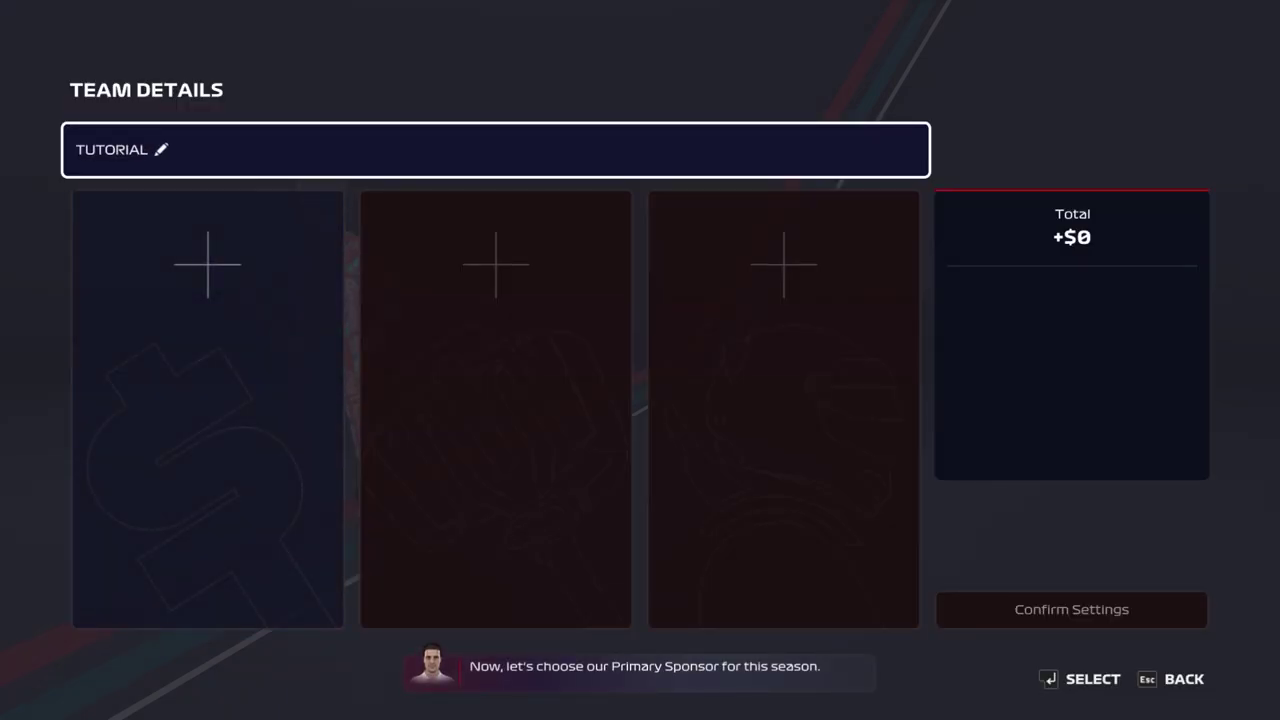
Choose Pacífico, with its $5,200,000 signing bonus, as the team's primary sponsor
{"action": "key", "text": "Down"}
{"action": "key", "text": "Return"}
{"action": "key", "text": "Right"}
{"action": "key", "text": "Right"}
{"action": "key", "text": "Right"}
{"action": "key", "text": "Right"}
{"action": "key", "text": "Right"}
{"action": "key", "text": "Right"}
{"action": "key", "text": "Right"}
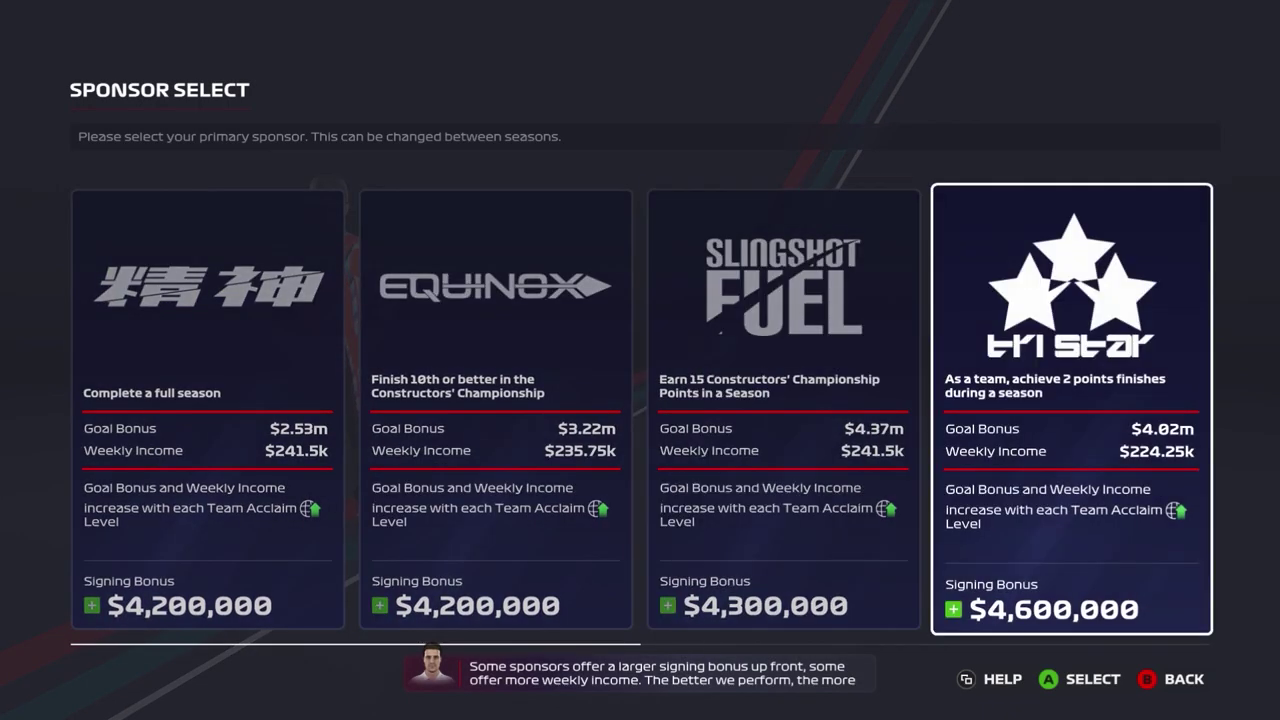
{"action": "key", "text": "Return"}
Sign Ferrari as the team's power unit supplier
{"action": "key", "text": "Right"}
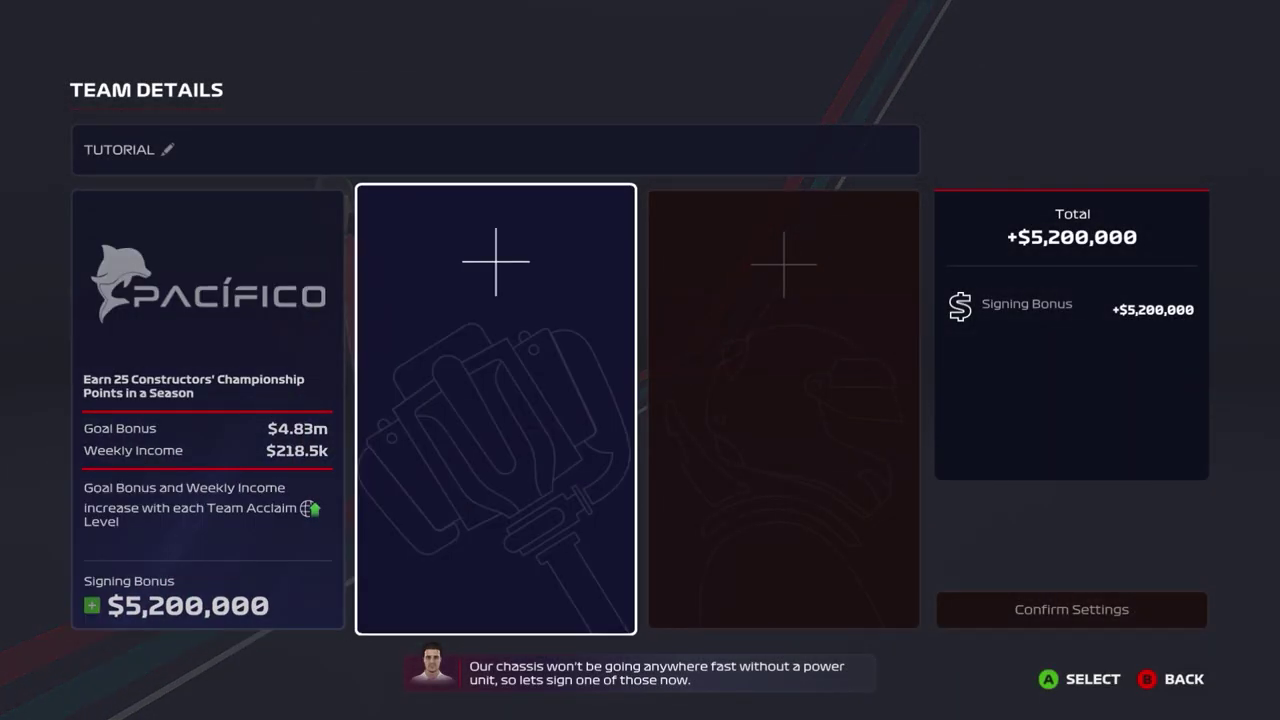
{"action": "key", "text": "Return"}
{"action": "key", "text": "Right"}
{"action": "key", "text": "Right"}
{"action": "key", "text": "Right"}
{"action": "key", "text": "Return"}
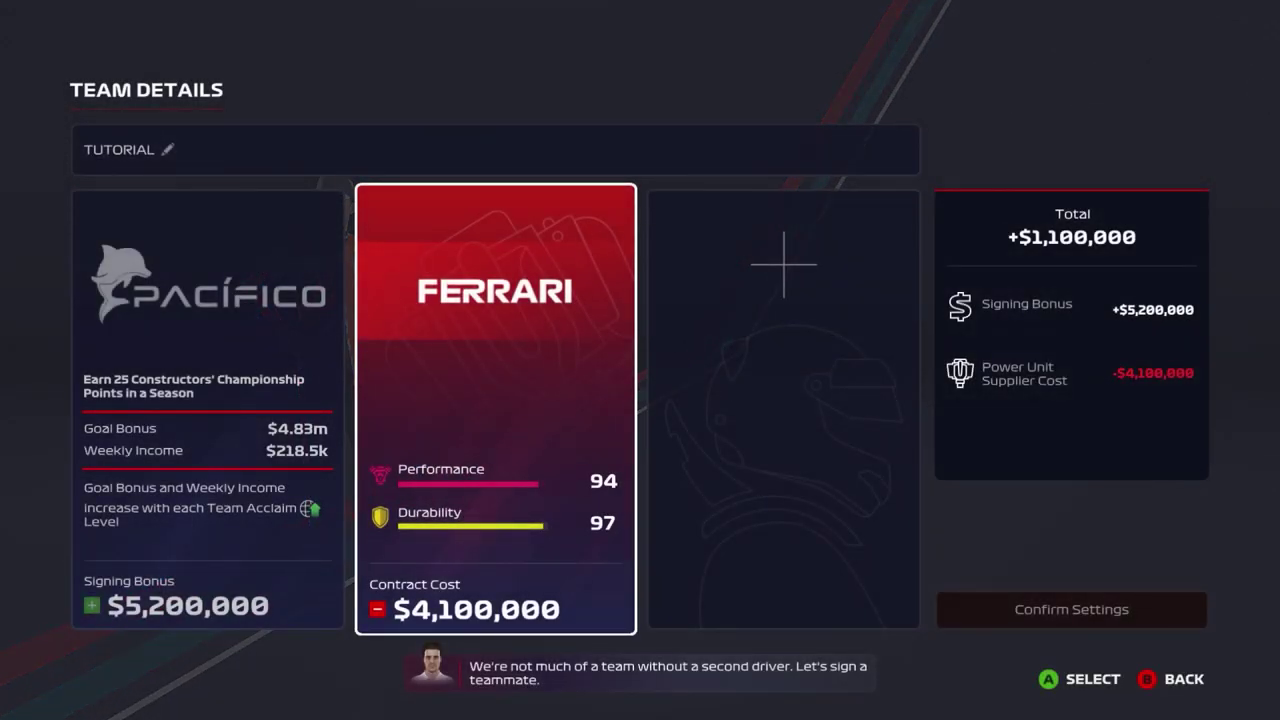
Compare the available drivers, sign Nikita Mazepin for $1m as teammate, and confirm the team settings
{"action": "key", "text": "Right"}
{"action": "key", "text": "Return"}
{"action": "key", "text": "Right"}
{"action": "key", "text": "Right"}
{"action": "key", "text": "Right"}
{"action": "key", "text": "Right"}
{"action": "key", "text": "Right"}
{"action": "key", "text": "Right"}
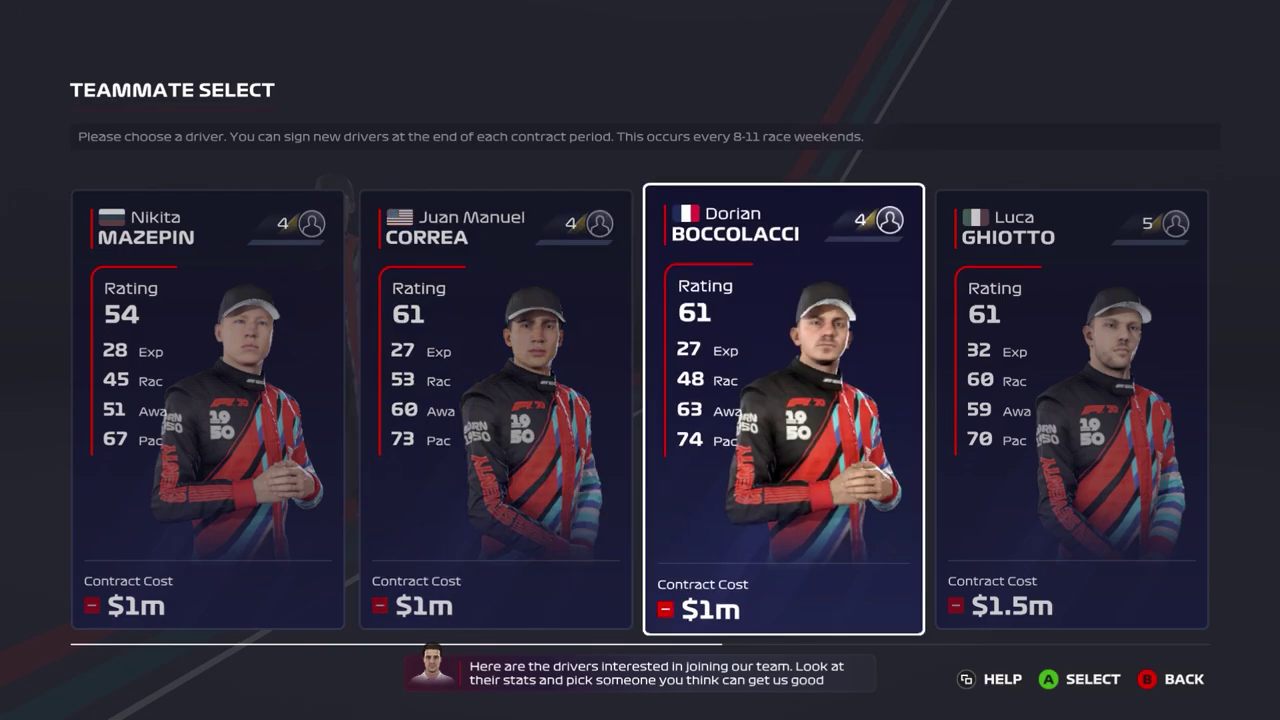
{"action": "key", "text": "Left"}
{"action": "key", "text": "Left"}
{"action": "key", "text": "Left"}
{"action": "key", "text": "Left"}
{"action": "key", "text": "Left"}
{"action": "key", "text": "Left"}
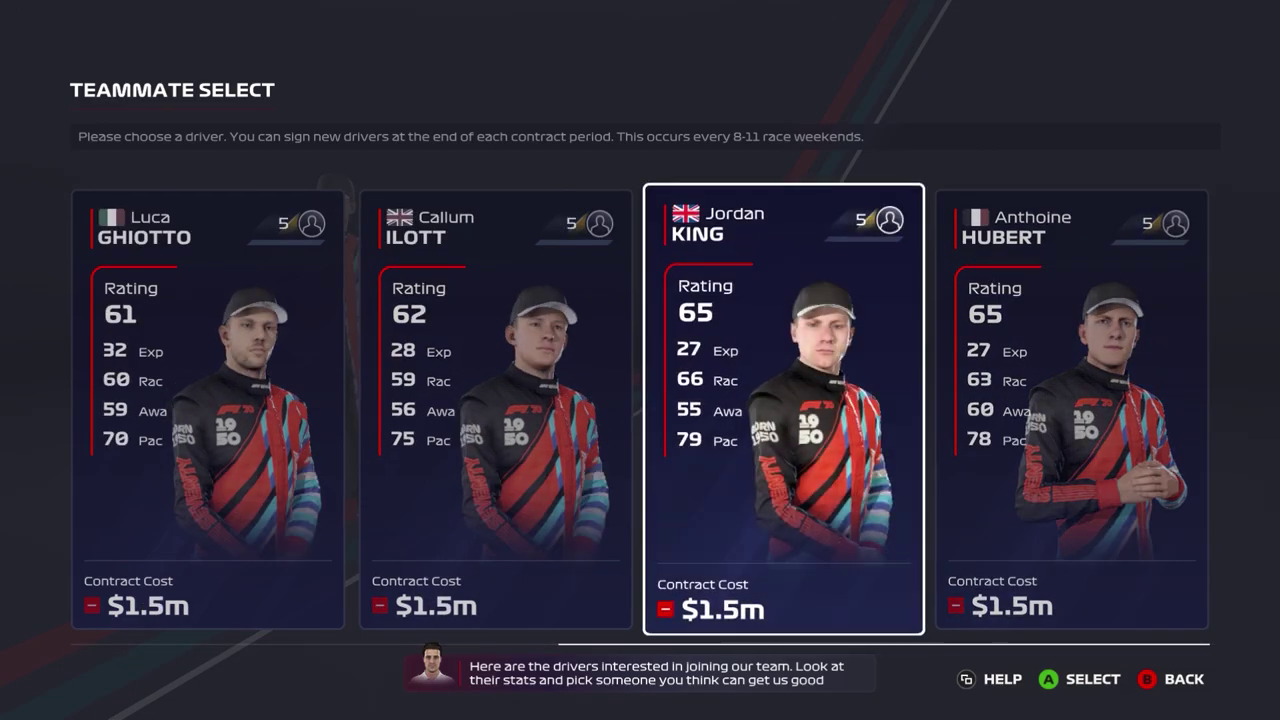
{"action": "key", "text": "Return"}
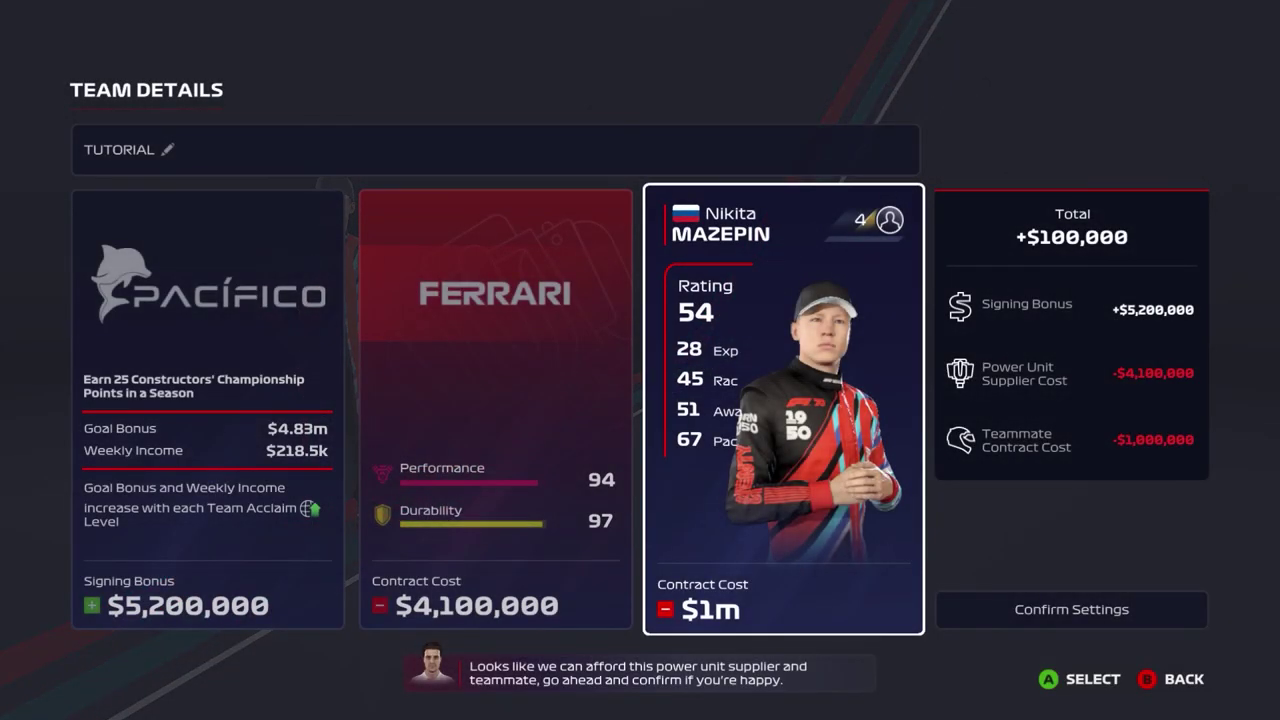
{"action": "key", "text": "Right"}
{"action": "key", "text": "Return"}
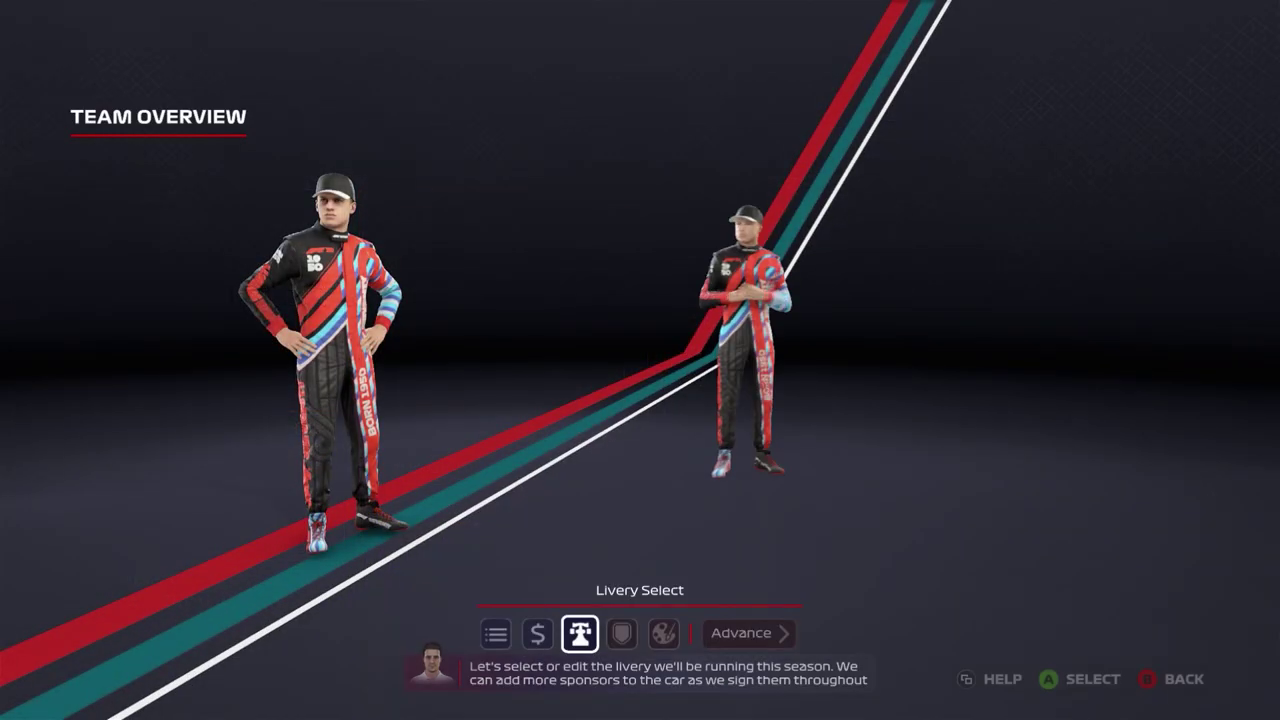
Create a new team livery using the blue RaceNet car design and select it for the season
{"action": "key", "text": "Return"}
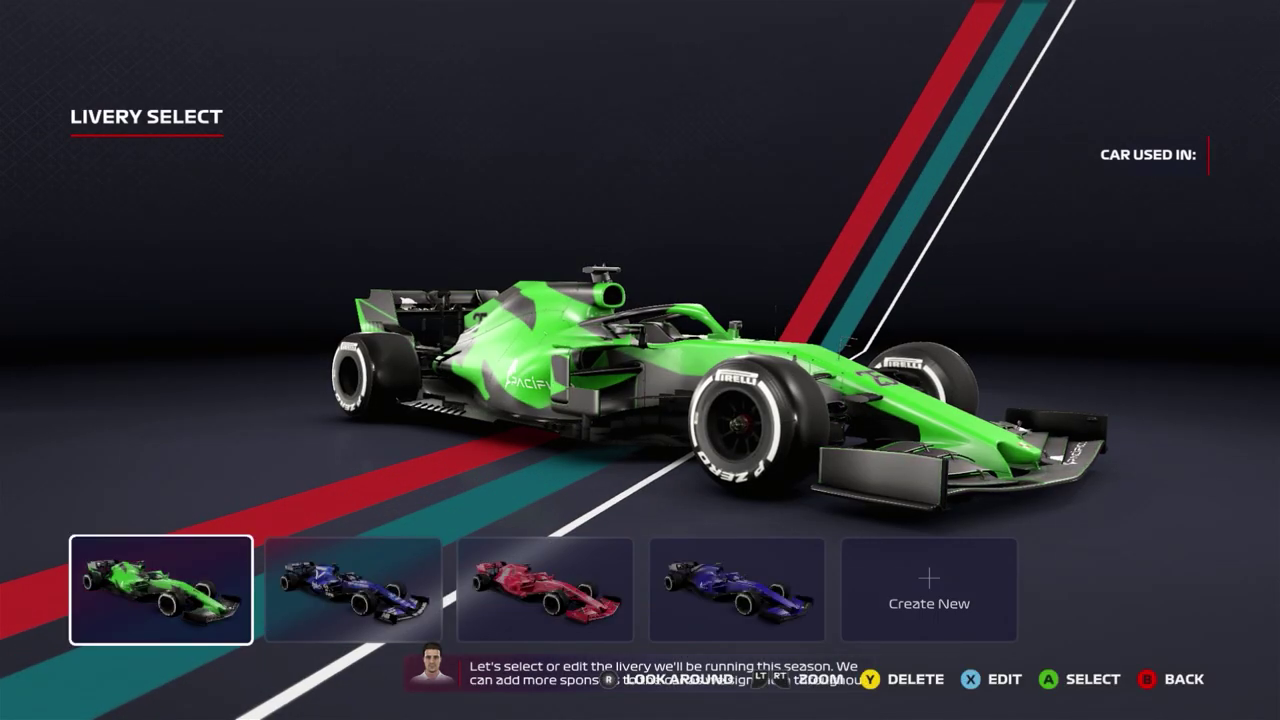
{"action": "key", "text": "Right"}
{"action": "key", "text": "Right"}
{"action": "key", "text": "Right"}
{"action": "key", "text": "Right"}
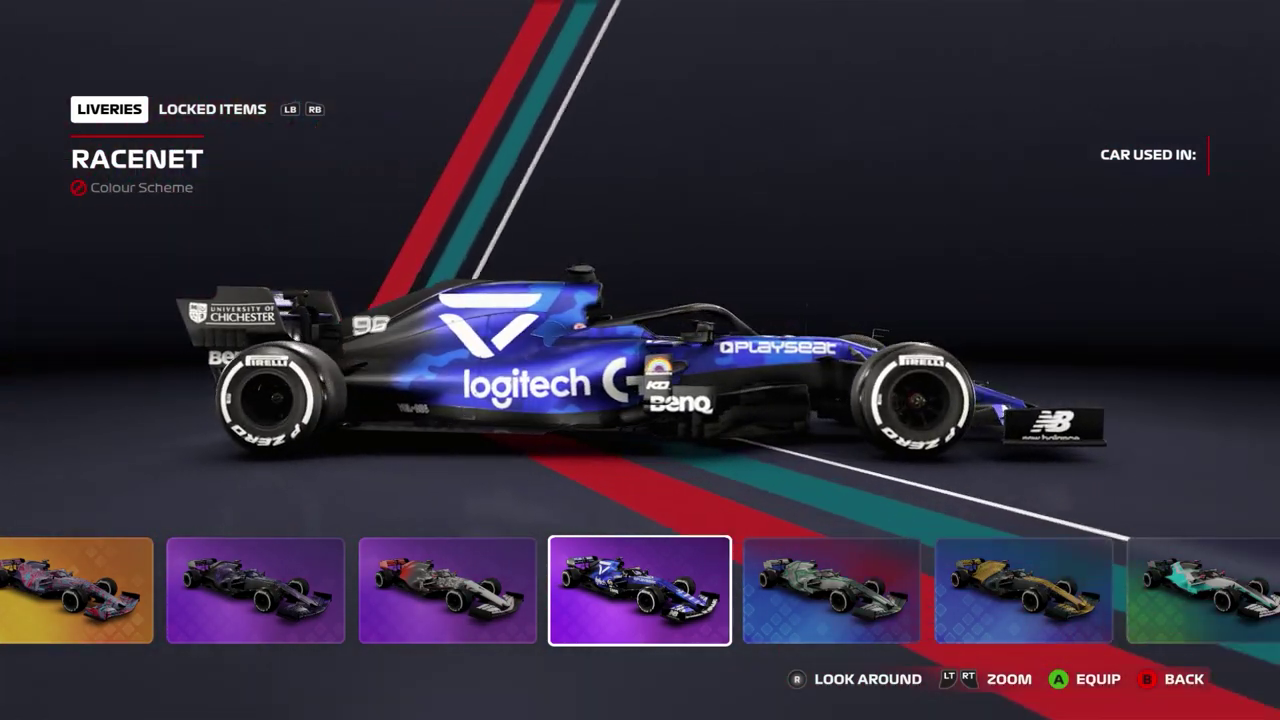
{"action": "key", "text": "Return"}
{"action": "key", "text": "Escape"}
{"action": "key", "text": "Right"}
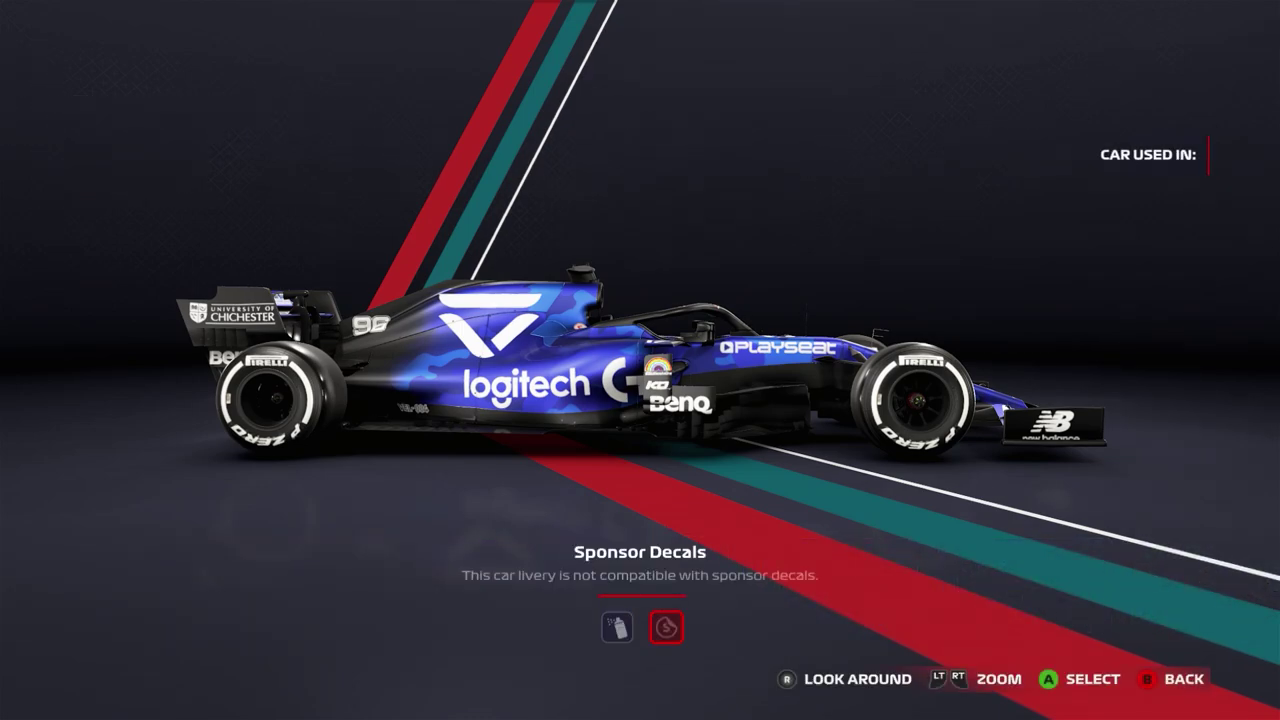
{"action": "key", "text": "Return"}
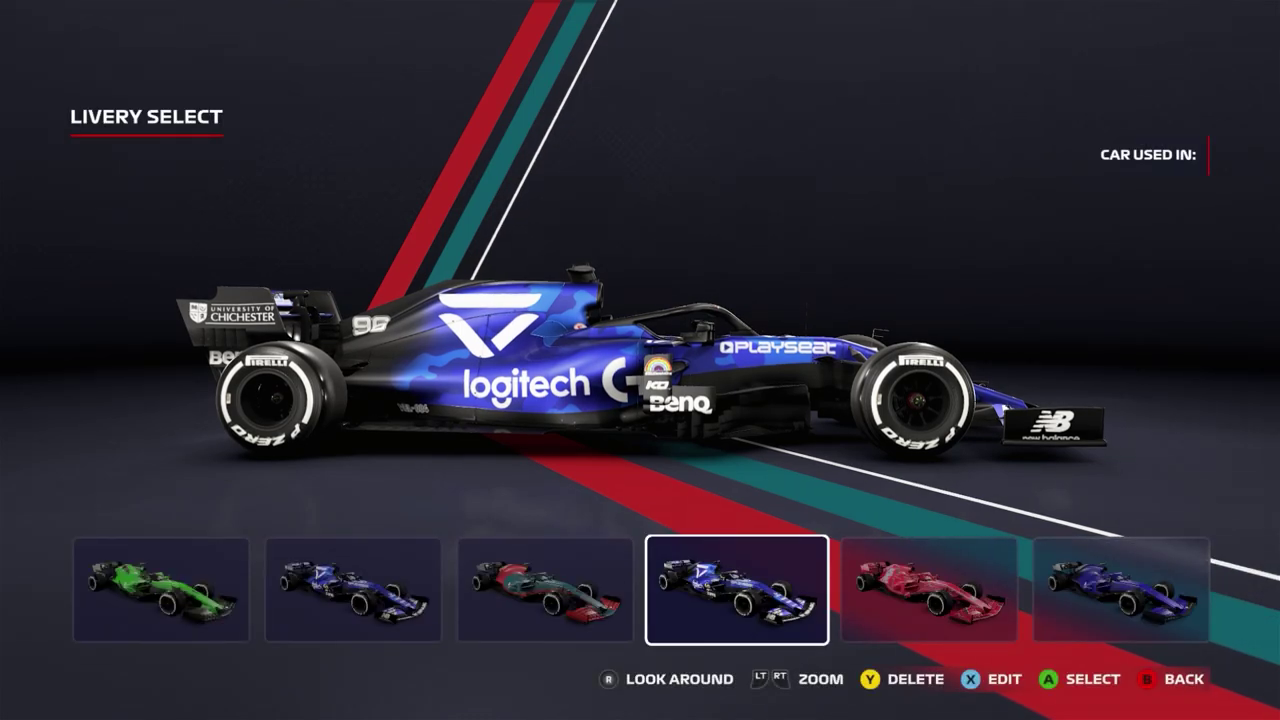
{"action": "key", "text": "Return"}
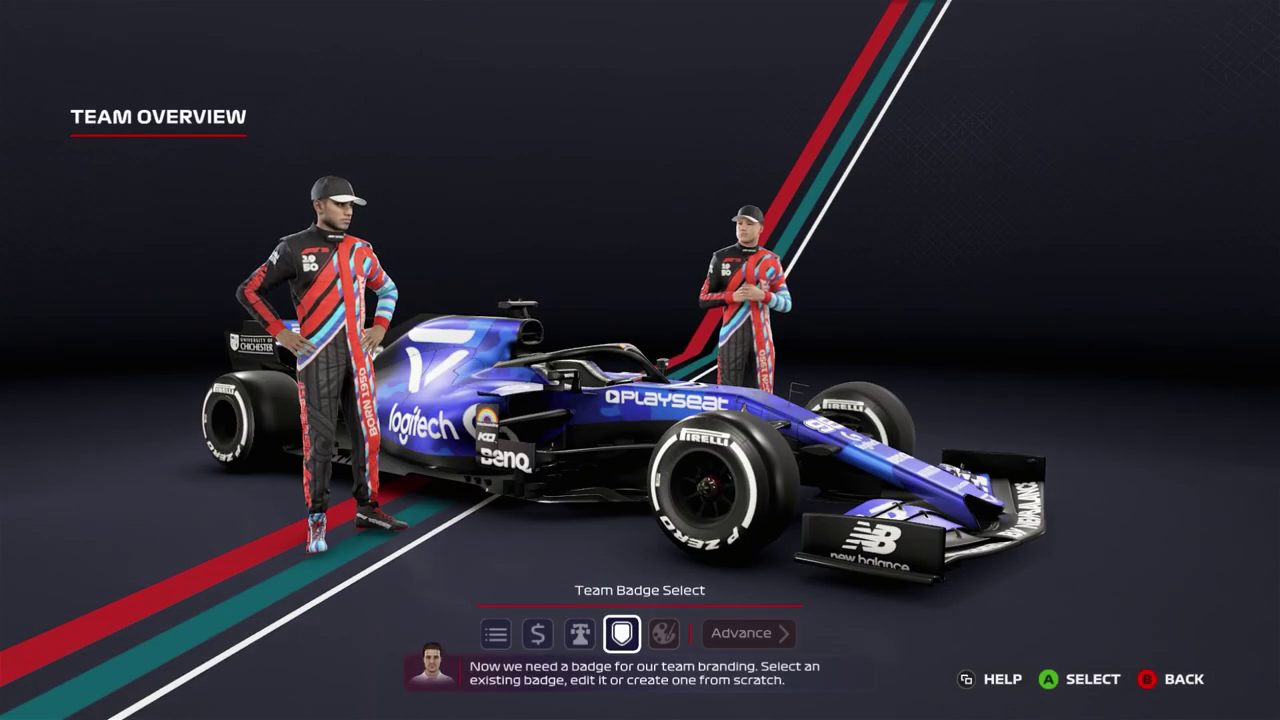
Look through the existing team badges, including the red and white arrows badge
{"action": "key", "text": "Return"}
{"action": "key", "text": "Right"}
{"action": "key", "text": "Right"}
{"action": "key", "text": "Right"}
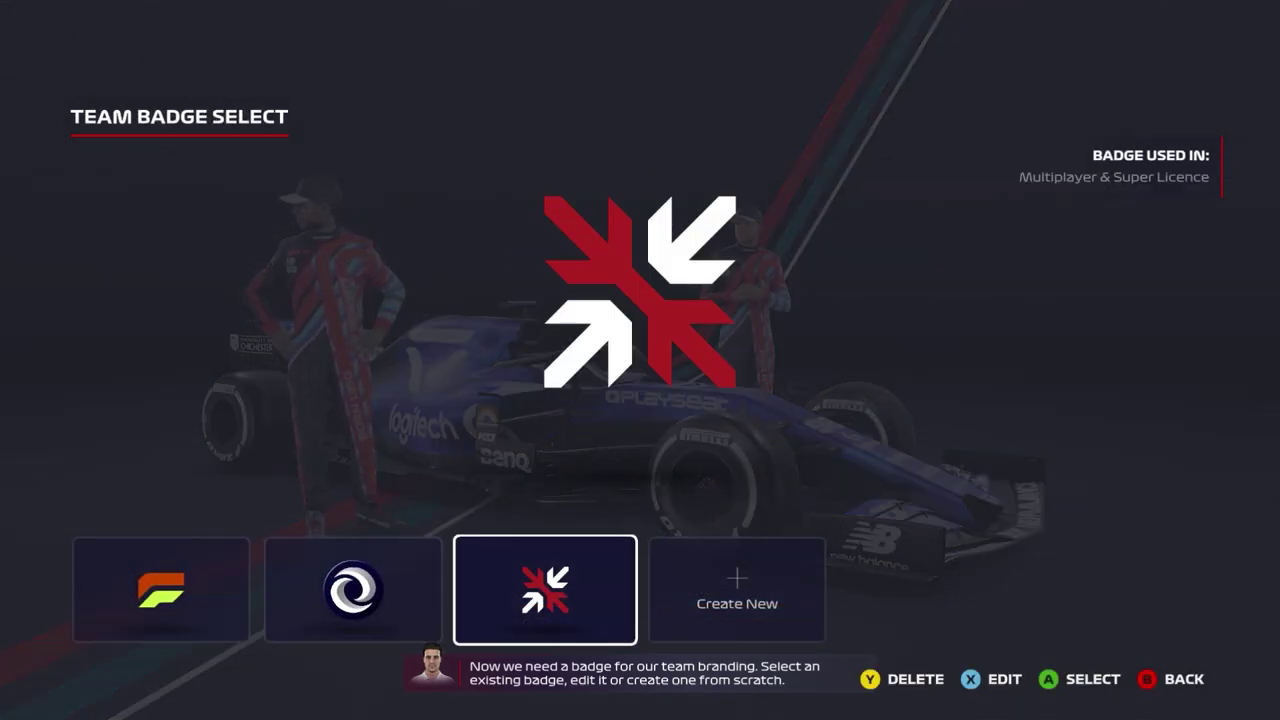
{"action": "key", "text": "Left"}
{"action": "key", "text": "Left"}
{"action": "key", "text": "Left"}
{"action": "key", "text": "Right"}
{"action": "key", "text": "Right"}
{"action": "key", "text": "Right"}
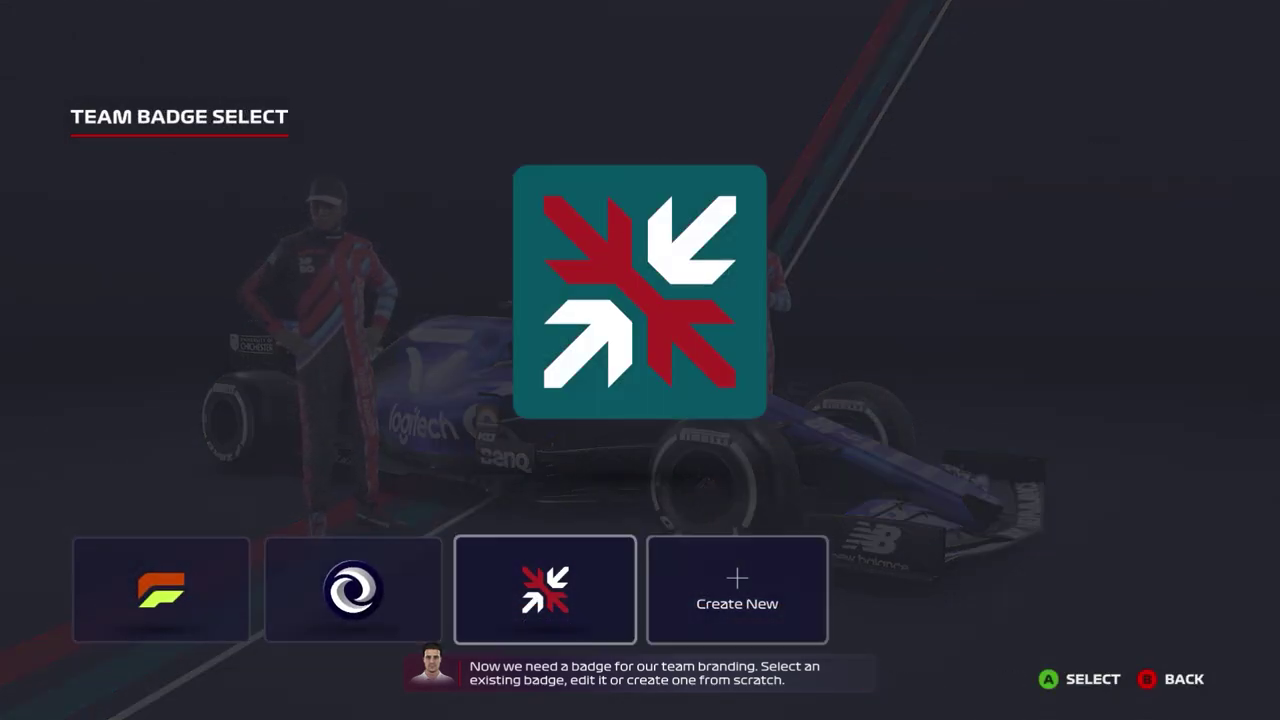
{"action": "key", "text": "Left"}
{"action": "key", "text": "Left"}
{"action": "key", "text": "Left"}
{"action": "key", "text": "Right"}
{"action": "key", "text": "Right"}
{"action": "key", "text": "Return"}
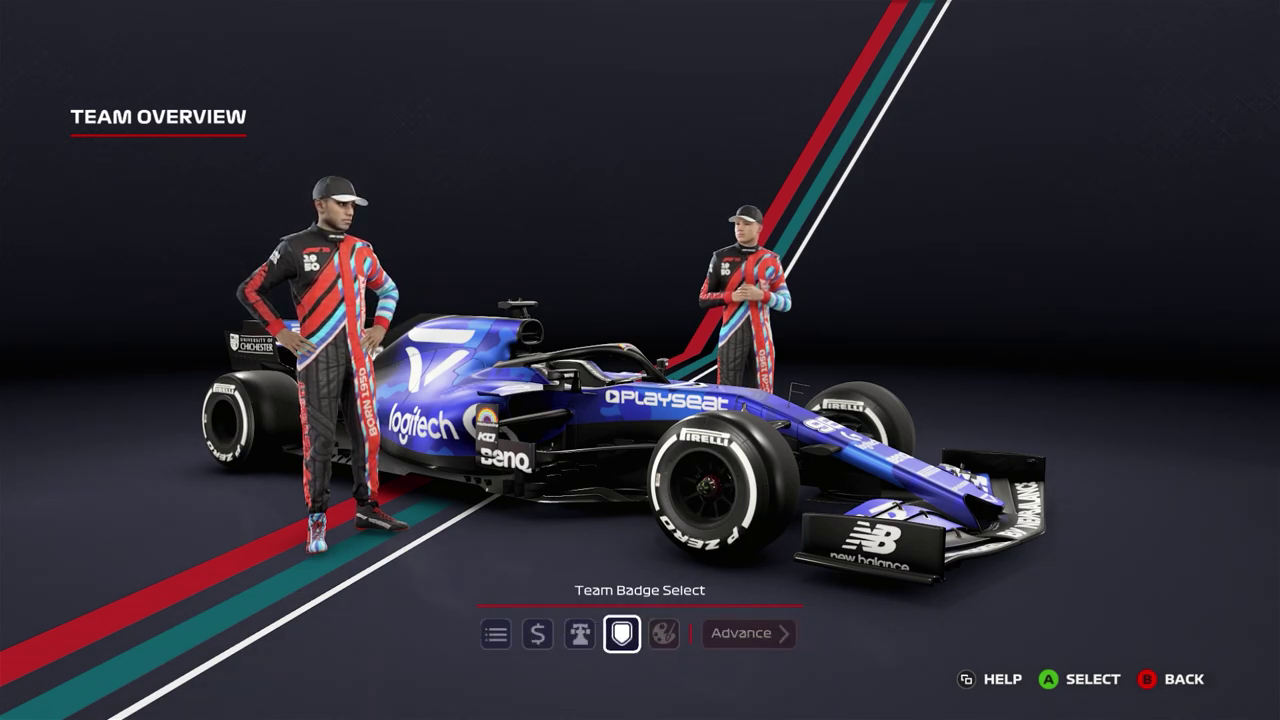
Leave the team overview and discard the My Team setup
{"action": "key", "text": "Escape"}
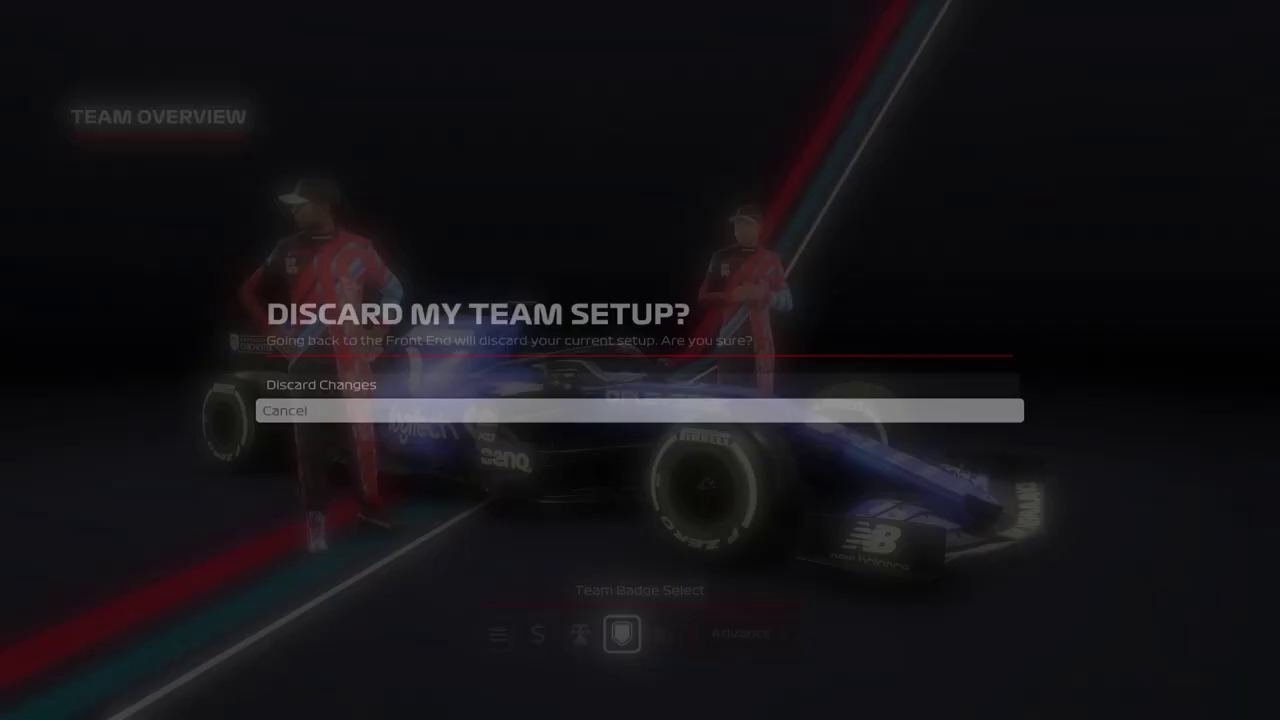
{"action": "key", "text": "Up"}
{"action": "key", "text": "Return"}
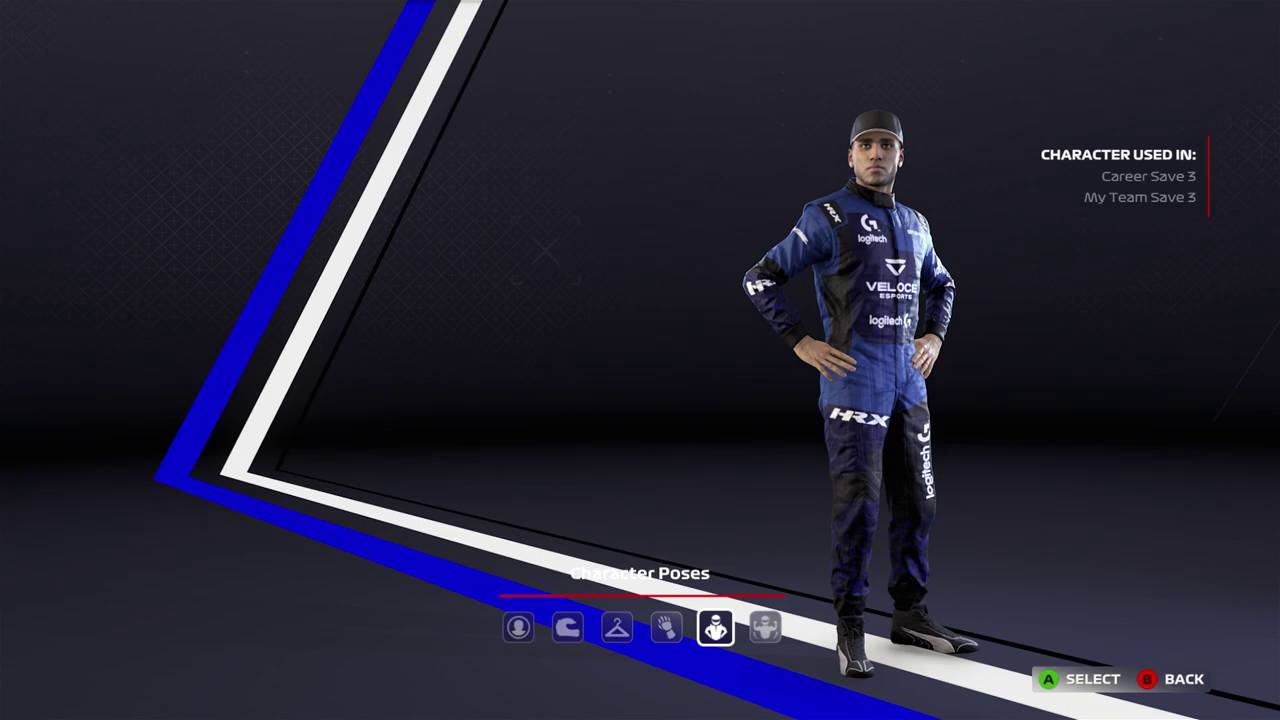
Show the helmet section of the character customisation to view the custom helmet design up close
{"action": "key", "text": "Left"}
{"action": "key", "text": "Left"}
{"action": "key", "text": "Left"}
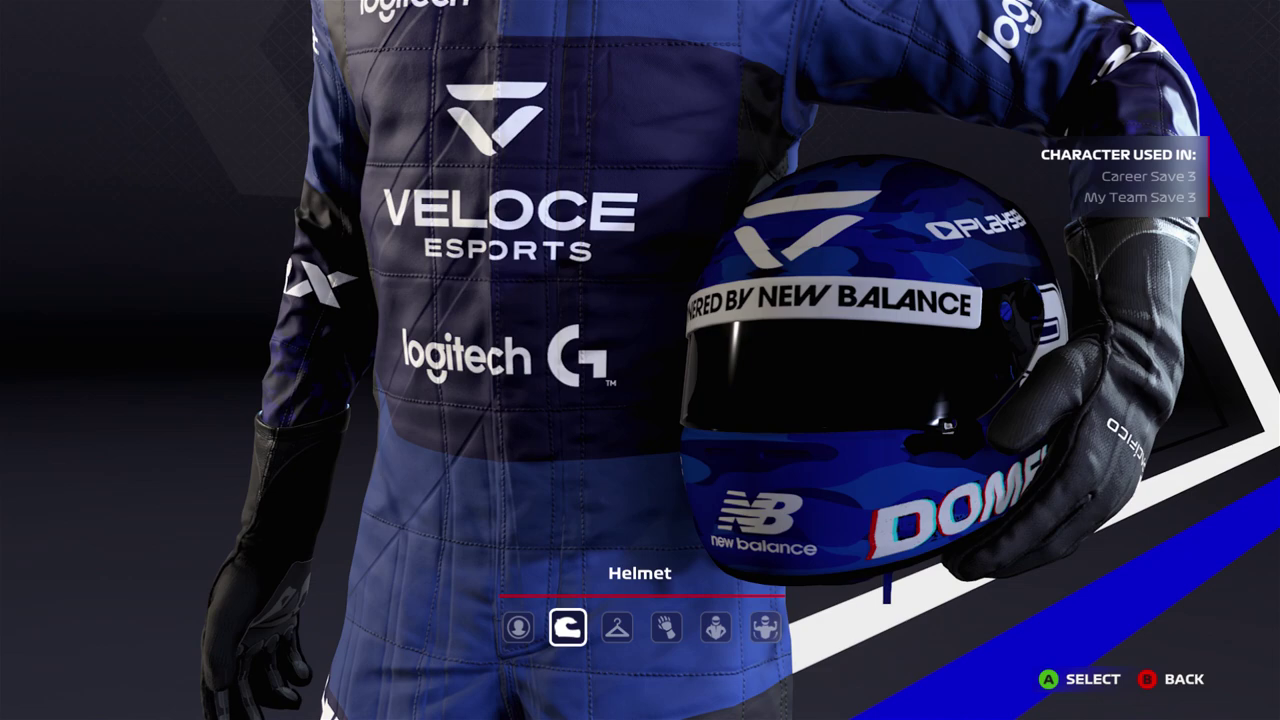